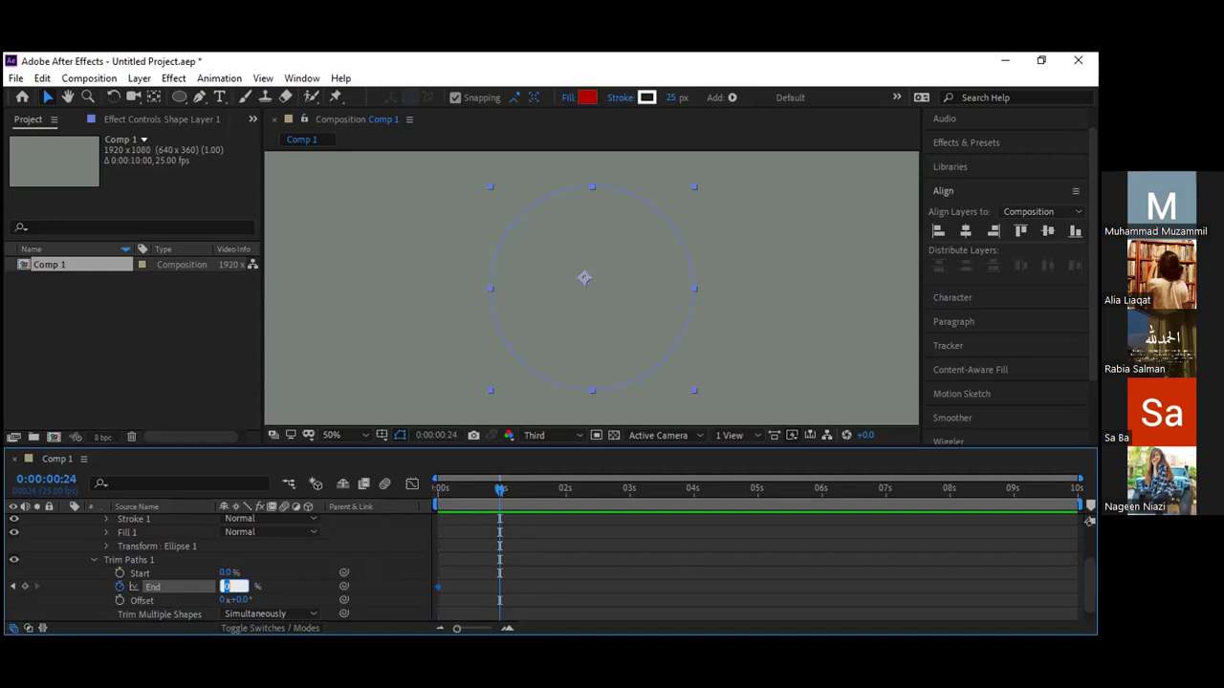
Step: Keyframe the circle's Trim Paths End at 100% at 0:00:00:24, then scrub through the stroke animation and return to the start
key("Return")
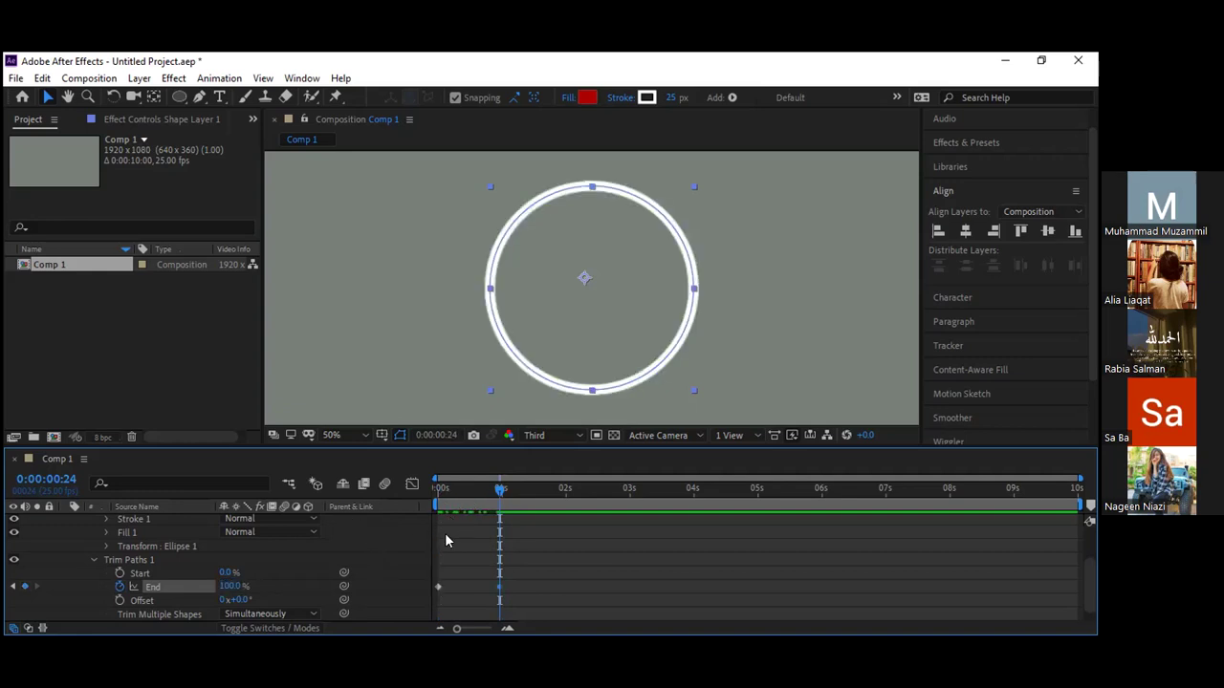
scroll(96, 549, "up", 2)
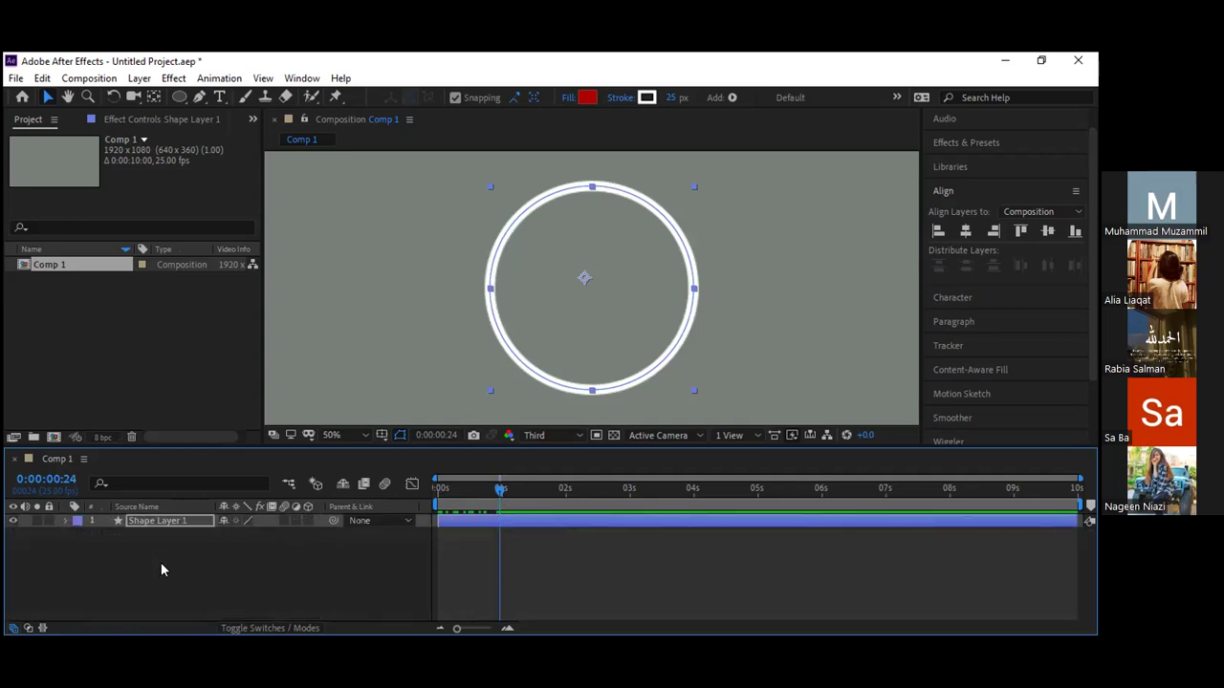
left_click(160, 564)
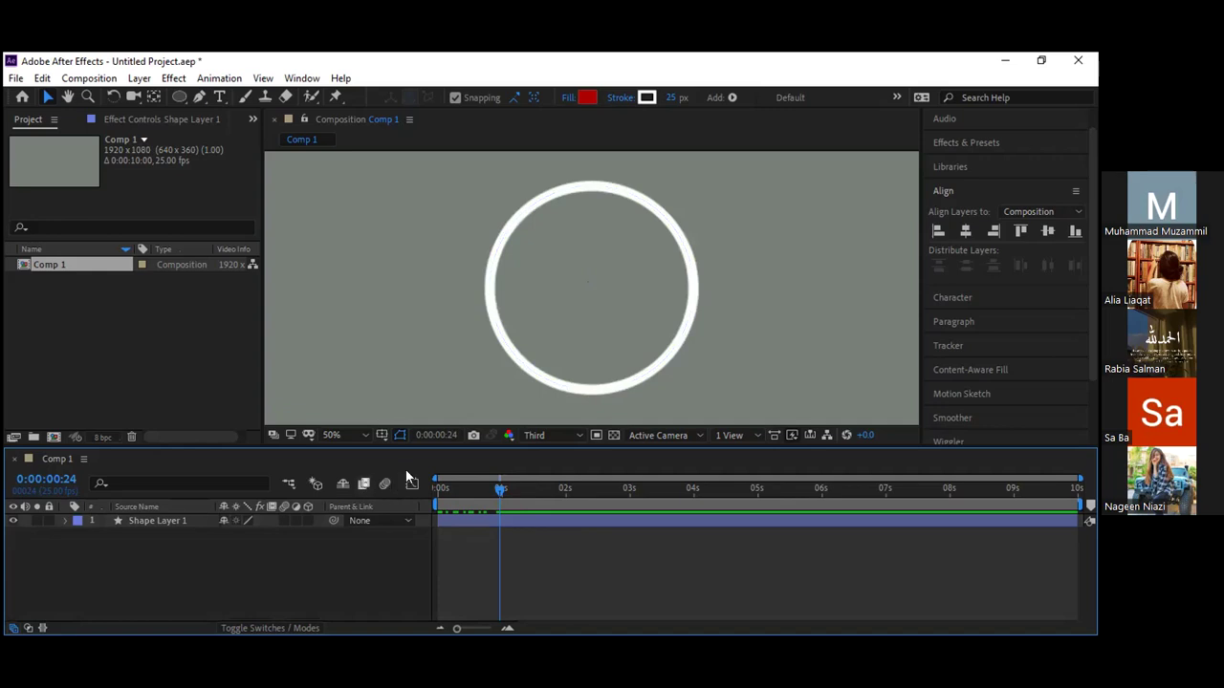
key("Home")
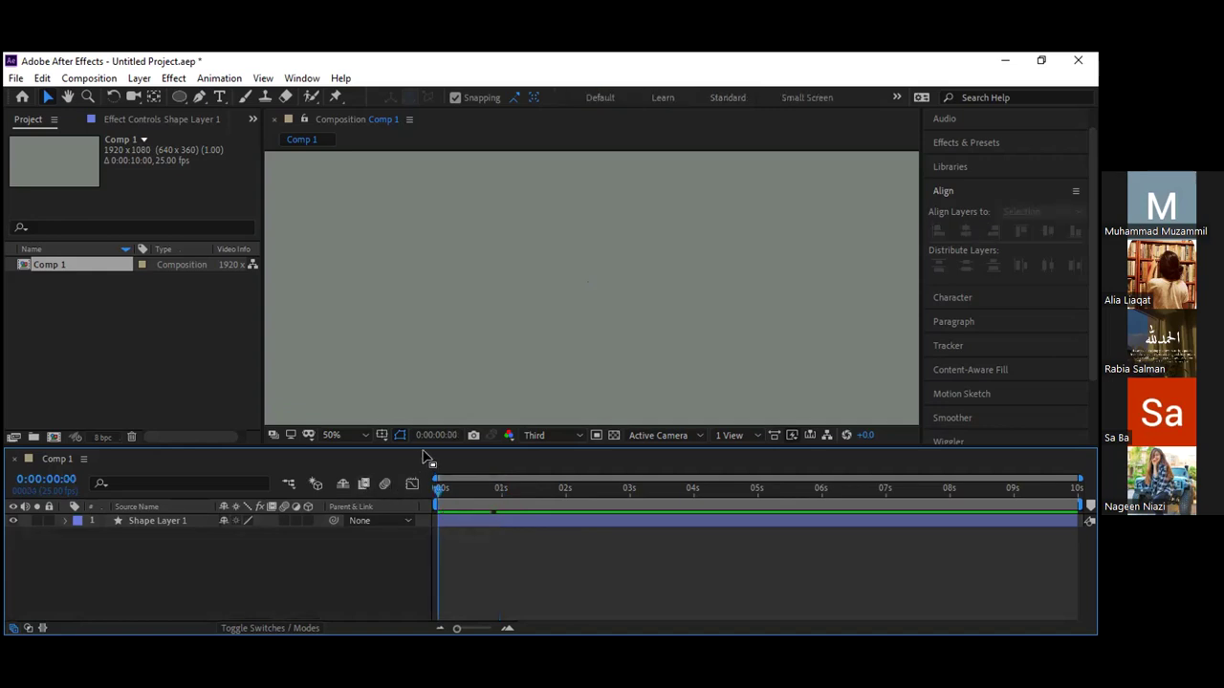
left_click(525, 490)
key("Home")
Step: Add a text layer reading "00" in the middle of the composition
left_click(183, 526)
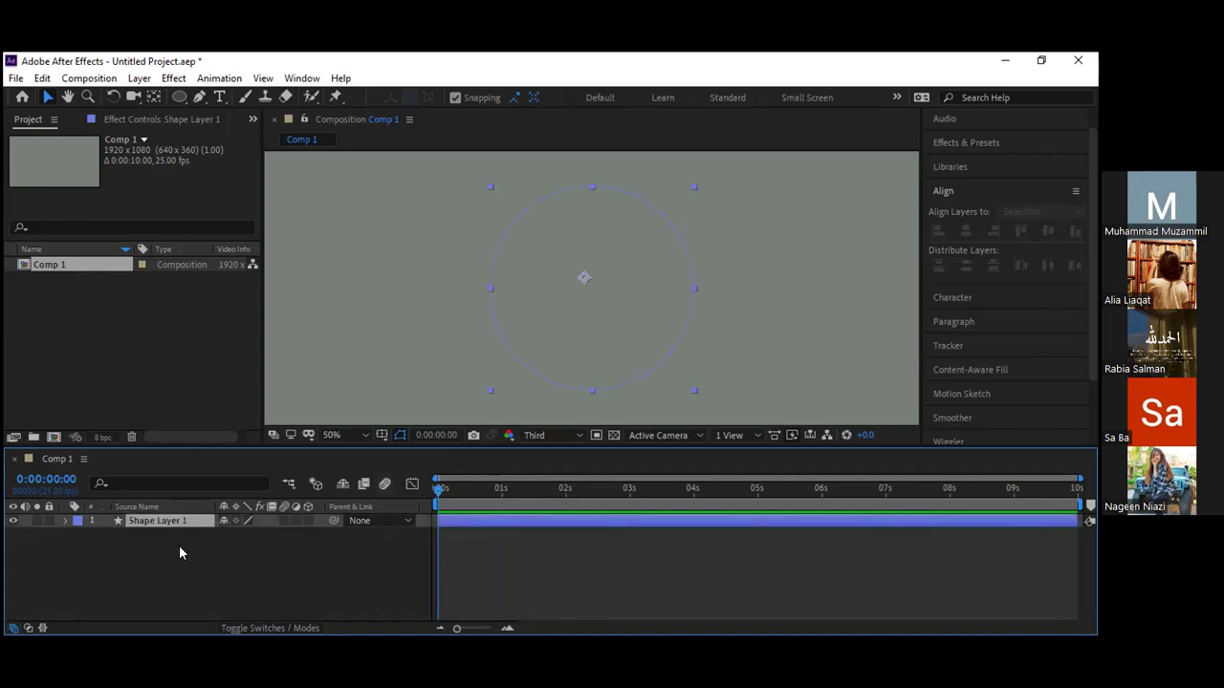
left_click(219, 98)
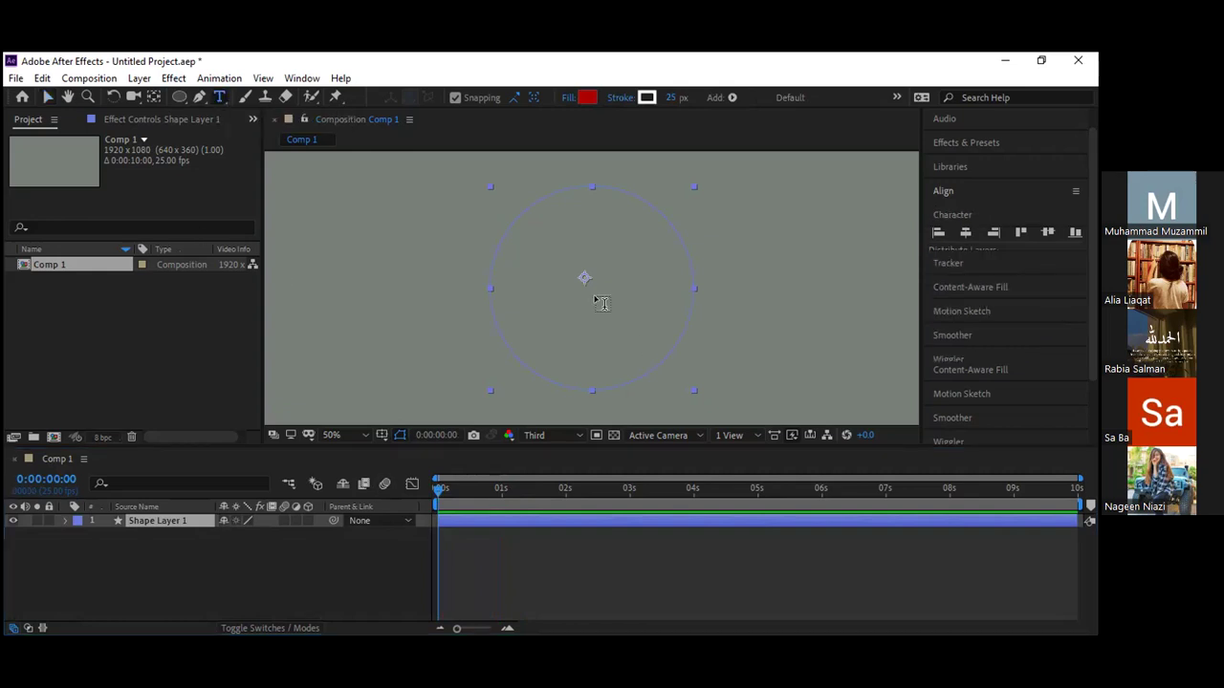
key("ctrl+alt+shift+t")
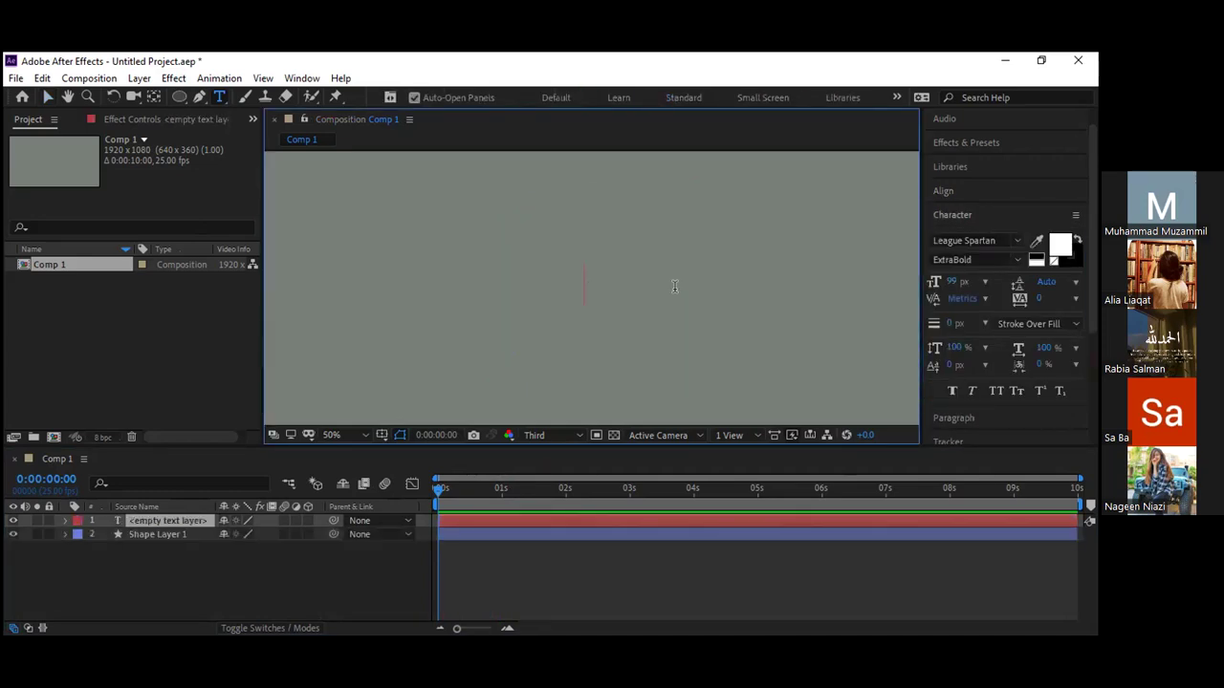
type("00")
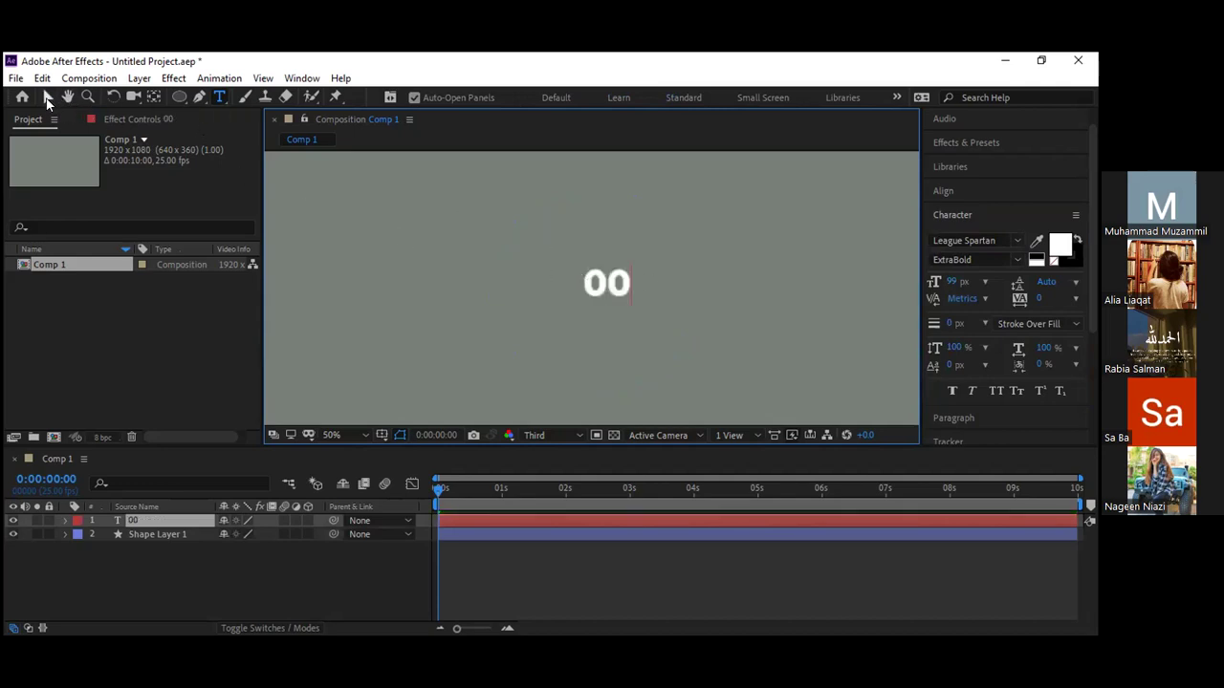
key("Escape")
key("v")
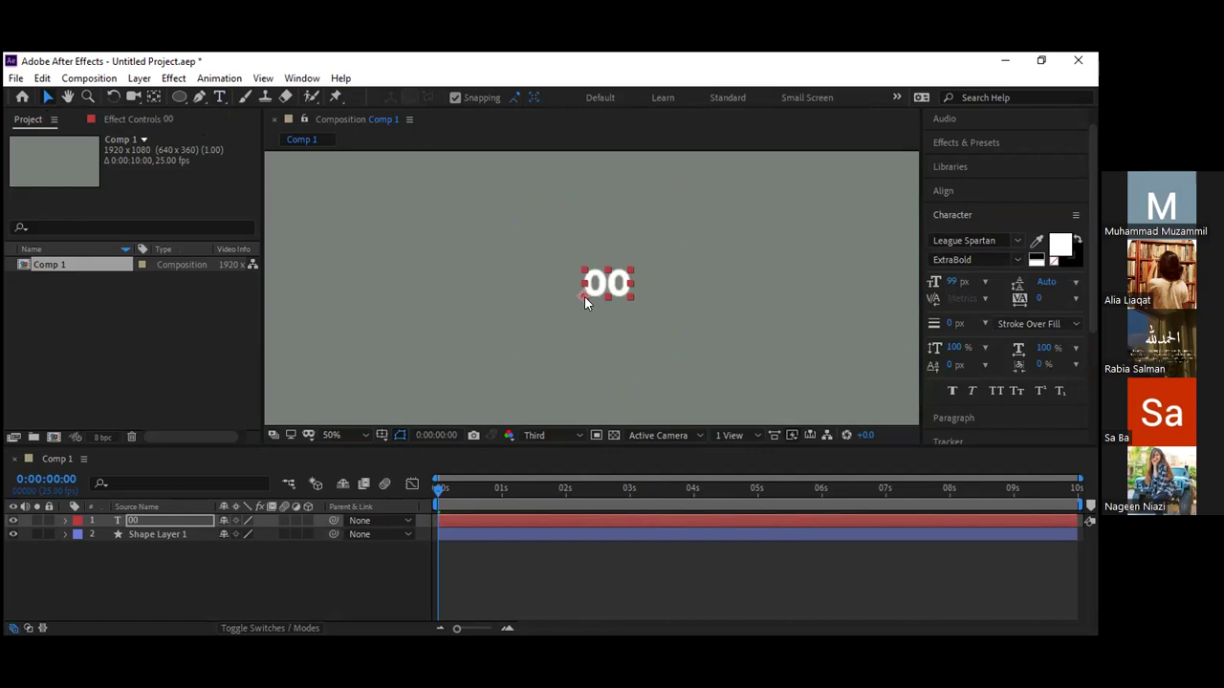
Step: Move the "00" text layer's anchor point to the text's bottom centre and set the font size to 88 px
left_click_drag(955, 281, 968, 283)
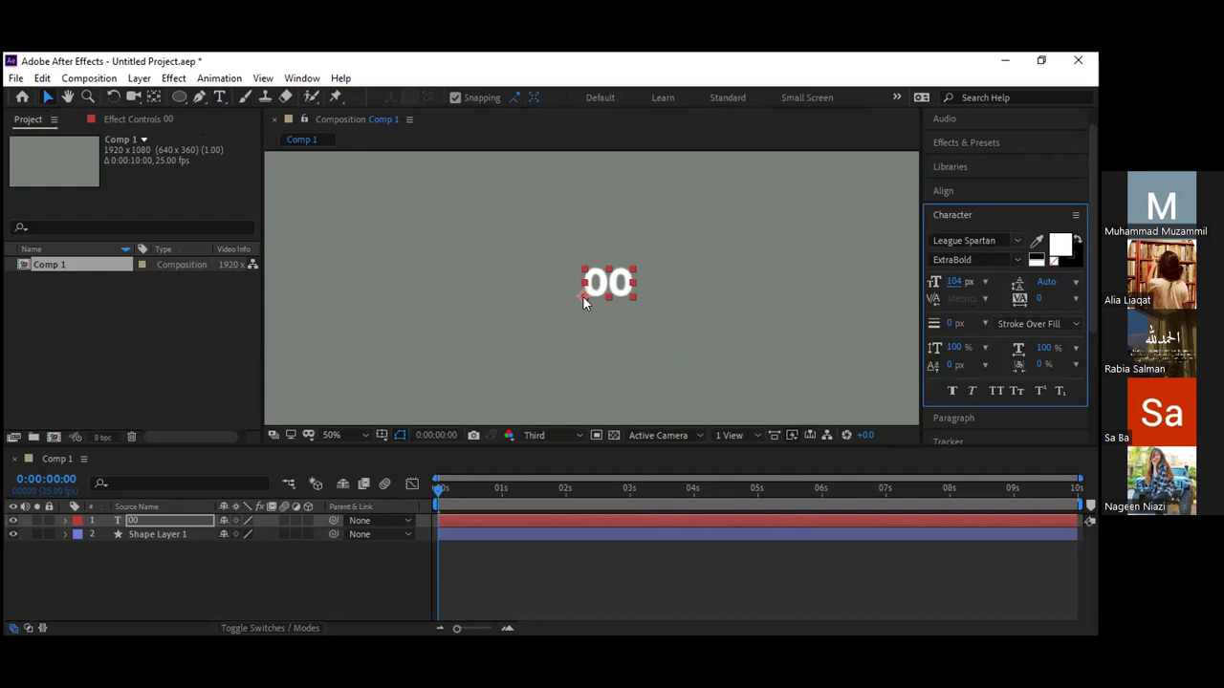
left_click_drag(952, 283, 804, 288)
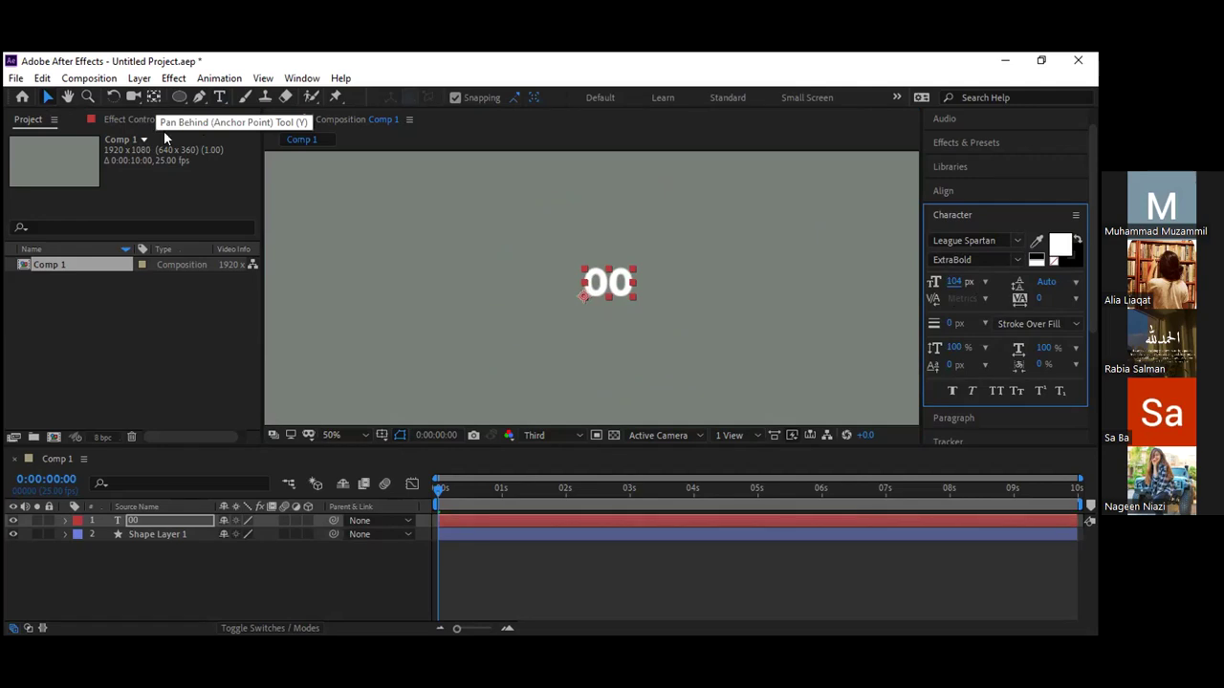
left_click(155, 98)
left_click_drag(581, 295, 602, 295)
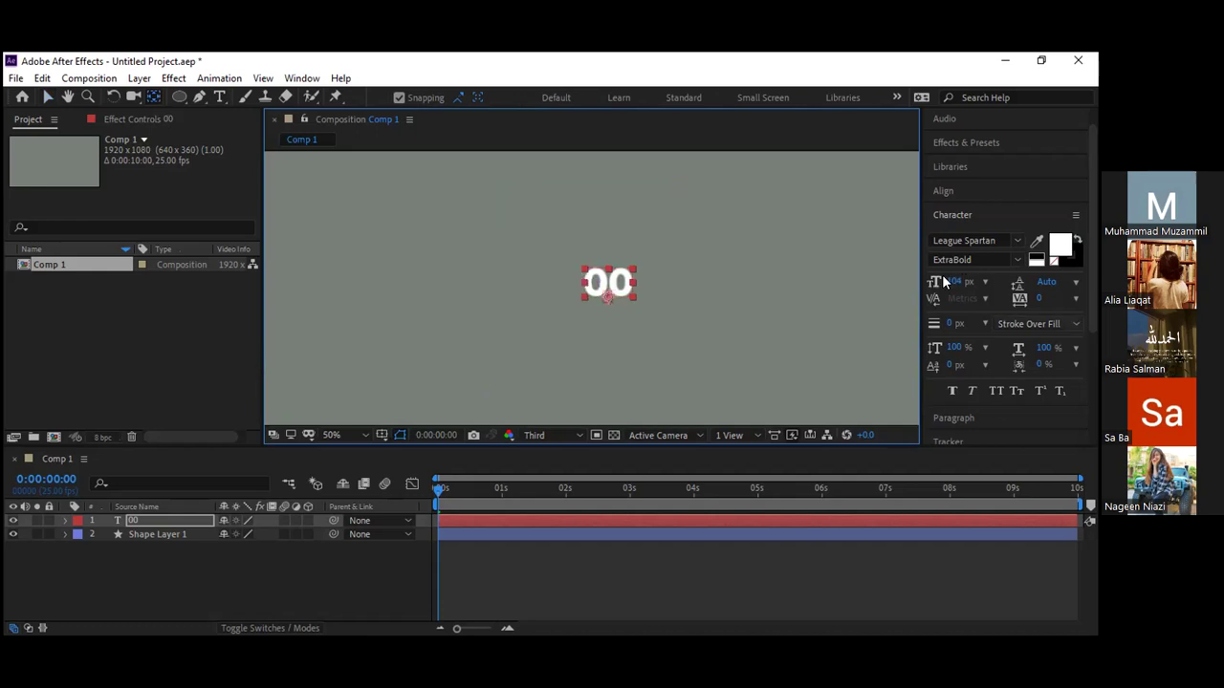
mouse_move(950, 286)
left_mouse_down()
mouse_move(929, 283)
mouse_move(953, 283)
mouse_move(941, 283)
left_mouse_up()
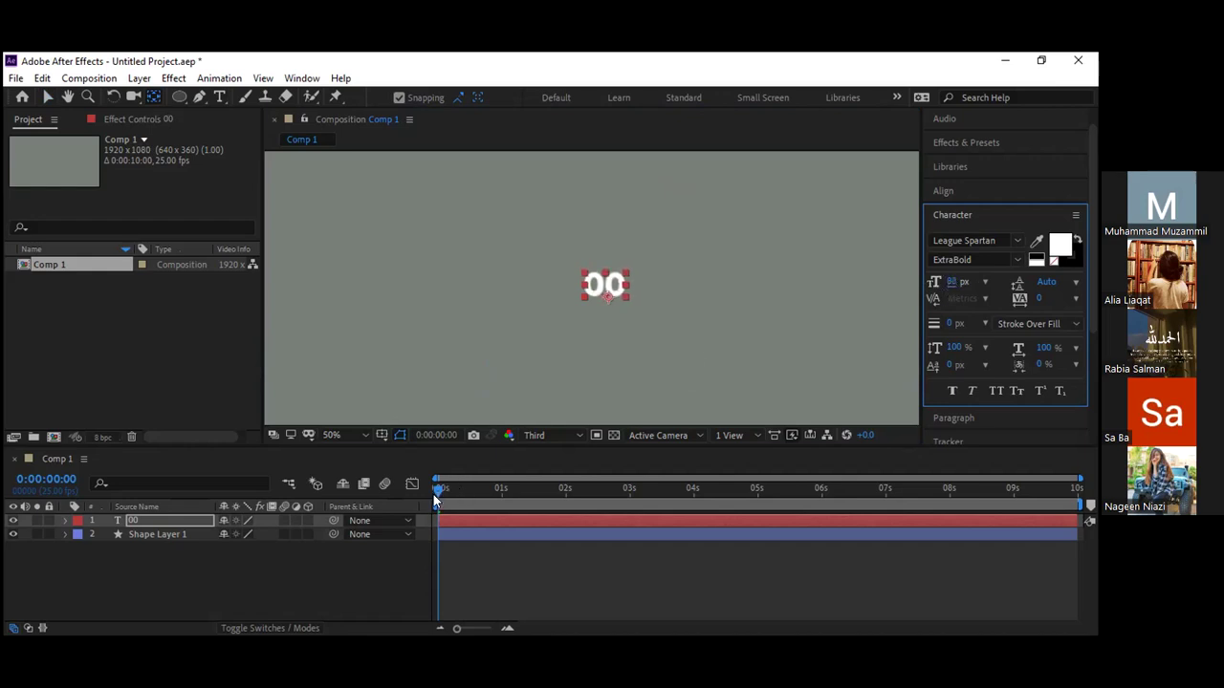
Step: Move the playhead to 0:00:00:07 and change the text layer's content to "0%"
left_click_drag(455, 487, 455, 482)
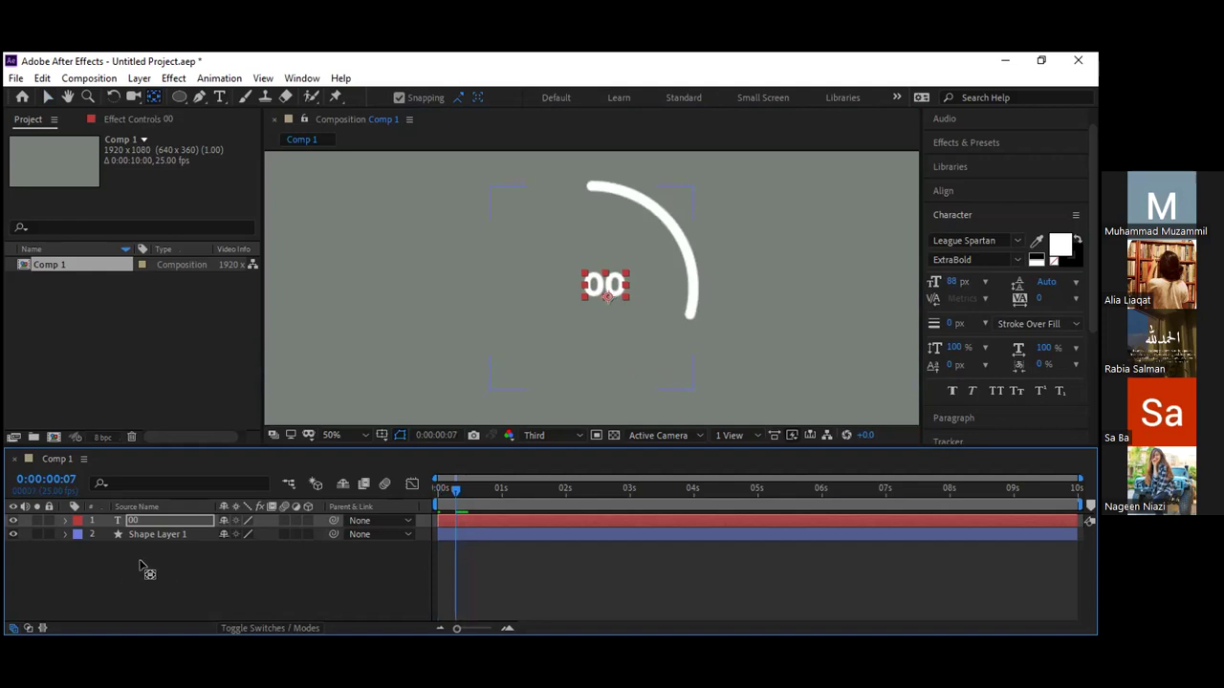
left_click(201, 572)
left_click(151, 521)
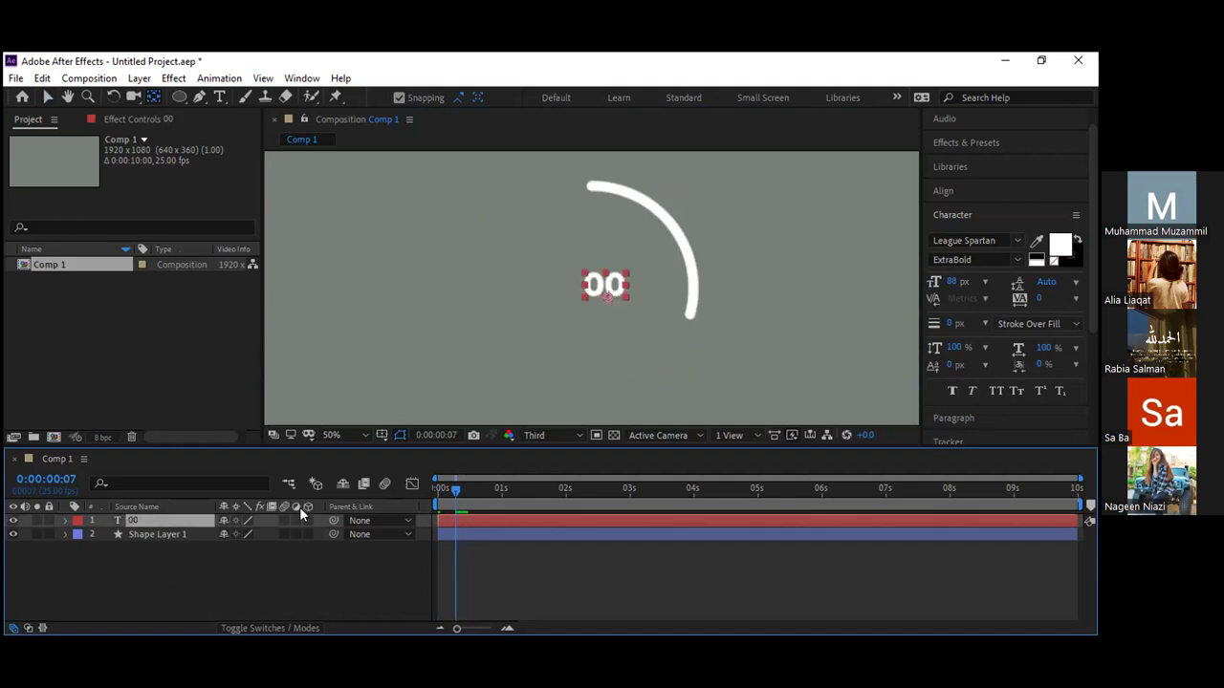
key("Return")
left_click(605, 297)
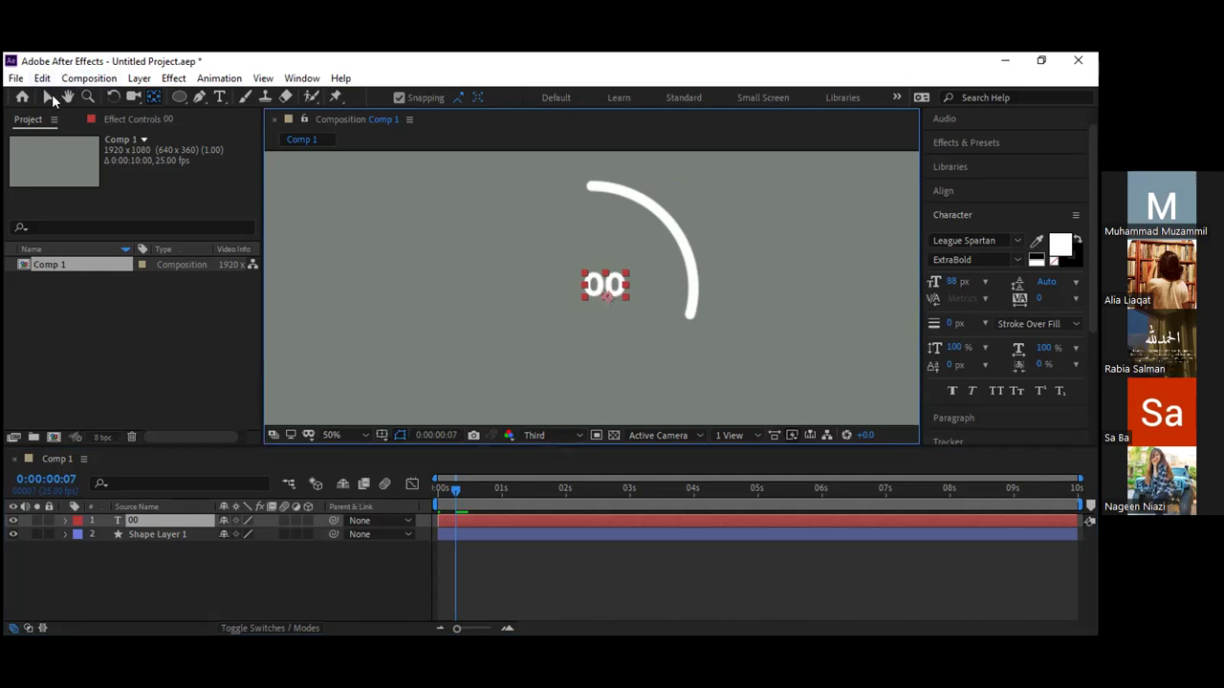
left_click(219, 97)
left_click(605, 334)
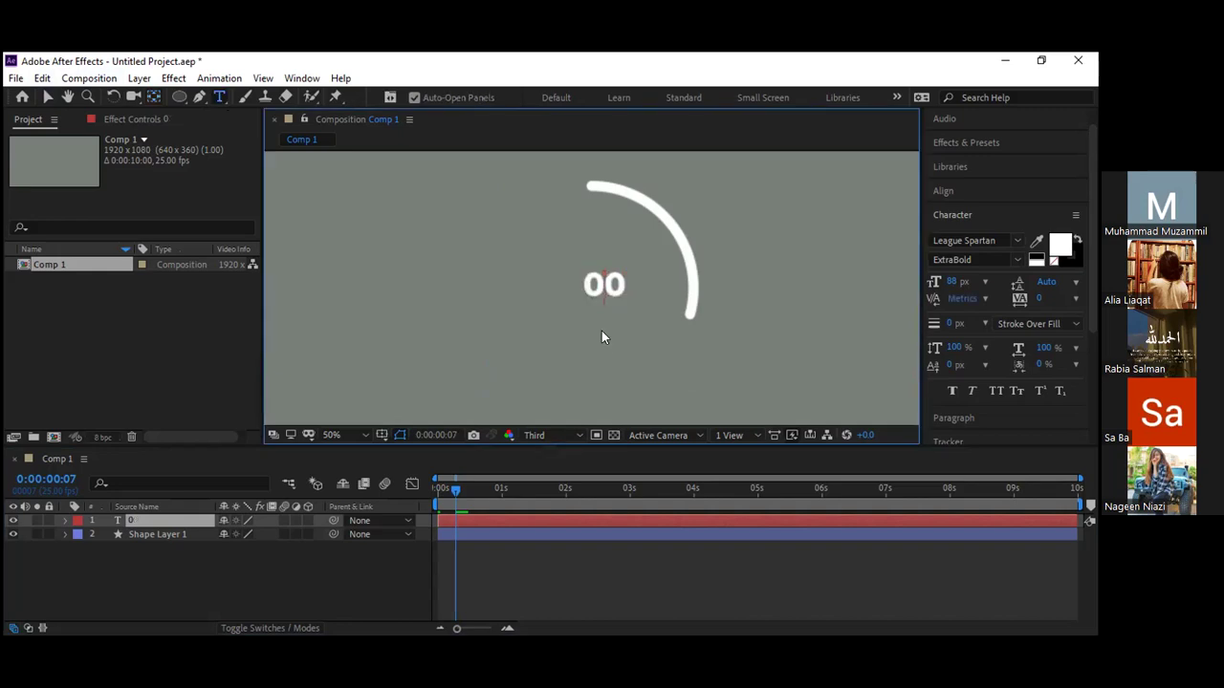
key("Delete")
type("%")
left_click(48, 97)
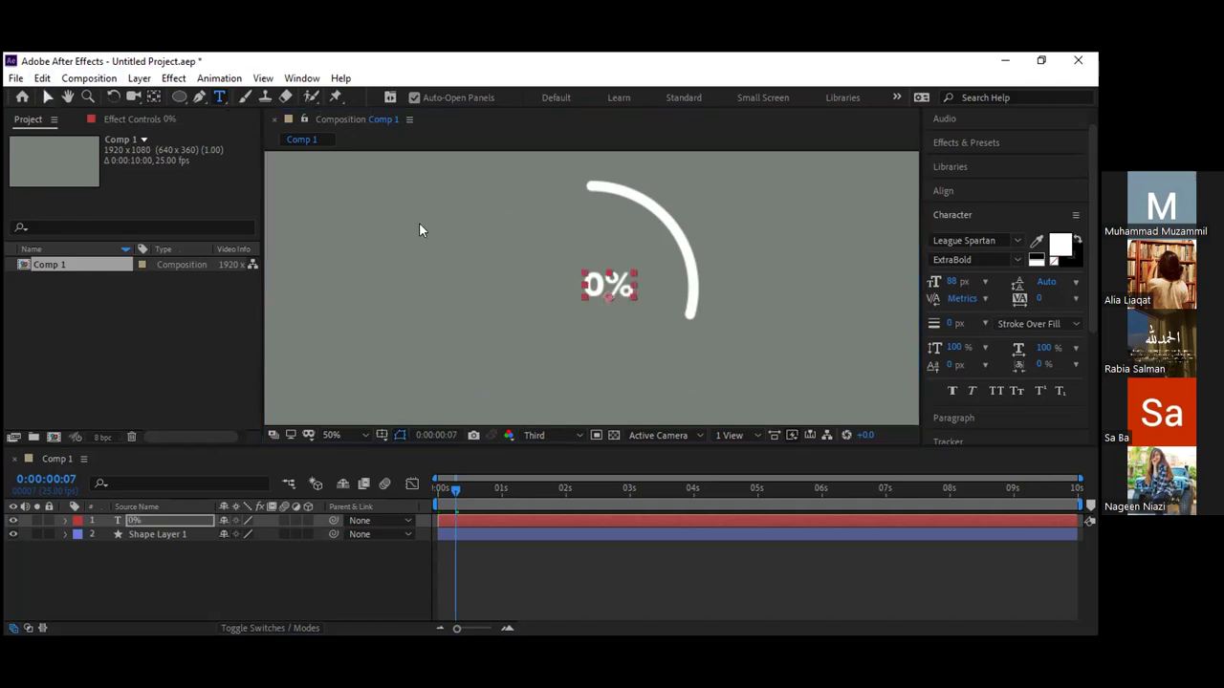
left_click(364, 568)
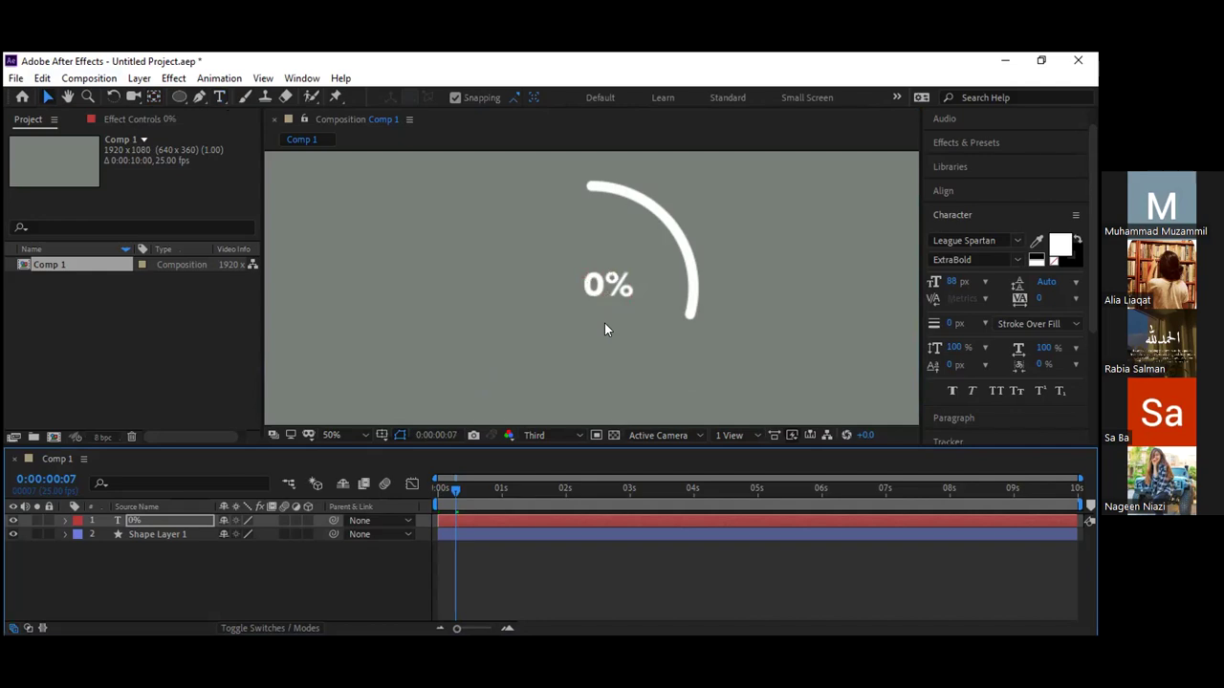
left_click(605, 323)
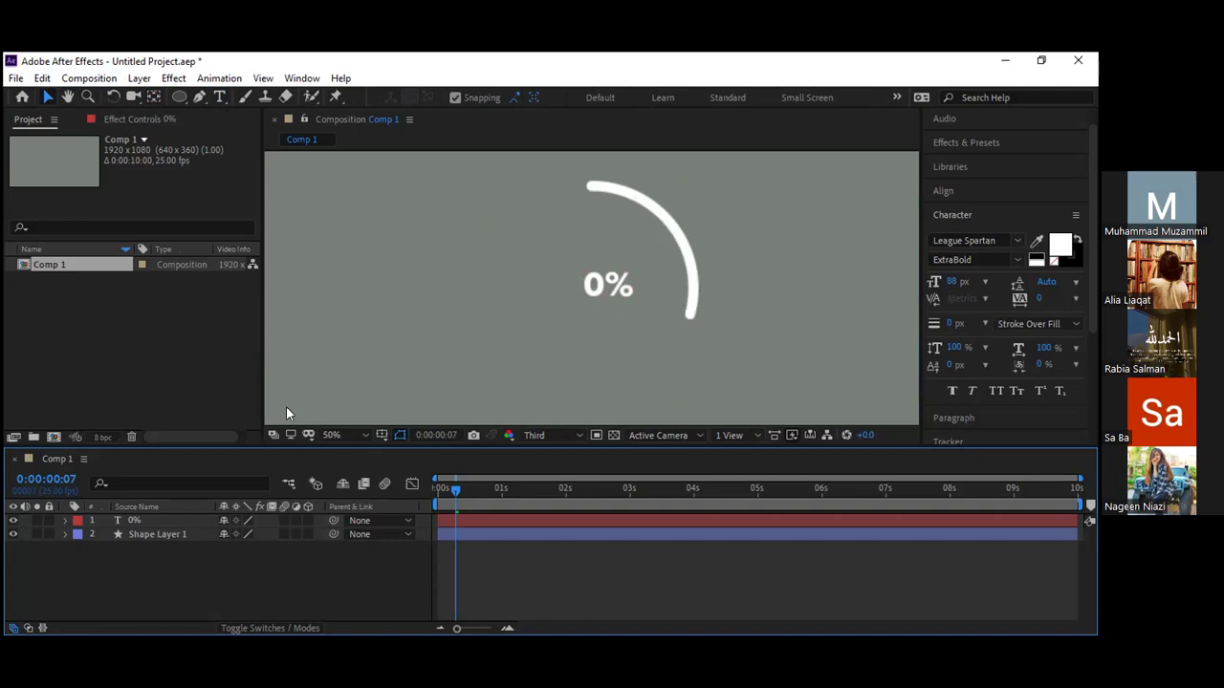
Step: Expand the "0%" text layer's Text properties and examine its Source Text property
left_click(135, 520)
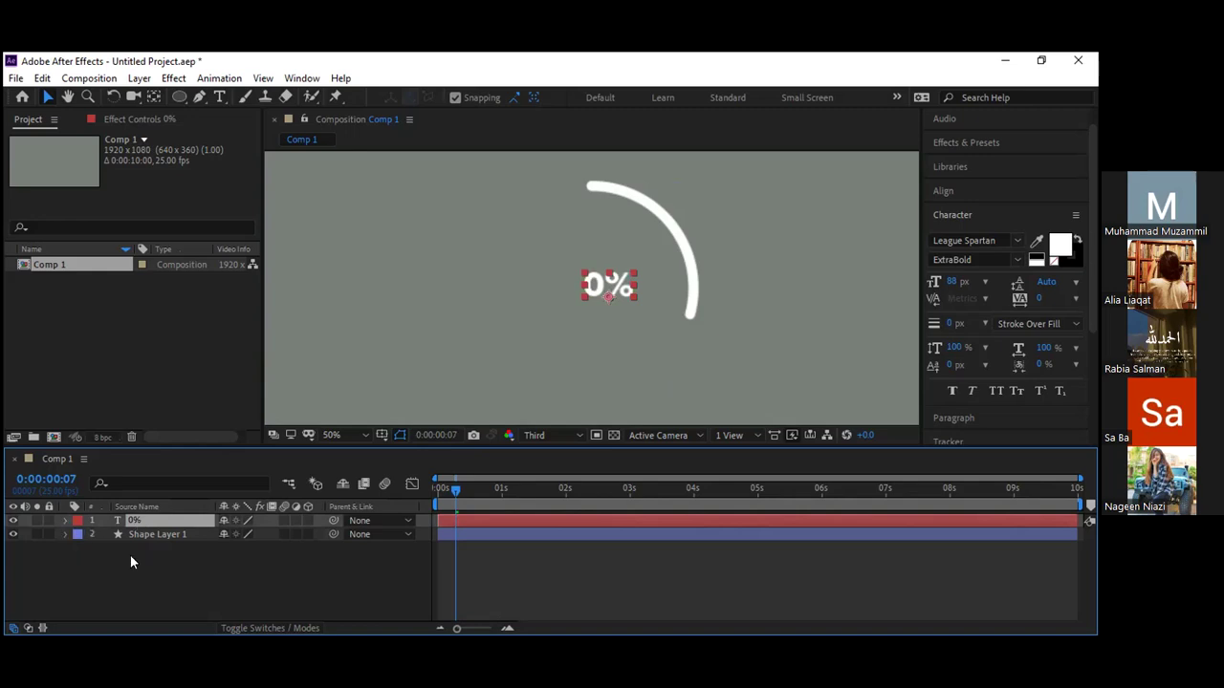
key("ctrl+grave")
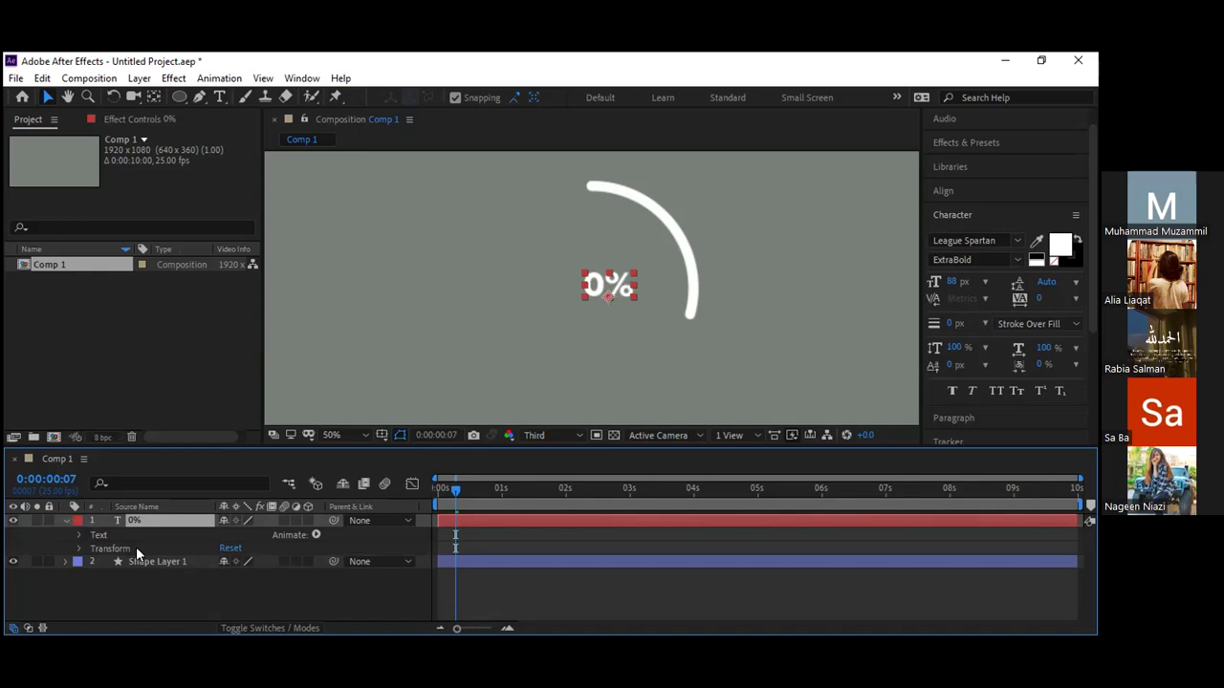
left_click(79, 535)
left_click(76, 533)
left_click(66, 521)
left_click(121, 573)
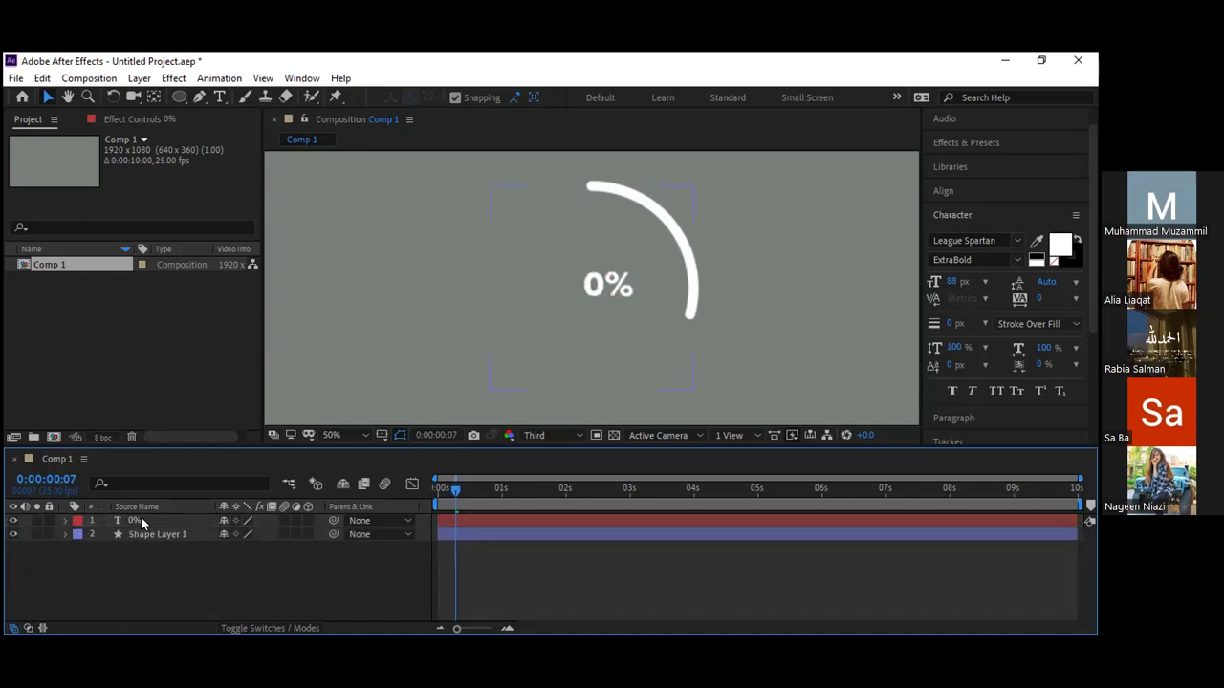
left_click(146, 520)
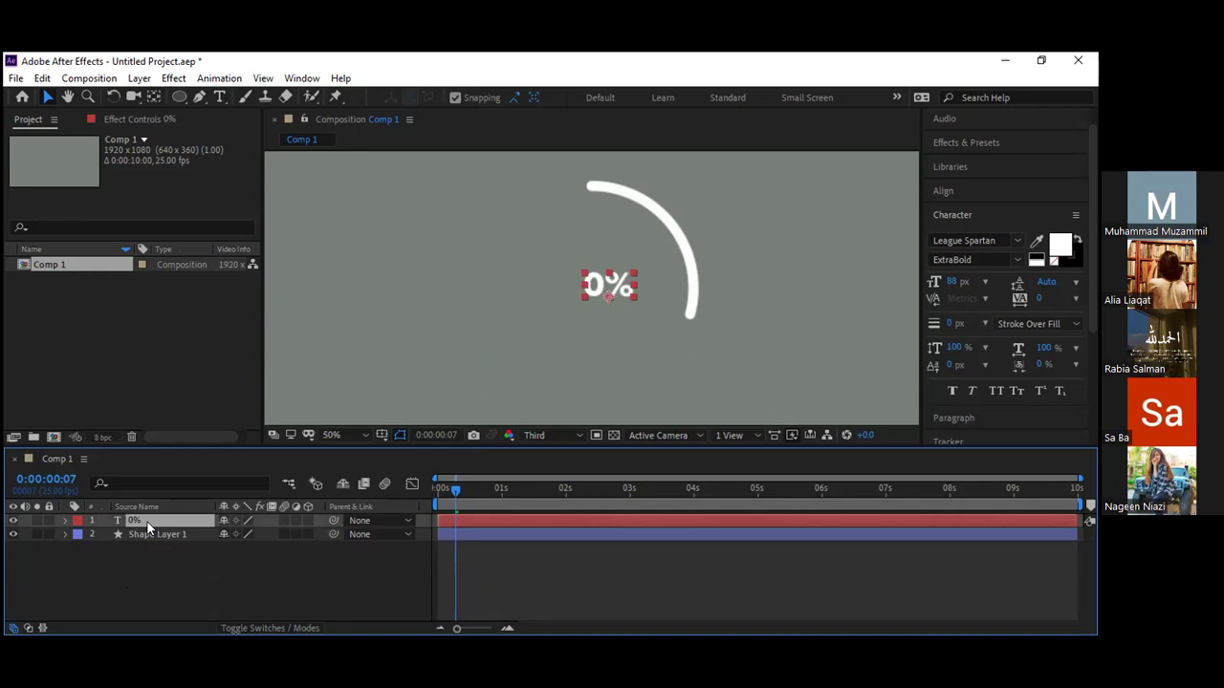
left_click(64, 520)
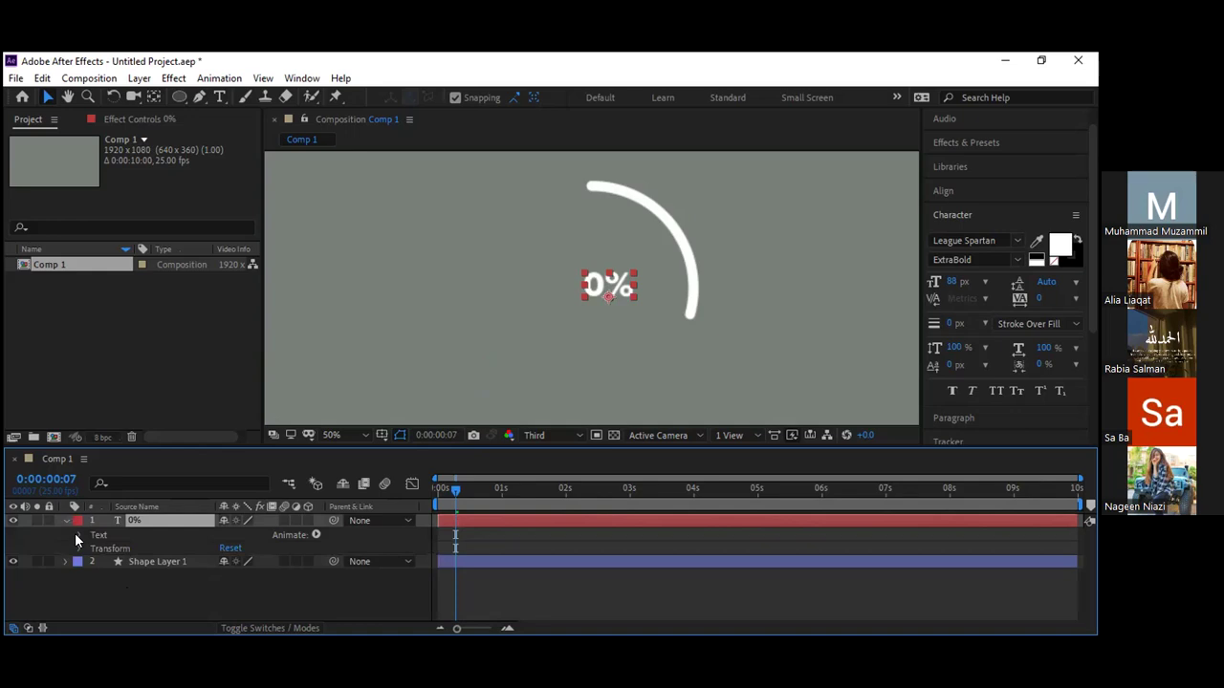
left_click(78, 536)
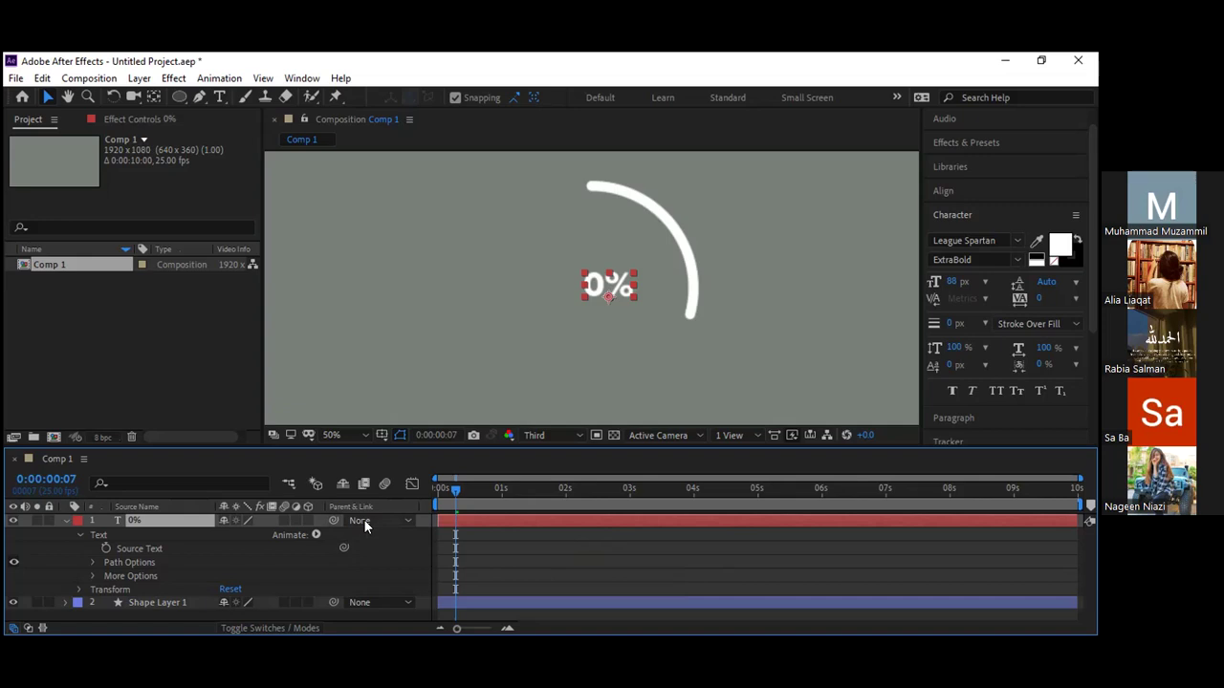
left_click(64, 521)
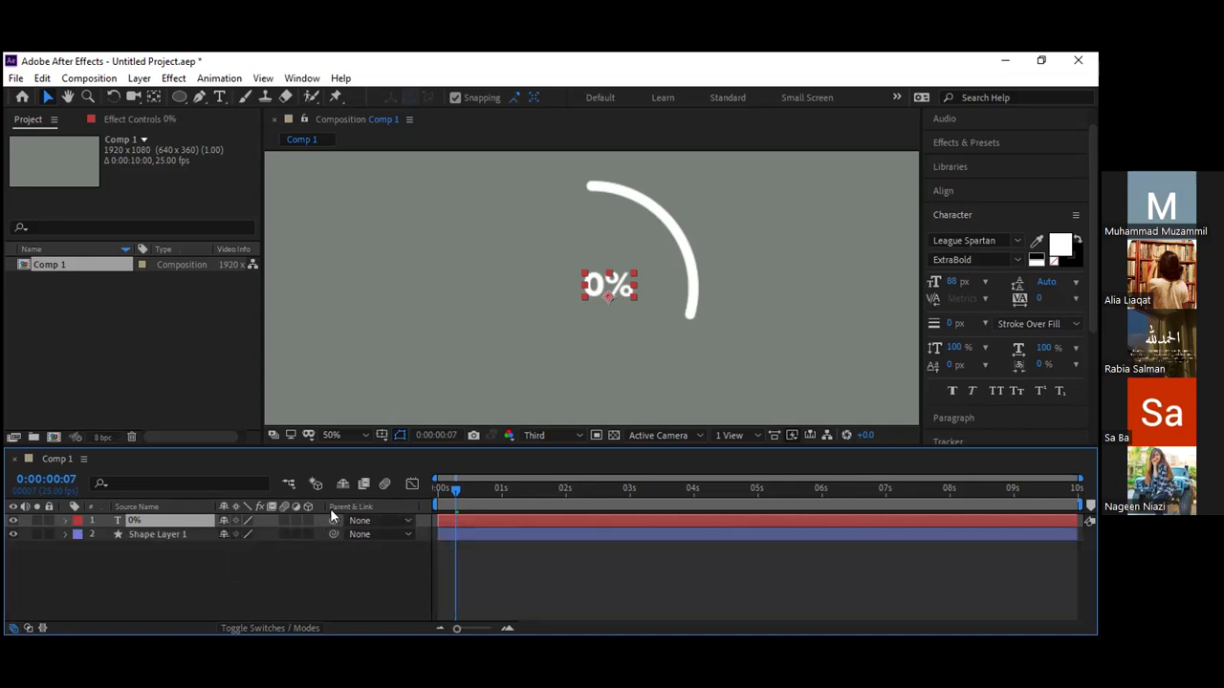
left_click(64, 522)
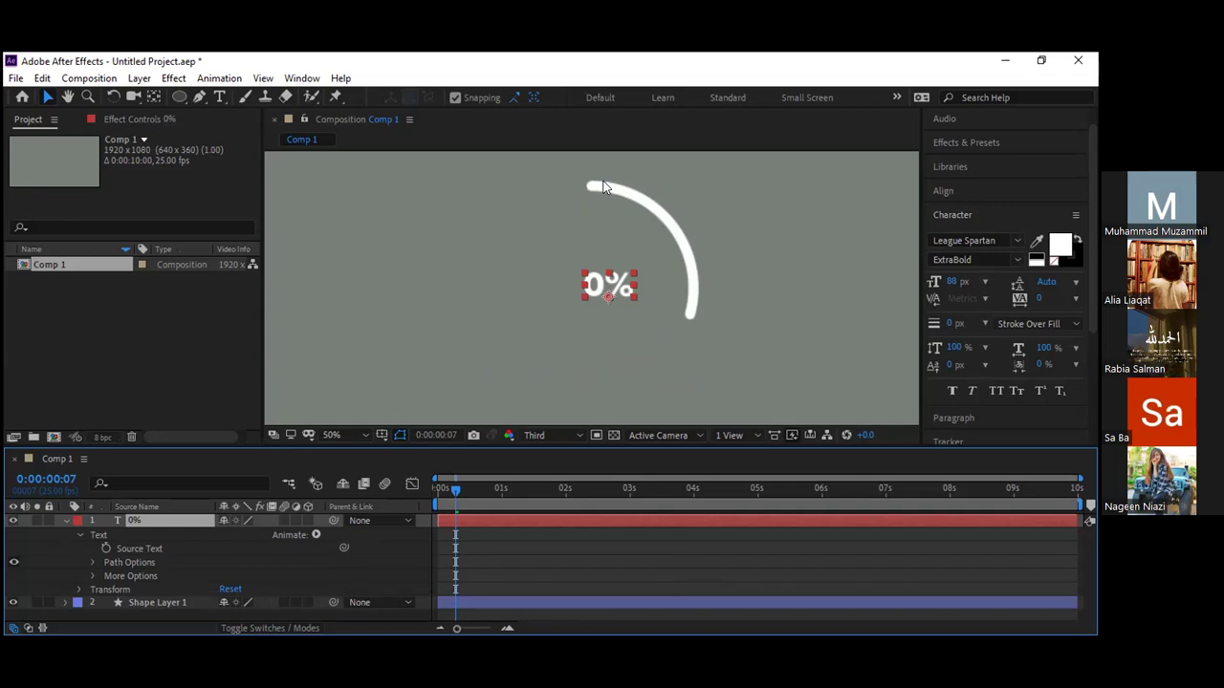
Step: Reveal only the keyframed End property of Shape Layer 1 and collapse the "0%" text layer's properties
left_click(153, 604)
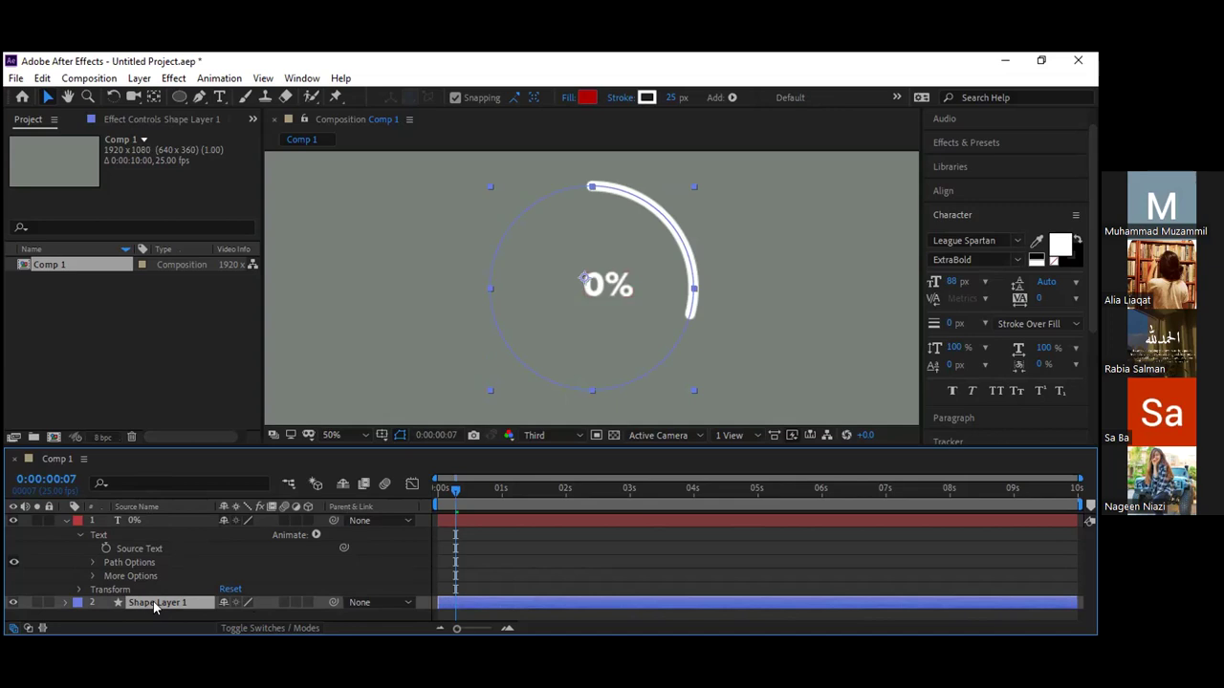
key("u")
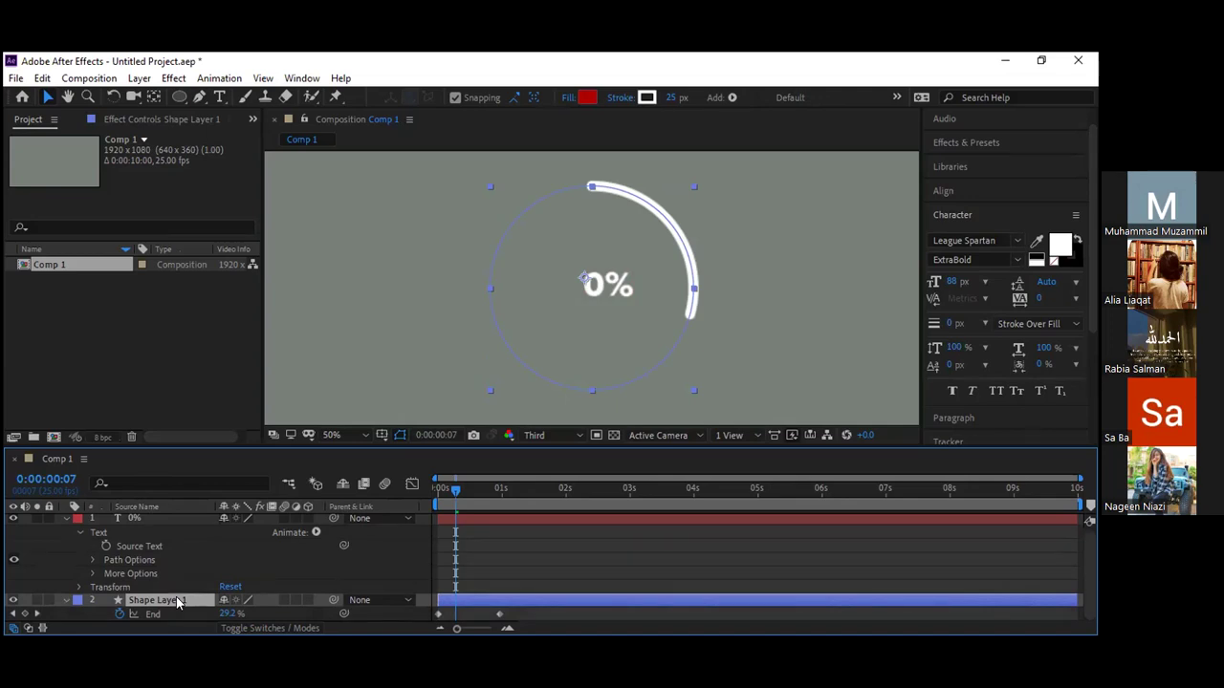
left_click(92, 600)
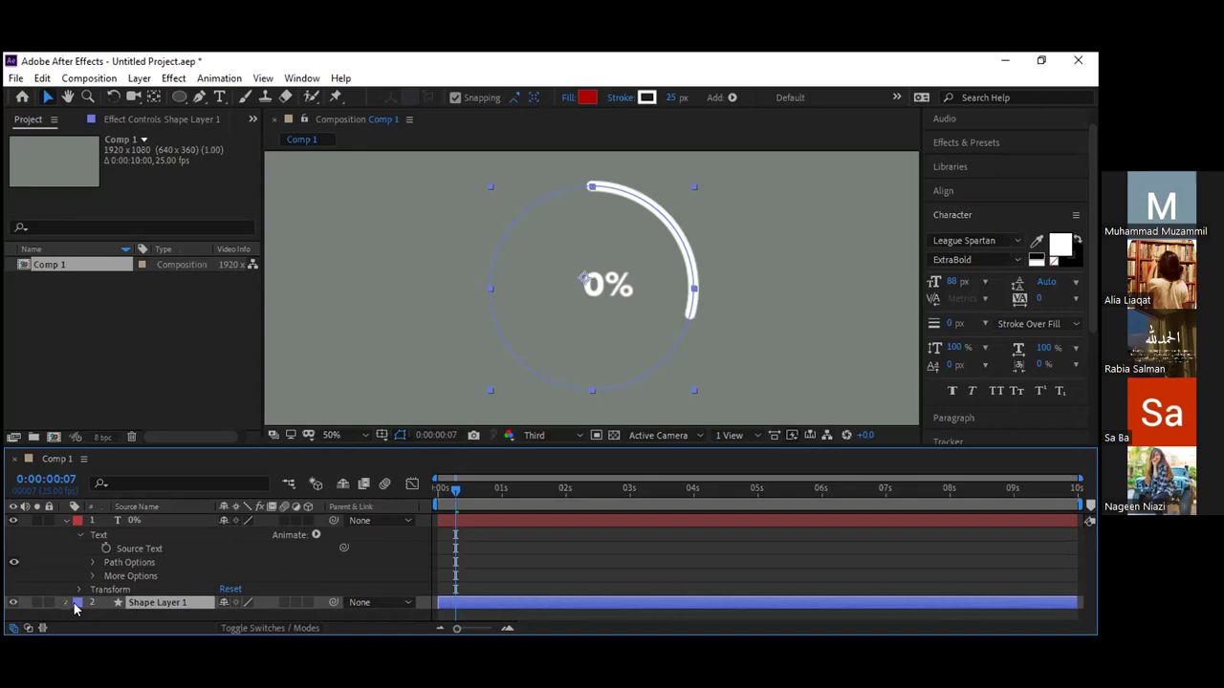
left_click(65, 602)
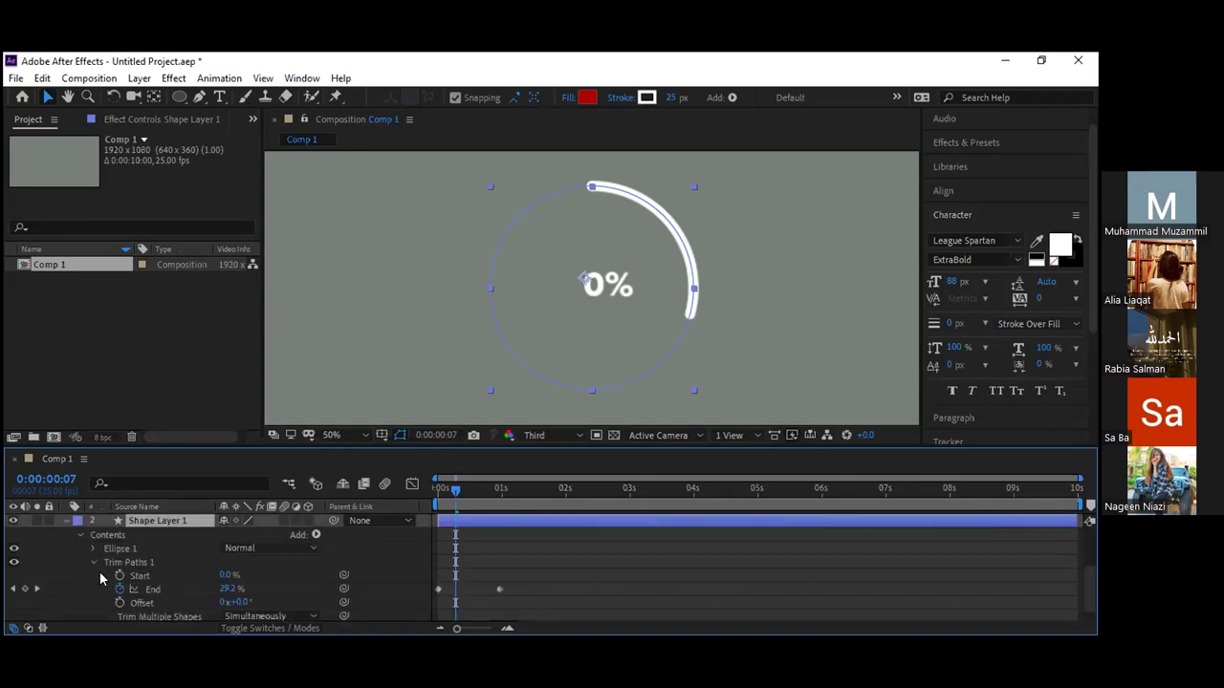
left_click(66, 522)
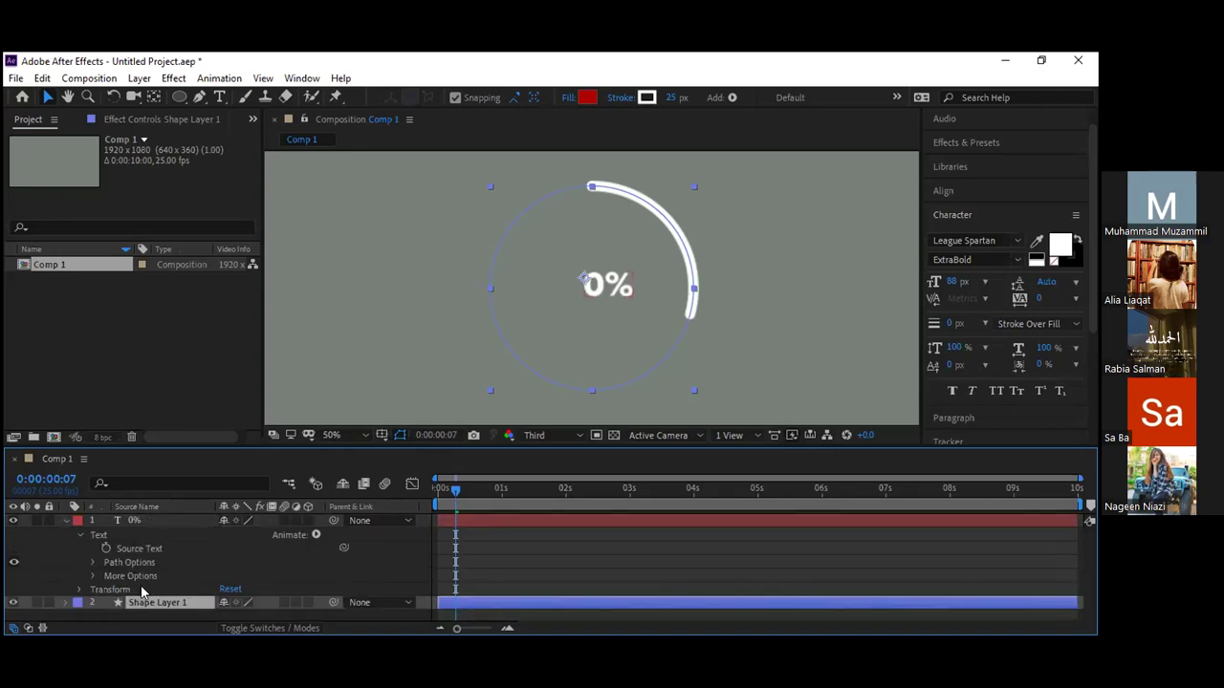
key("u")
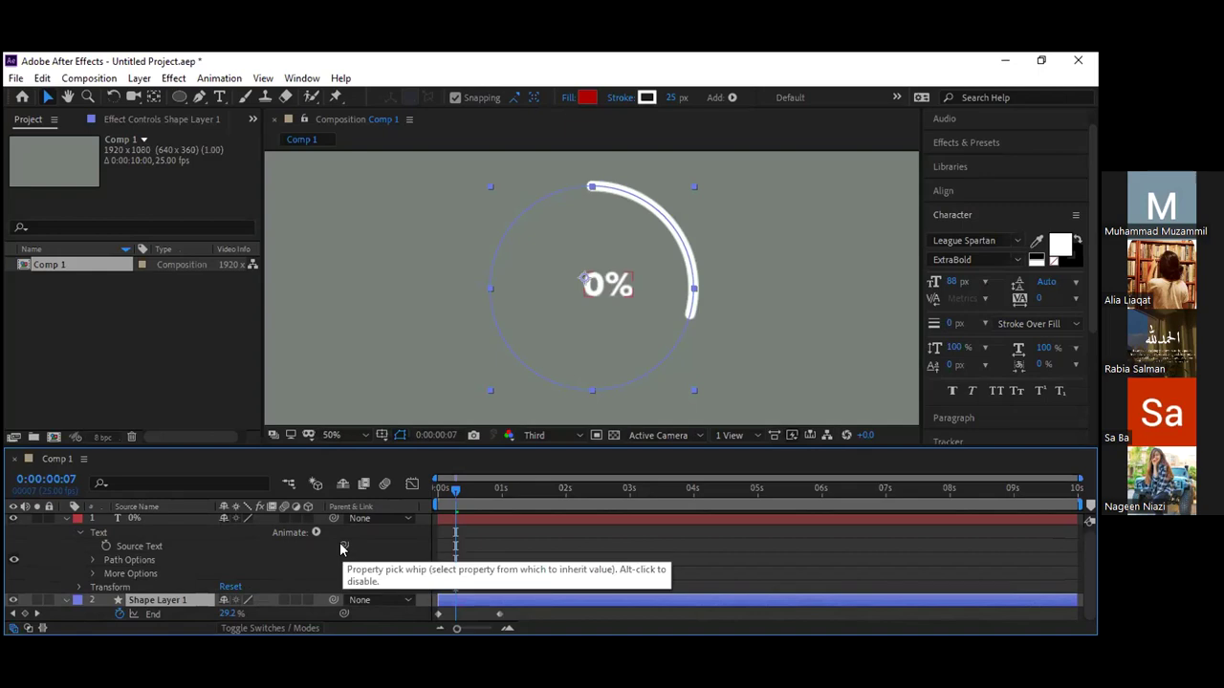
left_click(65, 518)
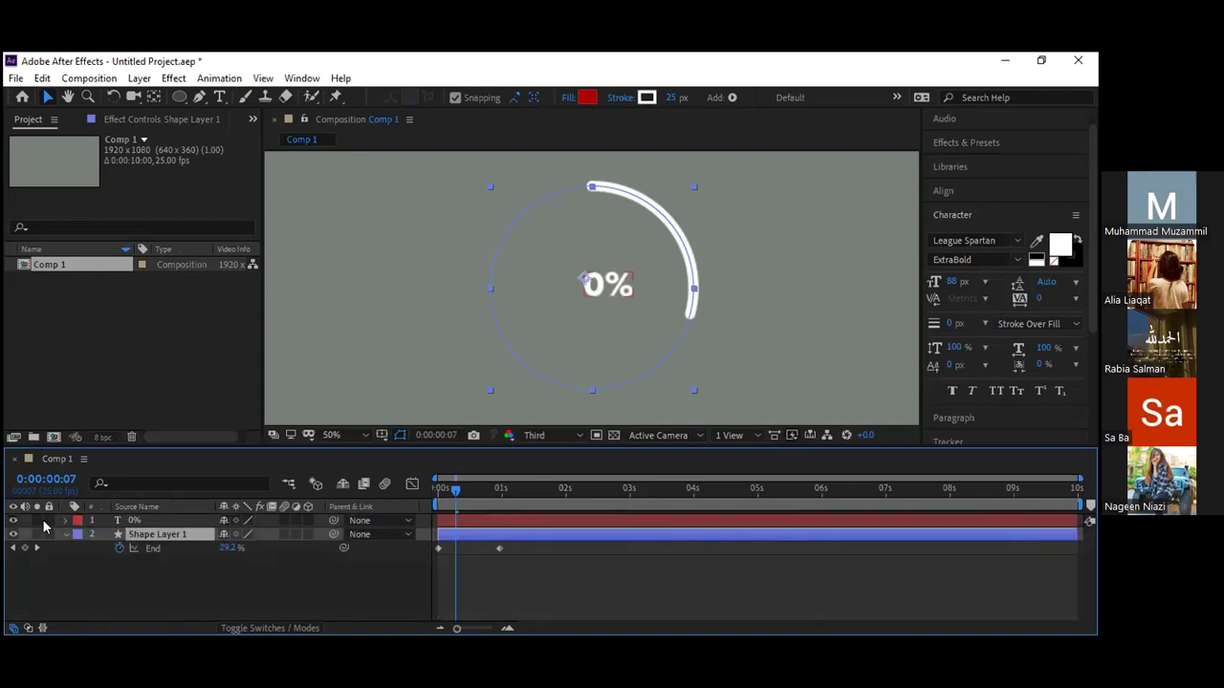
Step: Expand the "0%" text layer's properties and link its Source Text to the End property of Shape Layer 1 with the pick whip
left_click(65, 520)
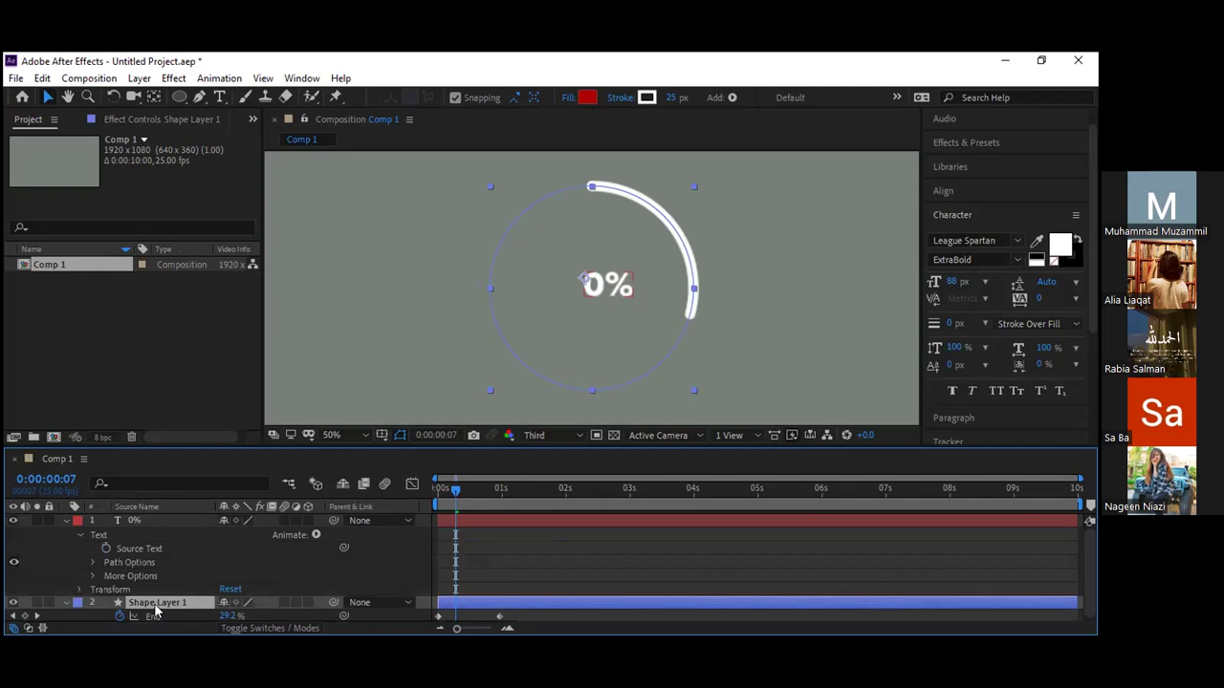
key("u")
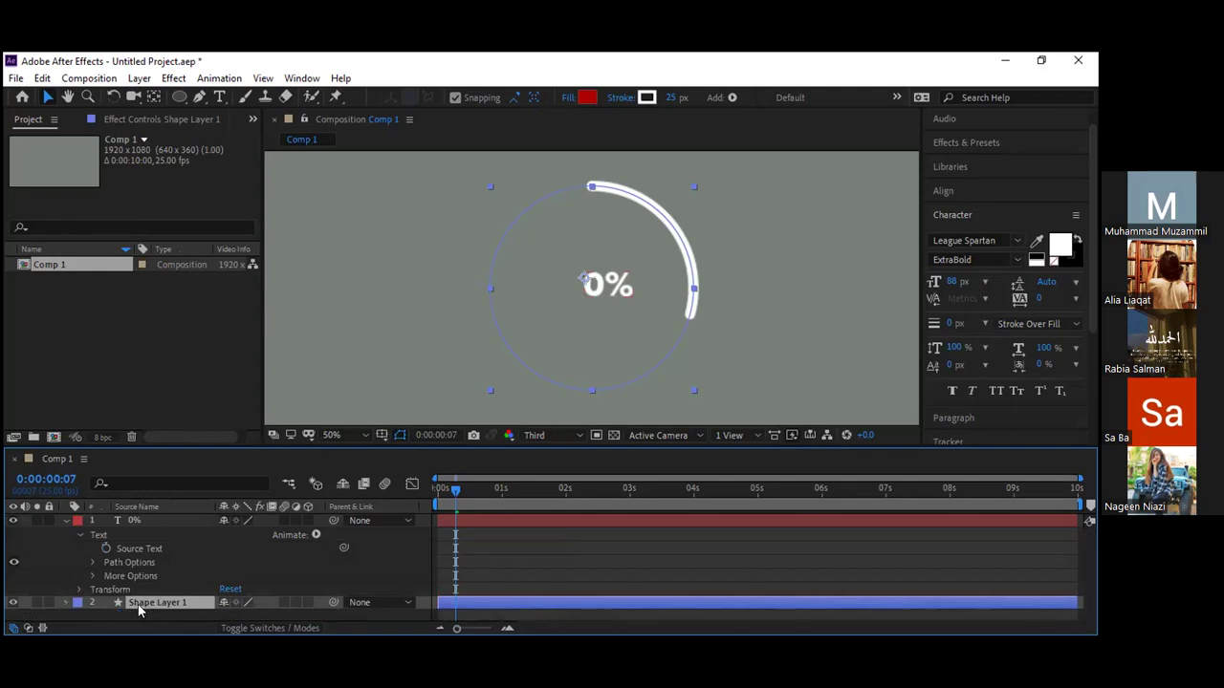
key("u")
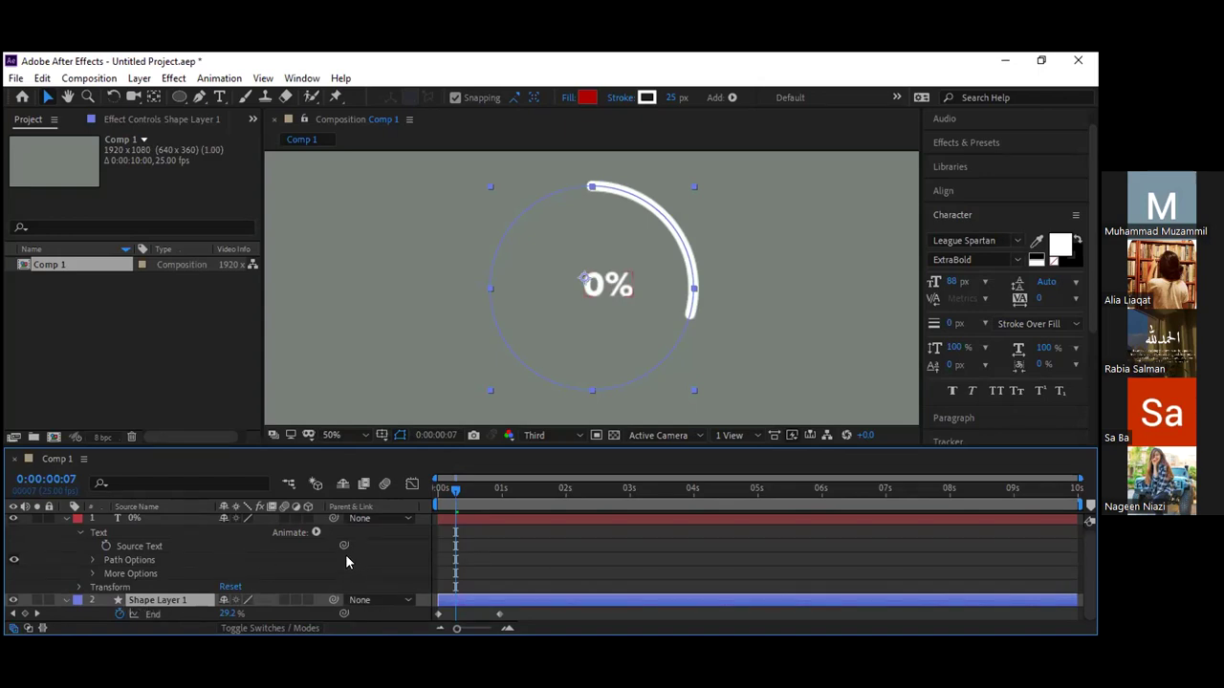
mouse_move(341, 543)
left_mouse_down()
mouse_move(276, 553)
mouse_move(148, 611)
left_mouse_up()
left_click_drag(265, 572, 266, 571)
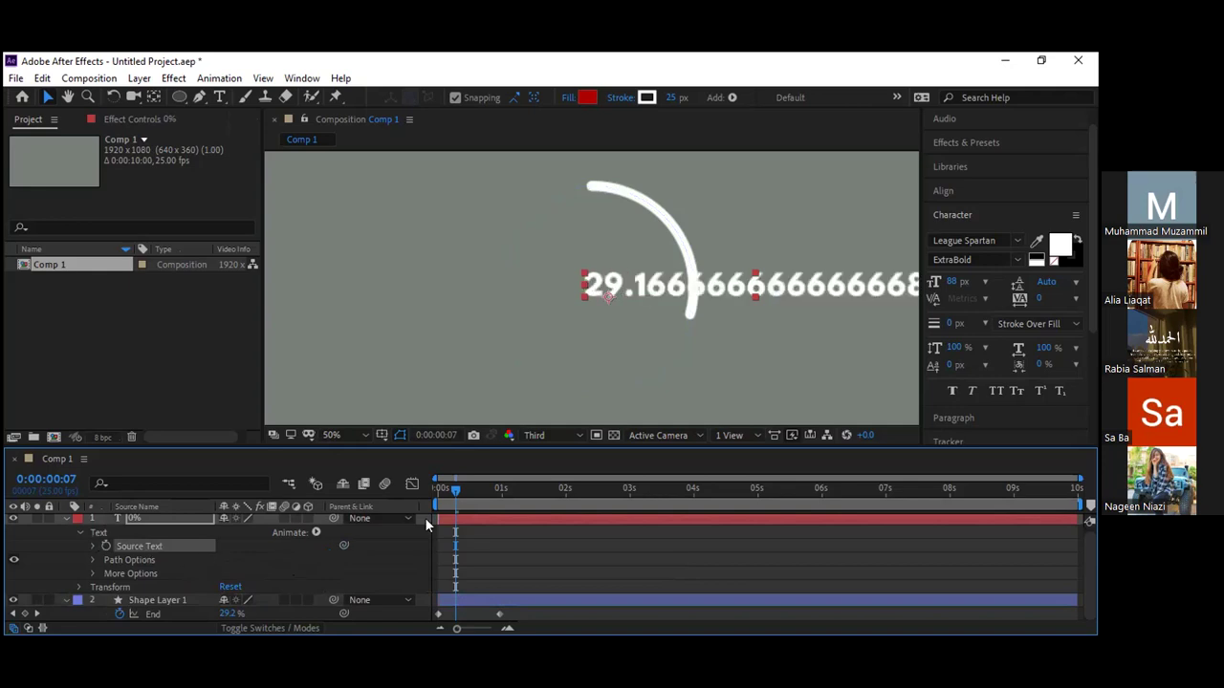
Step: Preview the linked ring and number animation from the first frame
left_click_drag(455, 488, 402, 493)
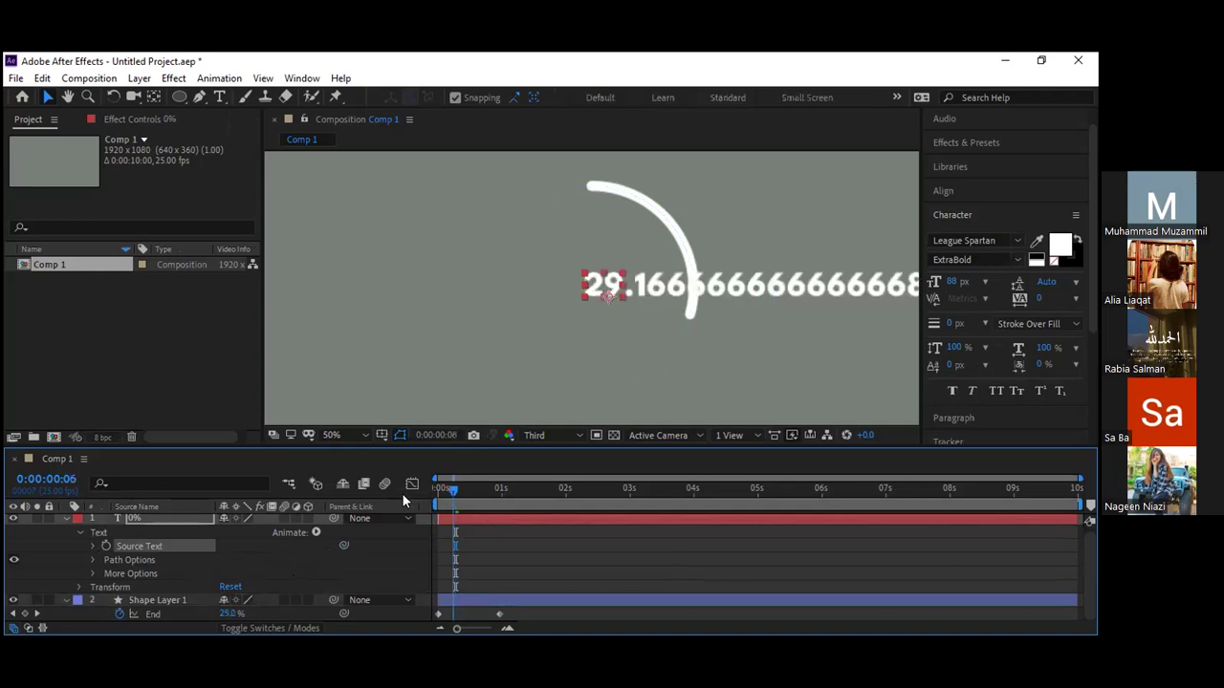
left_click(422, 331)
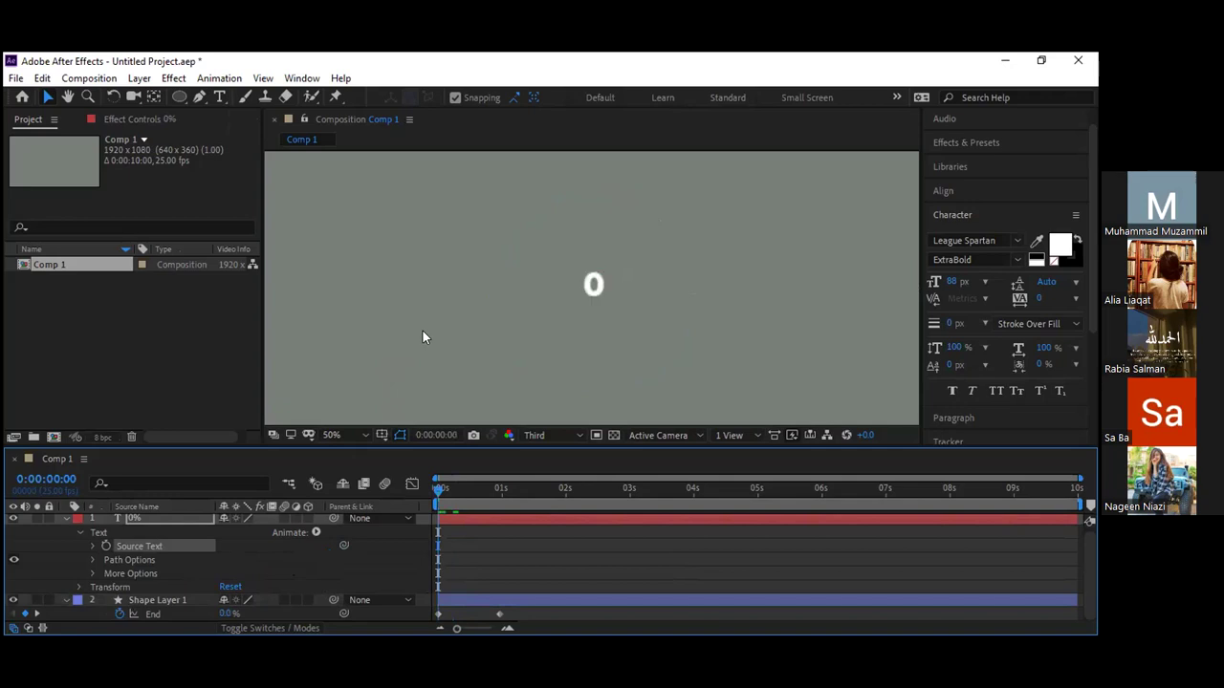
key("space")
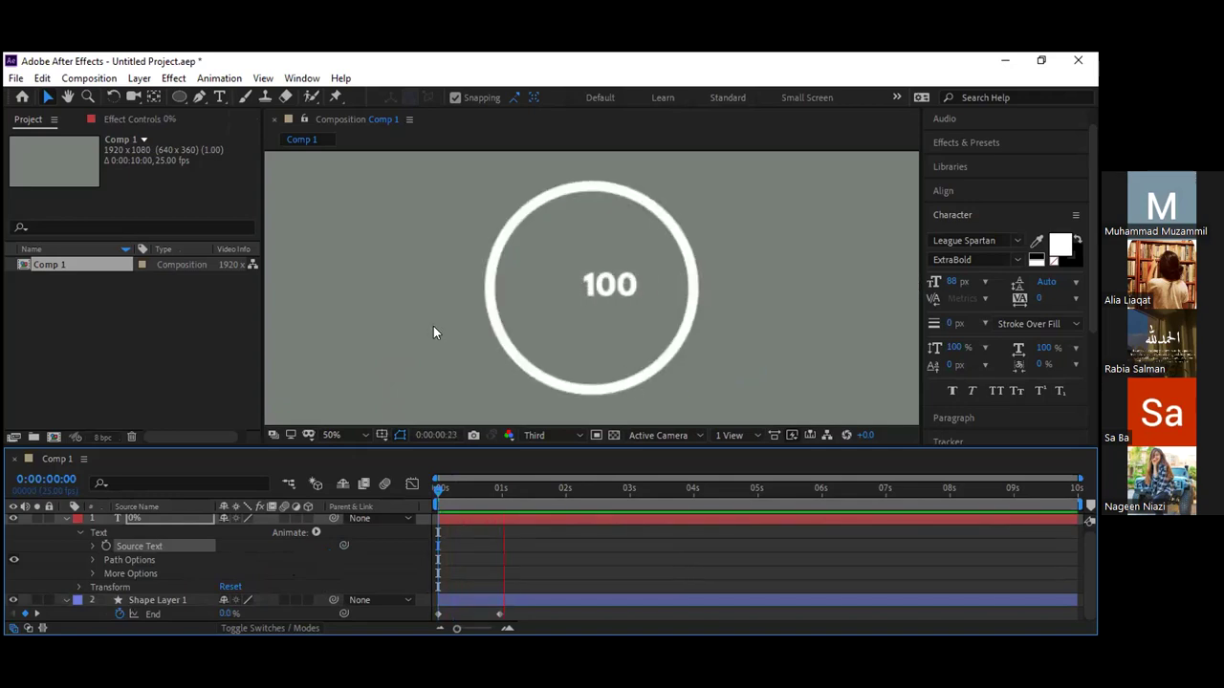
left_click(528, 487)
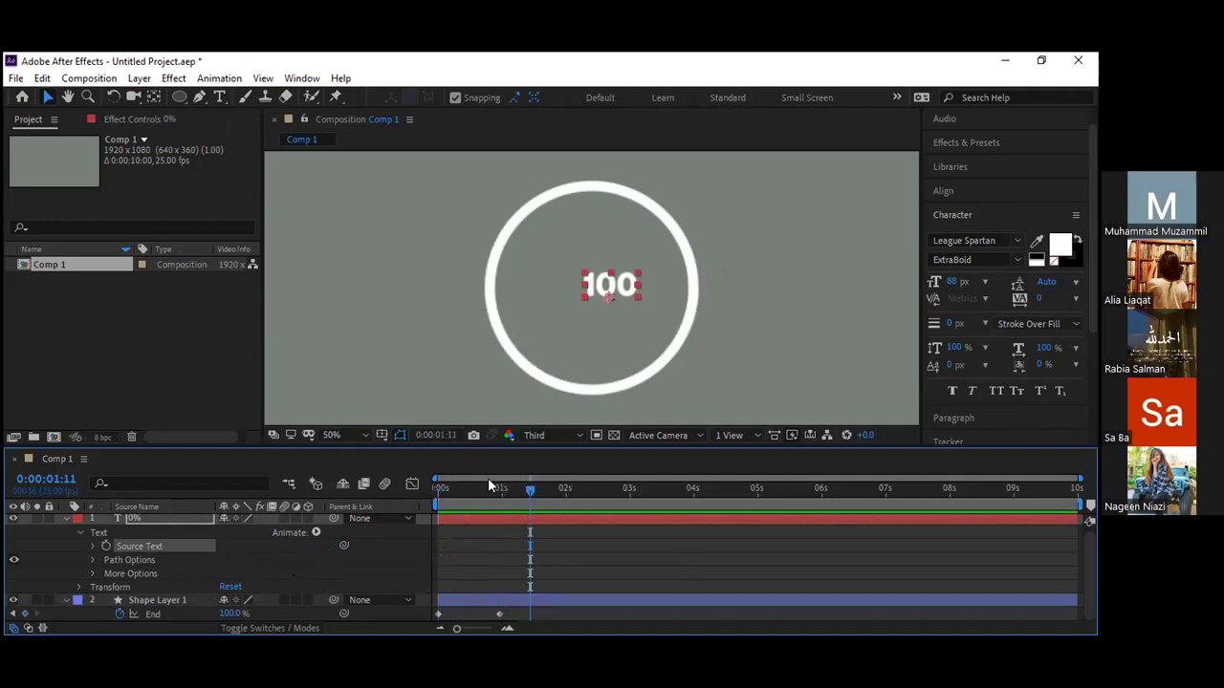
key("Home")
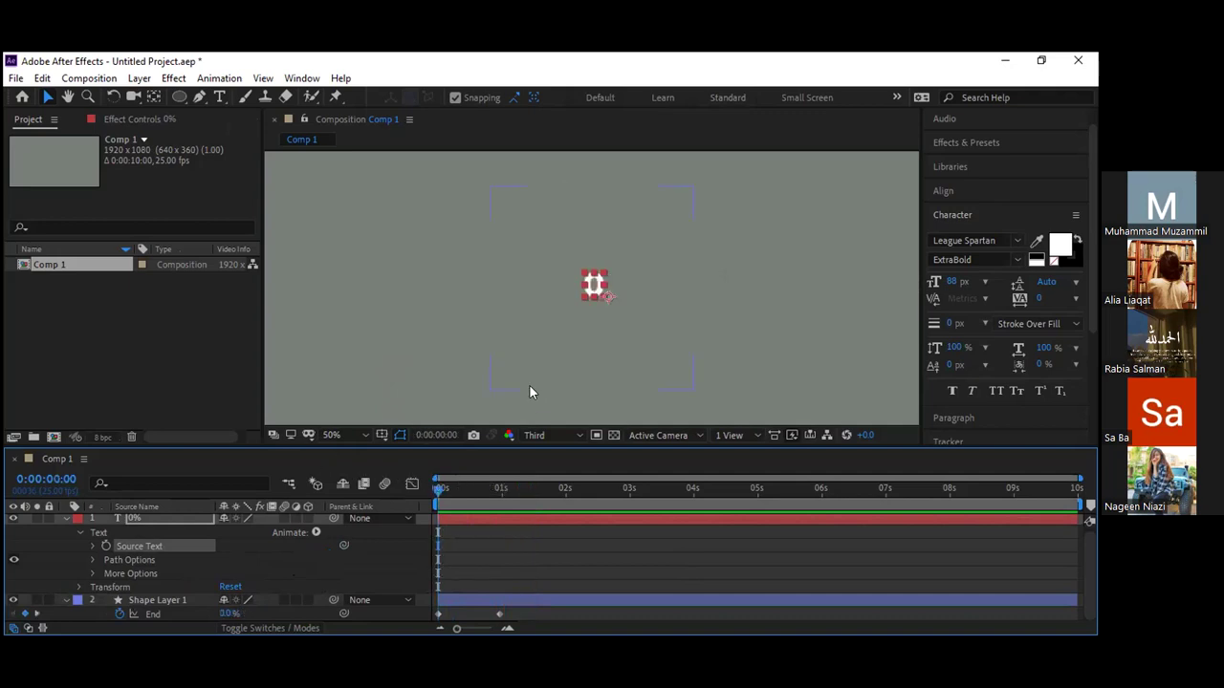
key("space")
Step: Scrub and step through the first second around 0:00:00:13 to examine the decimals in the linked number
left_click(459, 501)
left_click_drag(462, 487, 471, 486)
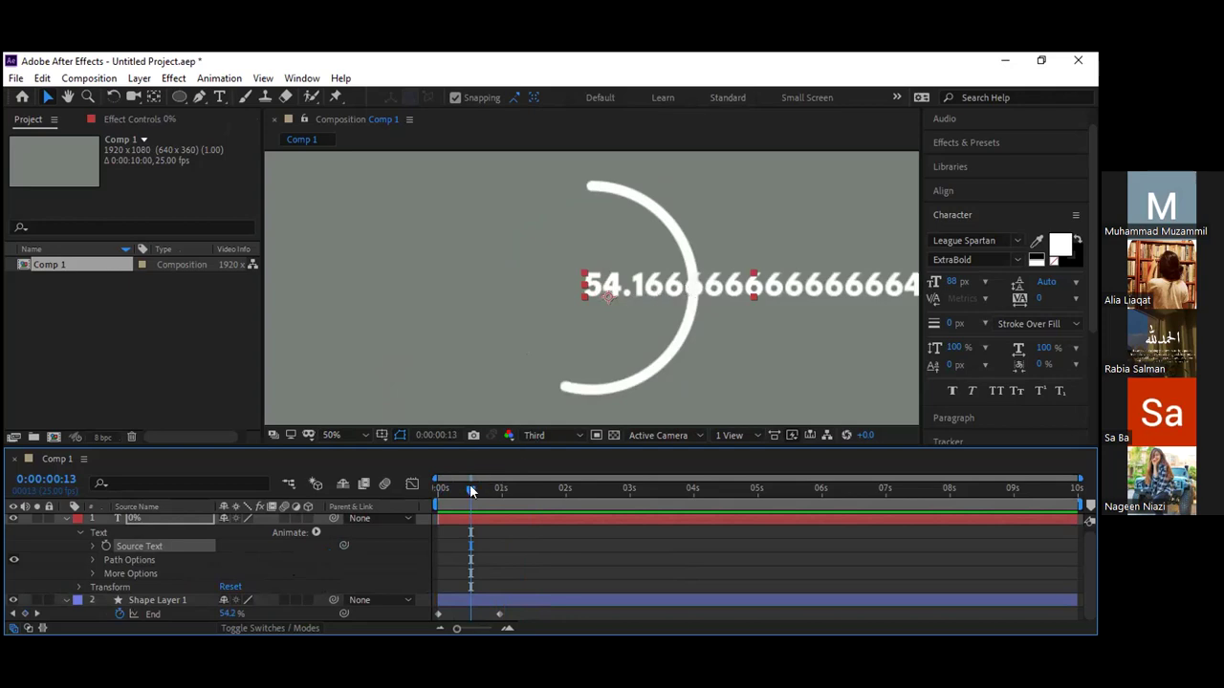
key("Page_Down")
key("Page_Down")
key("Page_Down")
key("Page_Down")
key("Page_Down")
left_click_drag(472, 482, 429, 476)
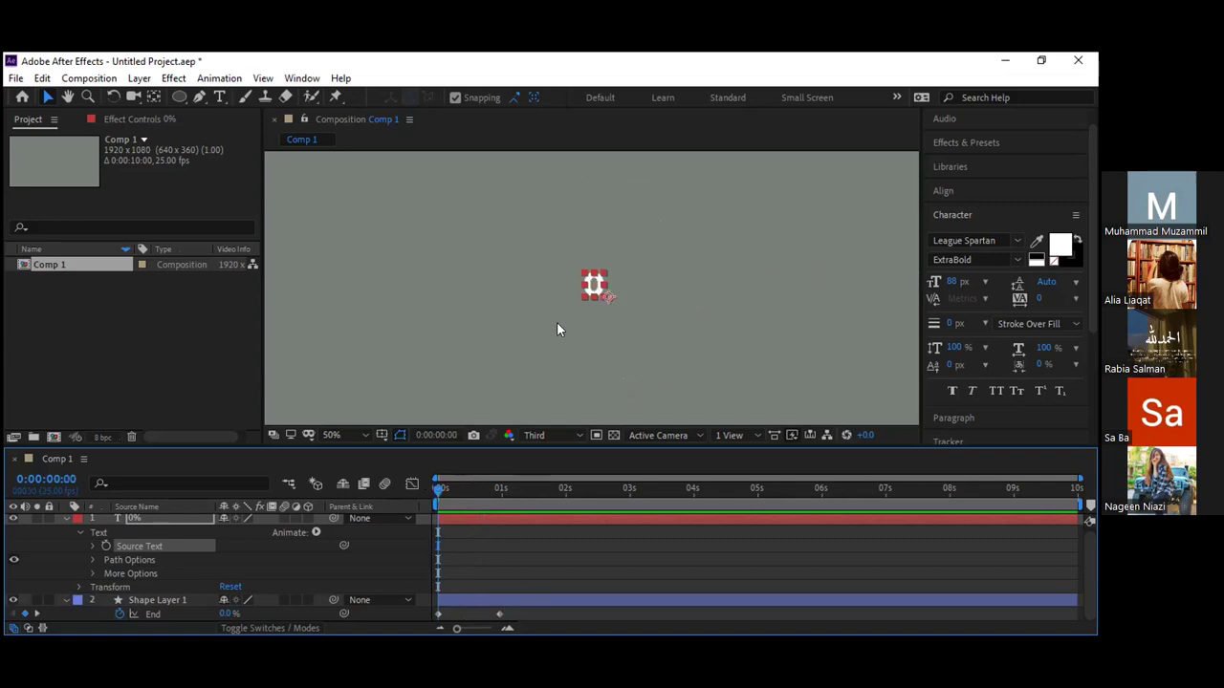
Step: Replay the animation briefly, return to the first frame and collapse the "0%" text layer's properties
key("space")
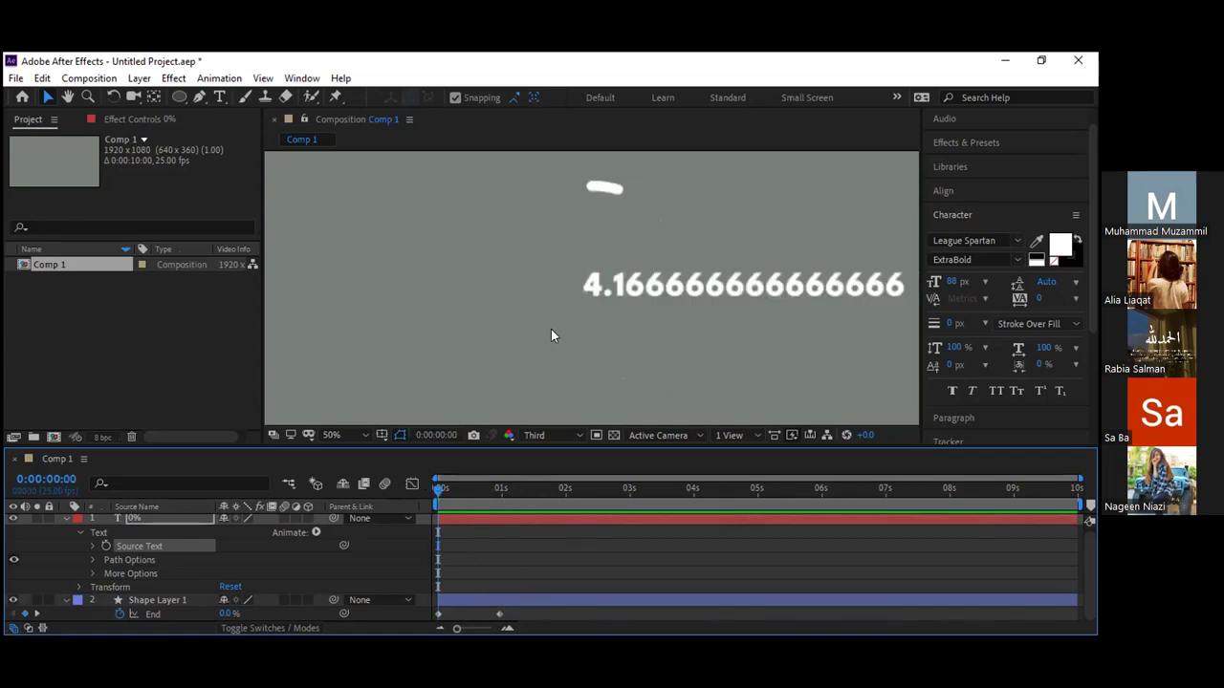
key("space")
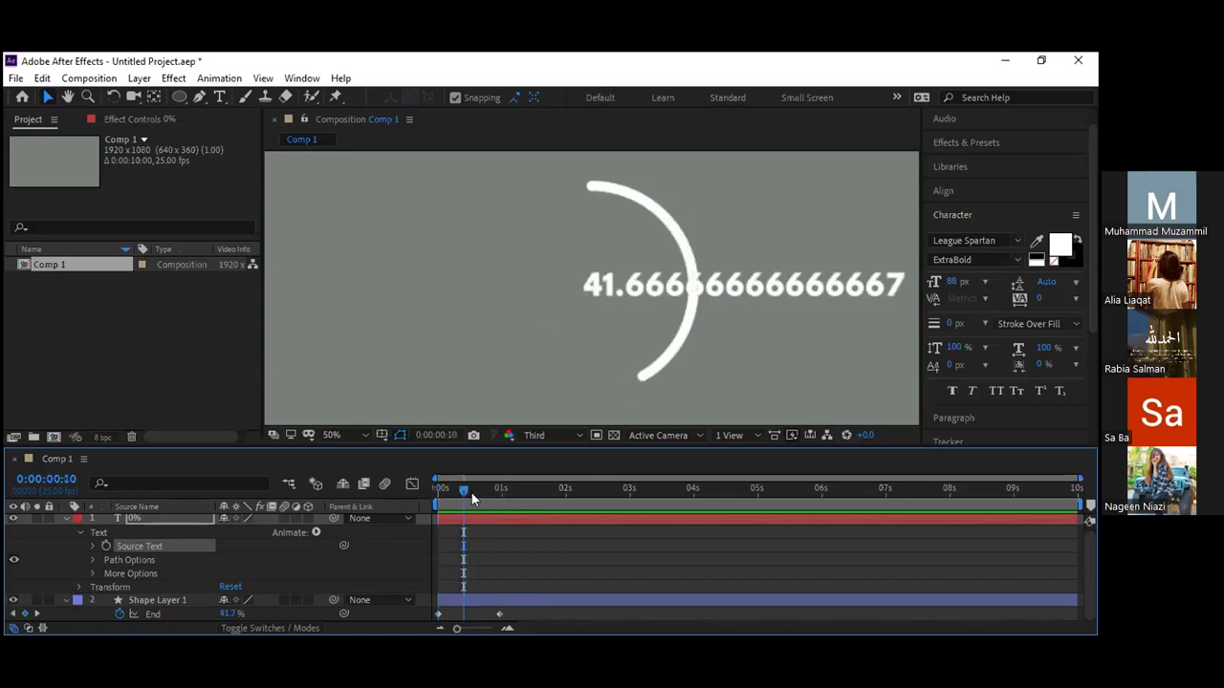
key("Home")
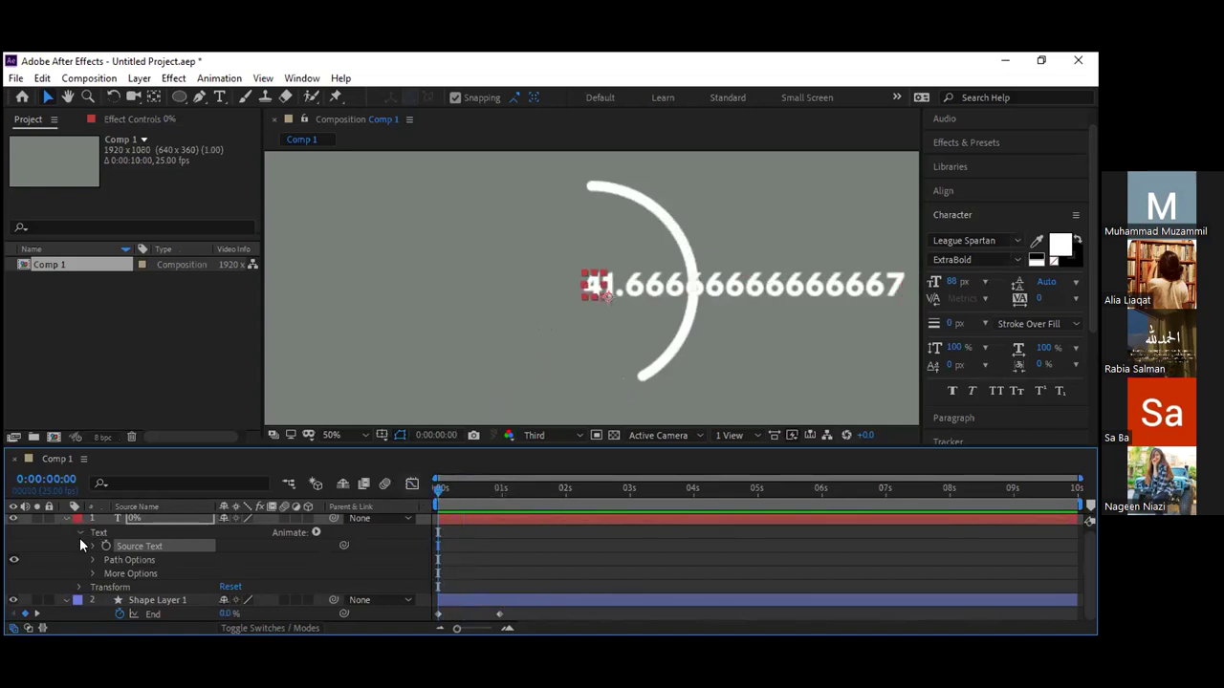
left_click(65, 519)
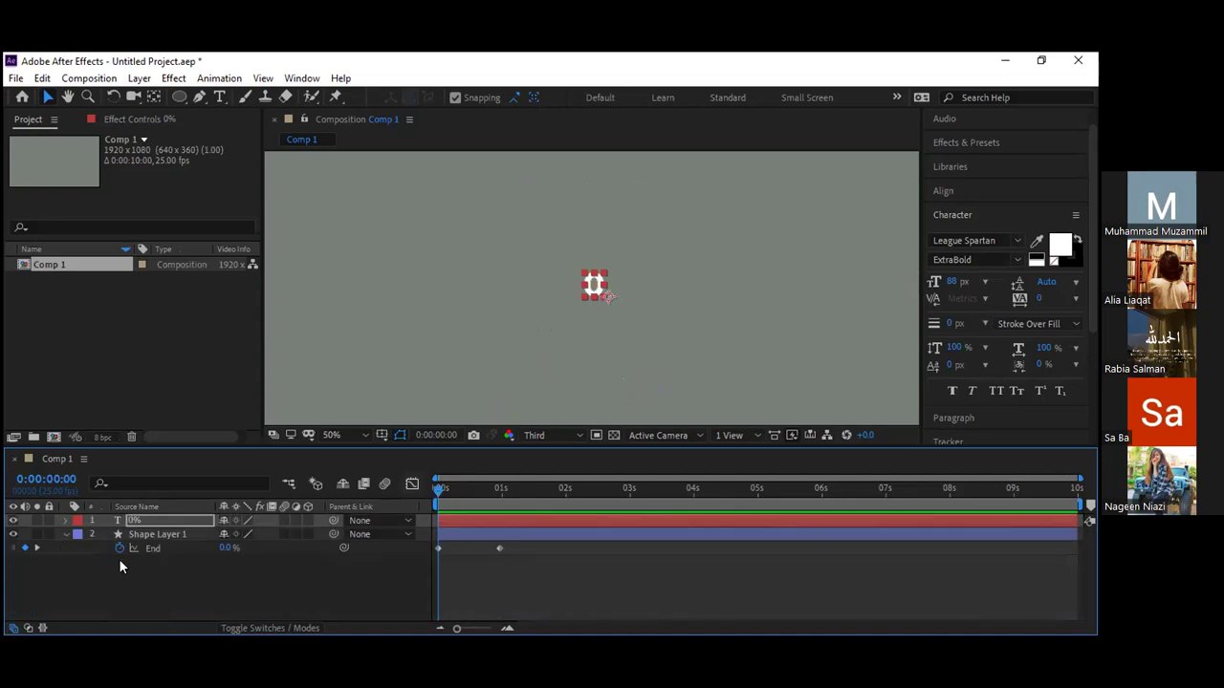
left_click(118, 548, "alt")
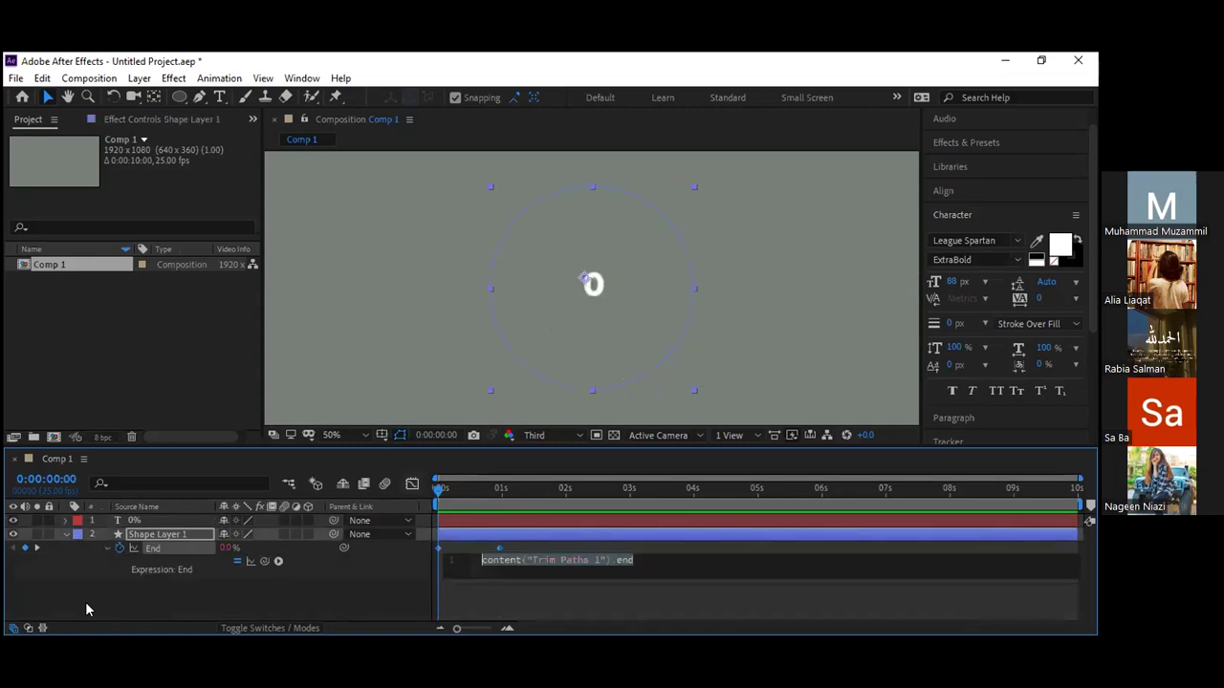
left_click(102, 583)
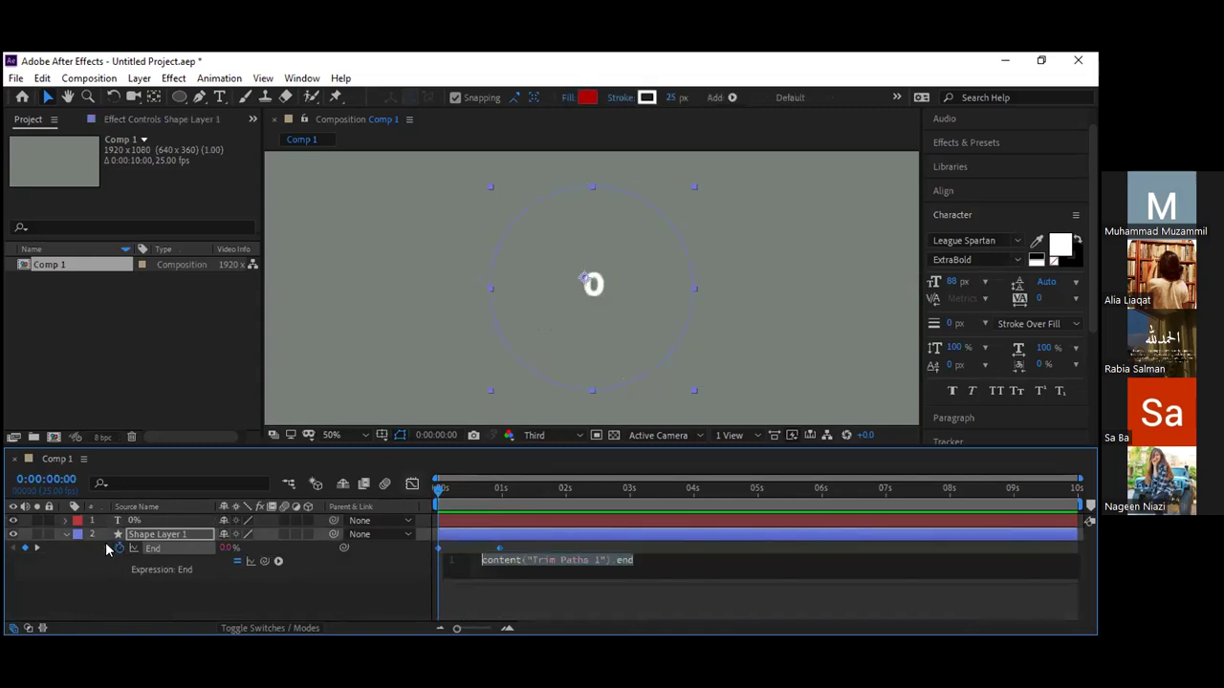
key("ctrl+z")
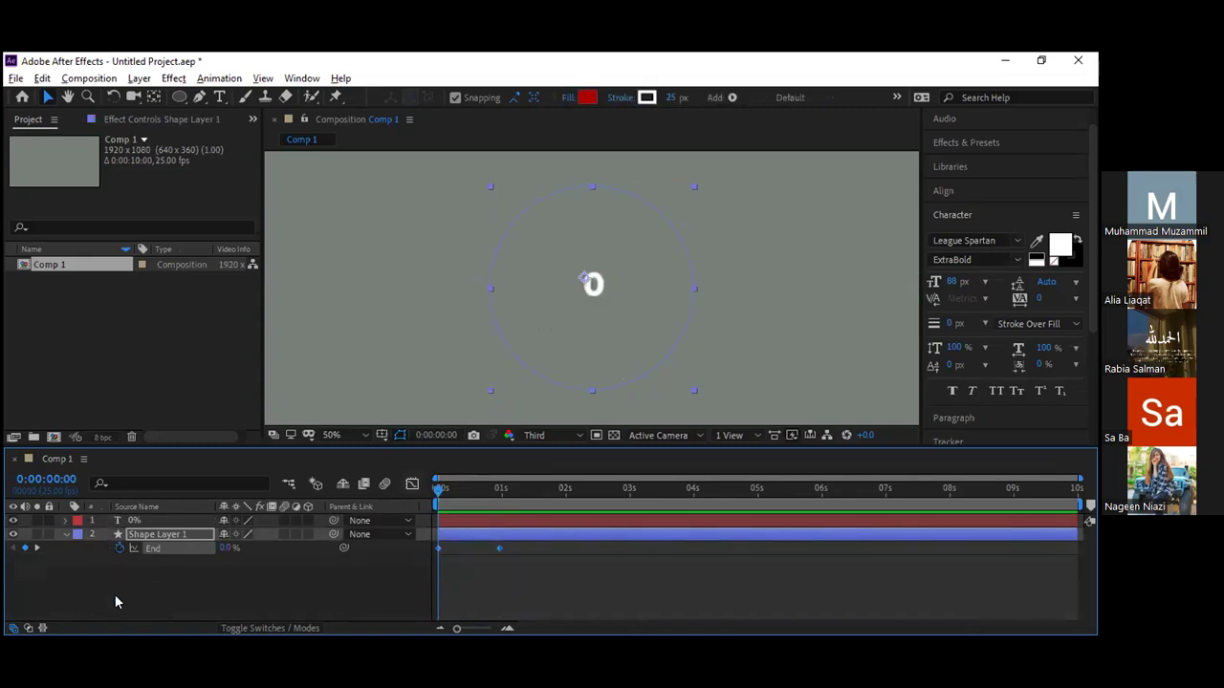
left_click(124, 577)
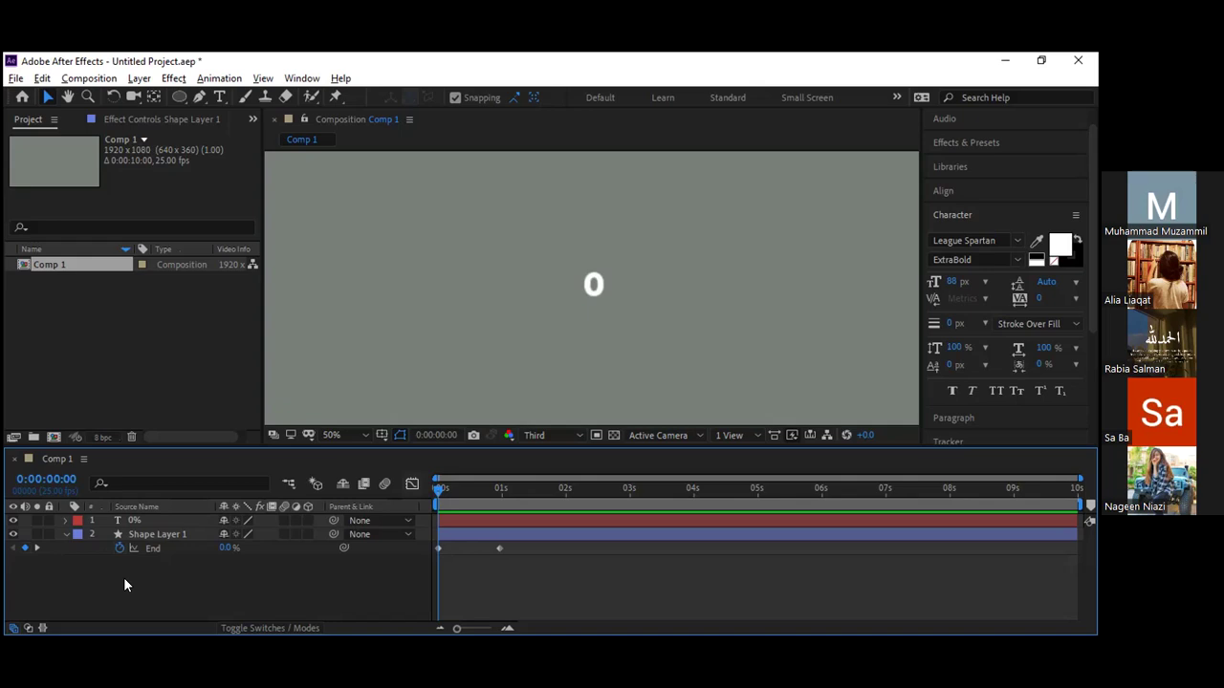
Step: Move the playhead to 0:00:00:08 and enable an expression on Shape Layer 1's End property
left_click_drag(436, 489, 455, 490)
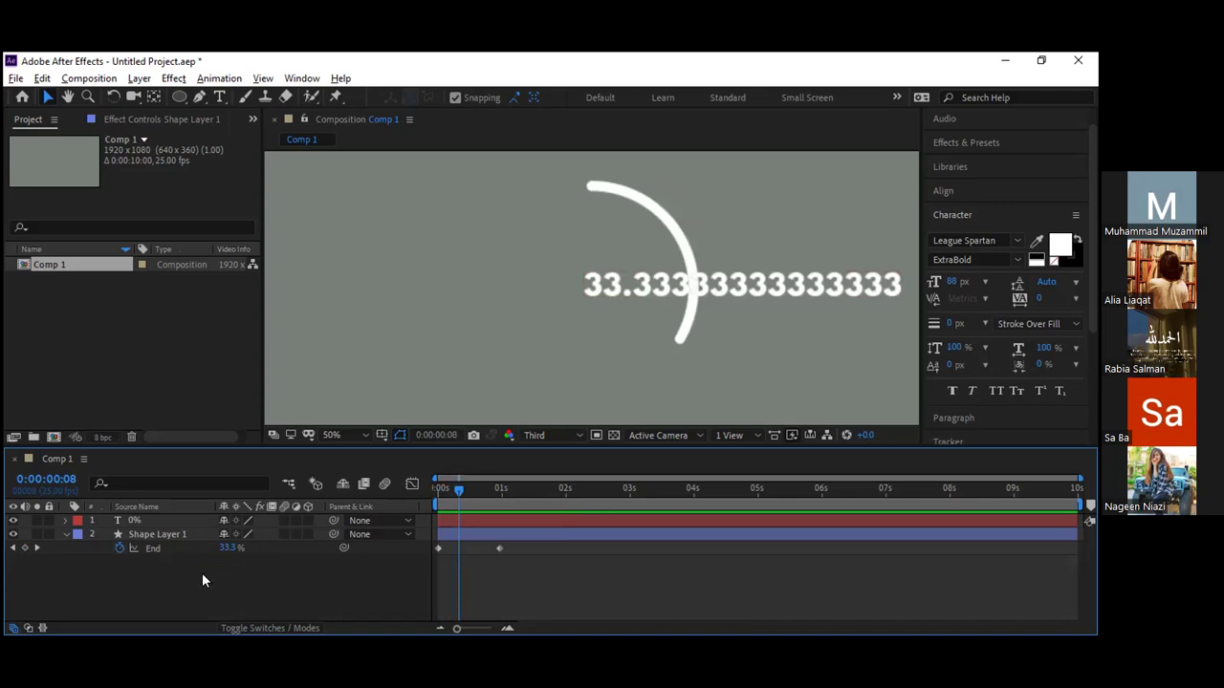
left_click(121, 550, "alt")
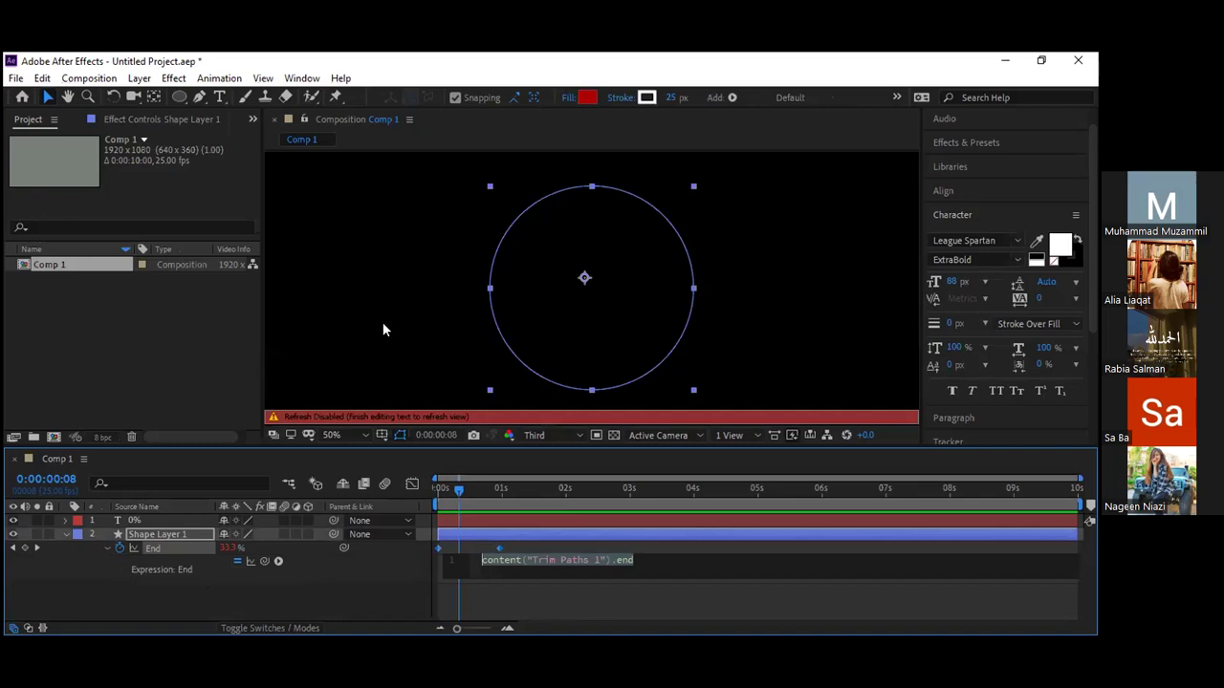
key("comma")
key("comma")
key("comma")
key("comma")
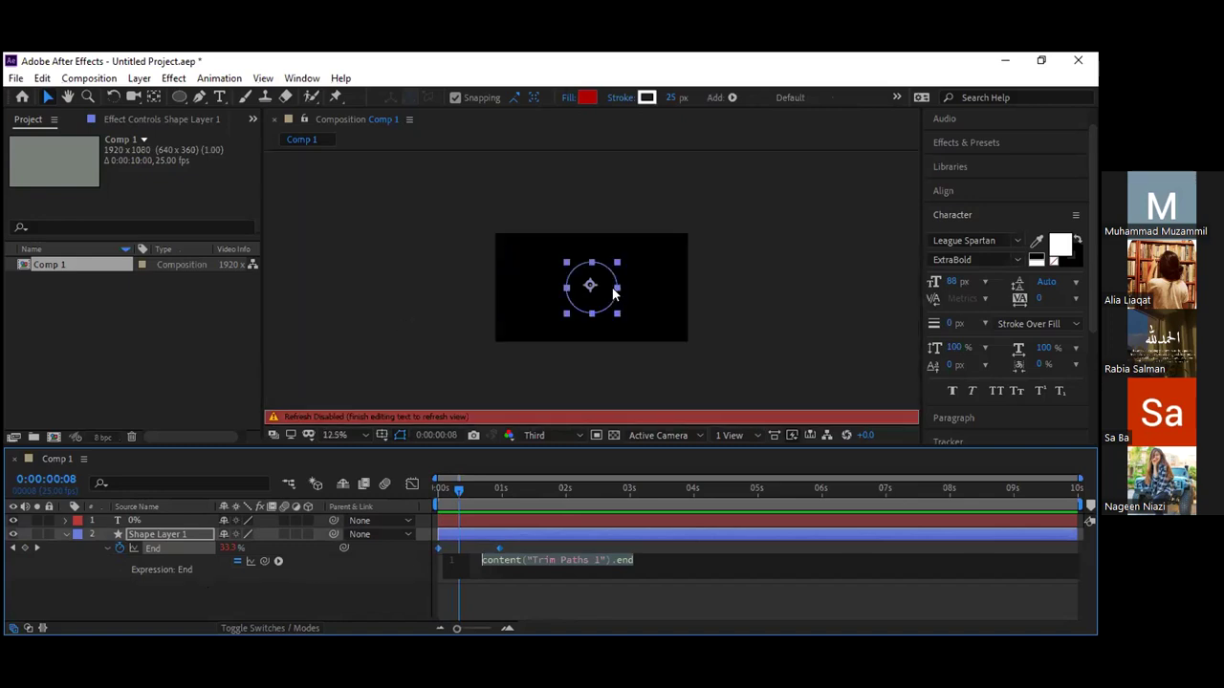
key("period")
key("period")
key("period")
key("period")
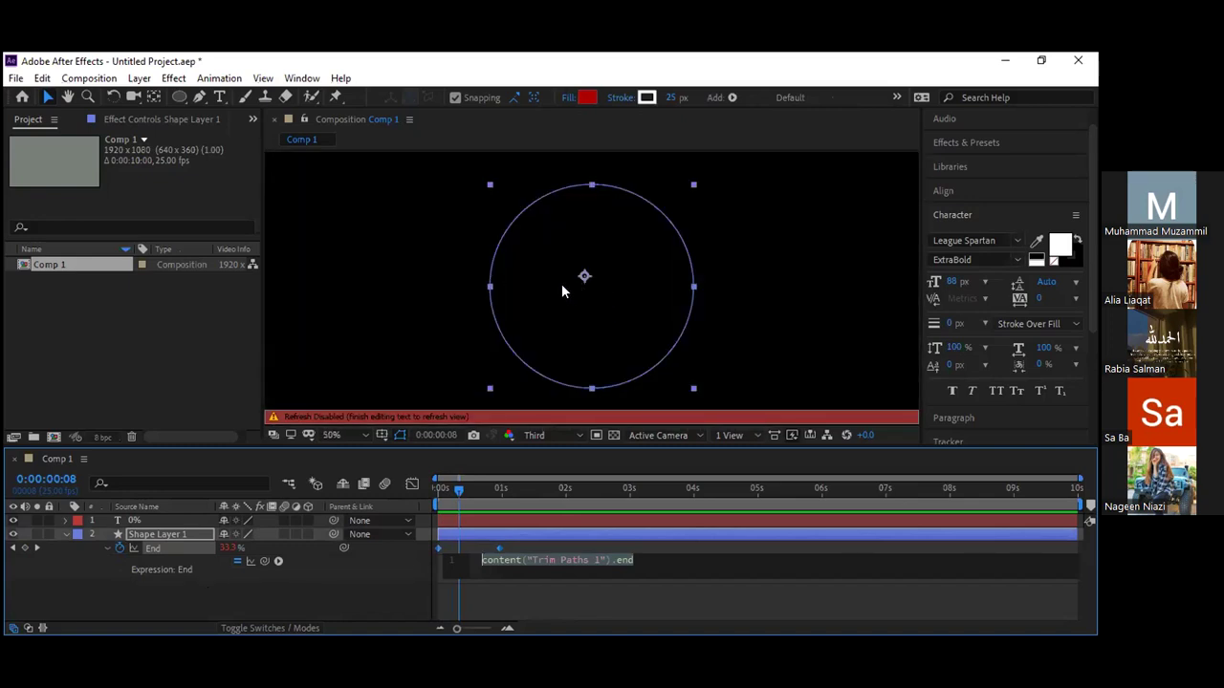
key("comma")
key("comma")
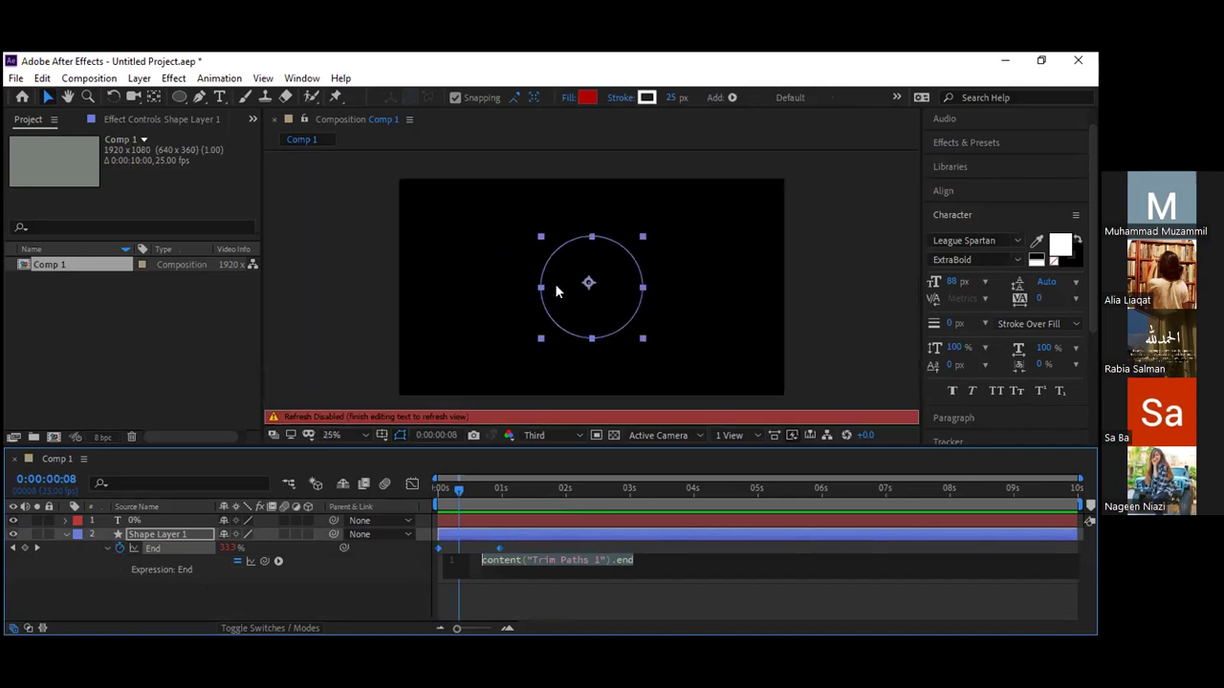
Step: Replace the End expression with the JavaScript Math function Math.round(value) from the expression language list and commit it
left_click(279, 564)
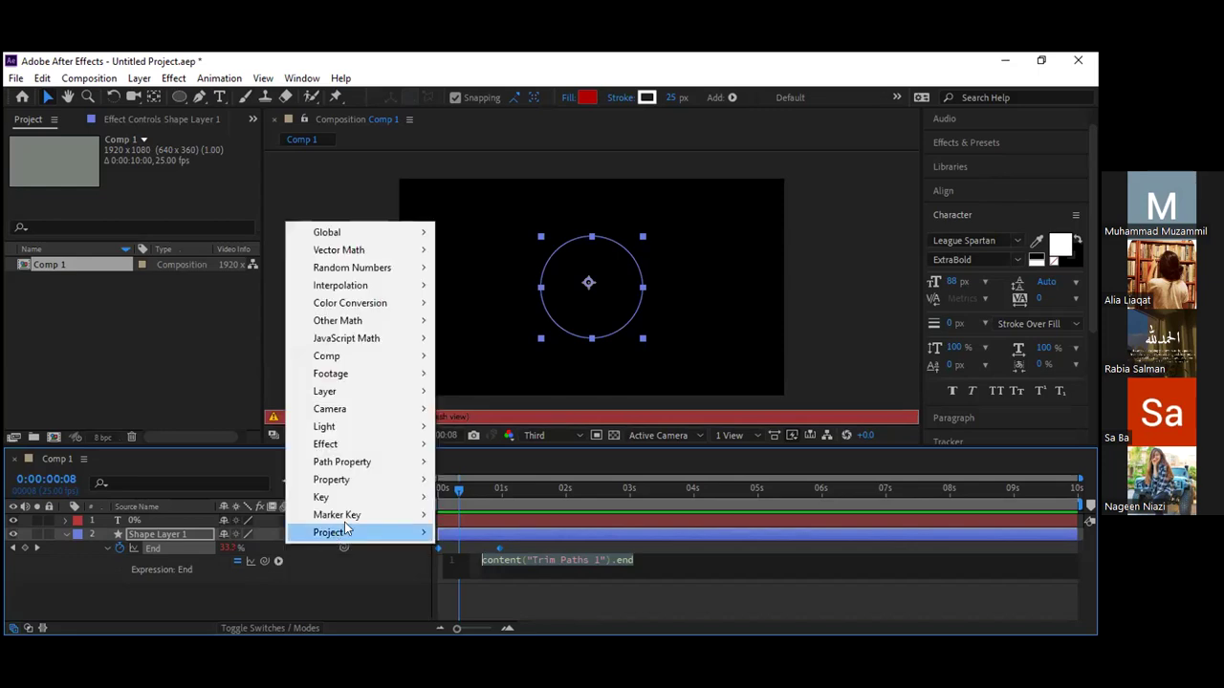
mouse_move(350, 504)
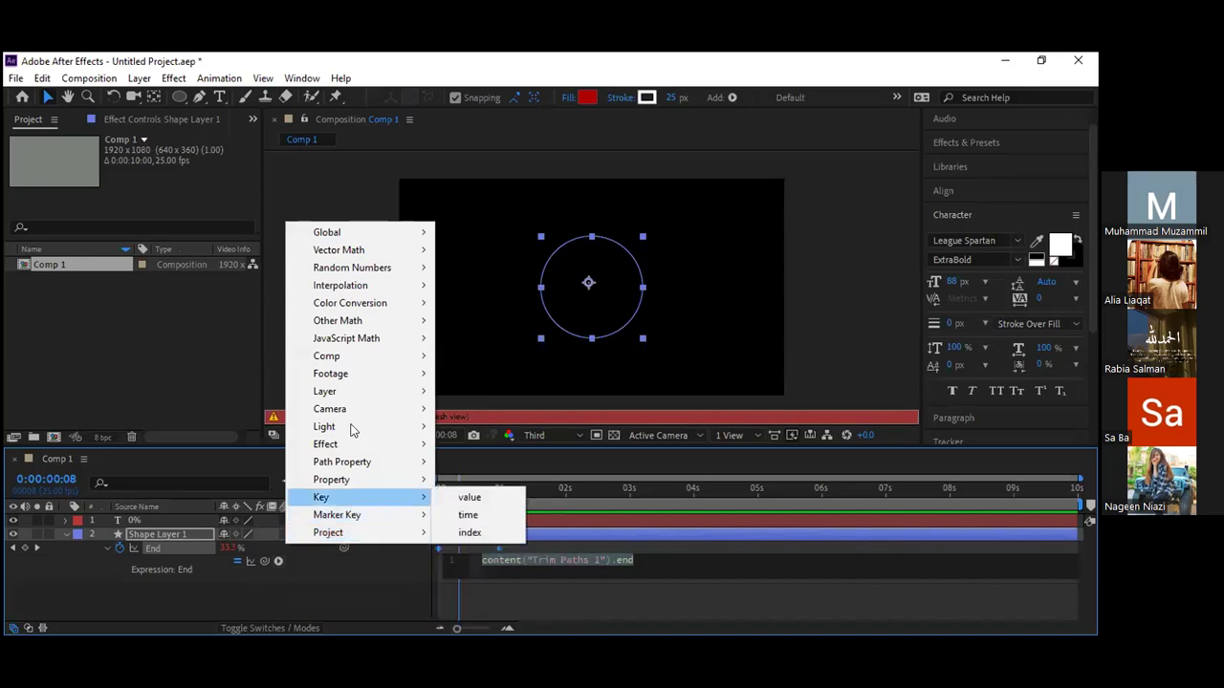
mouse_move(355, 342)
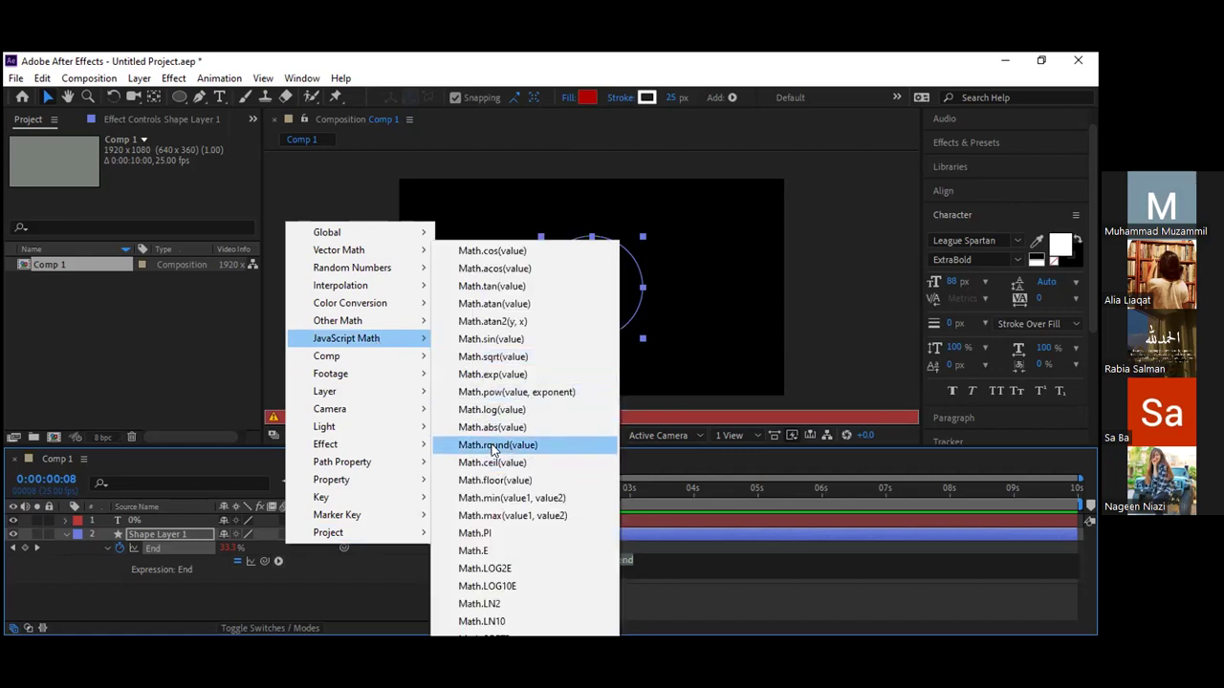
left_click(493, 446)
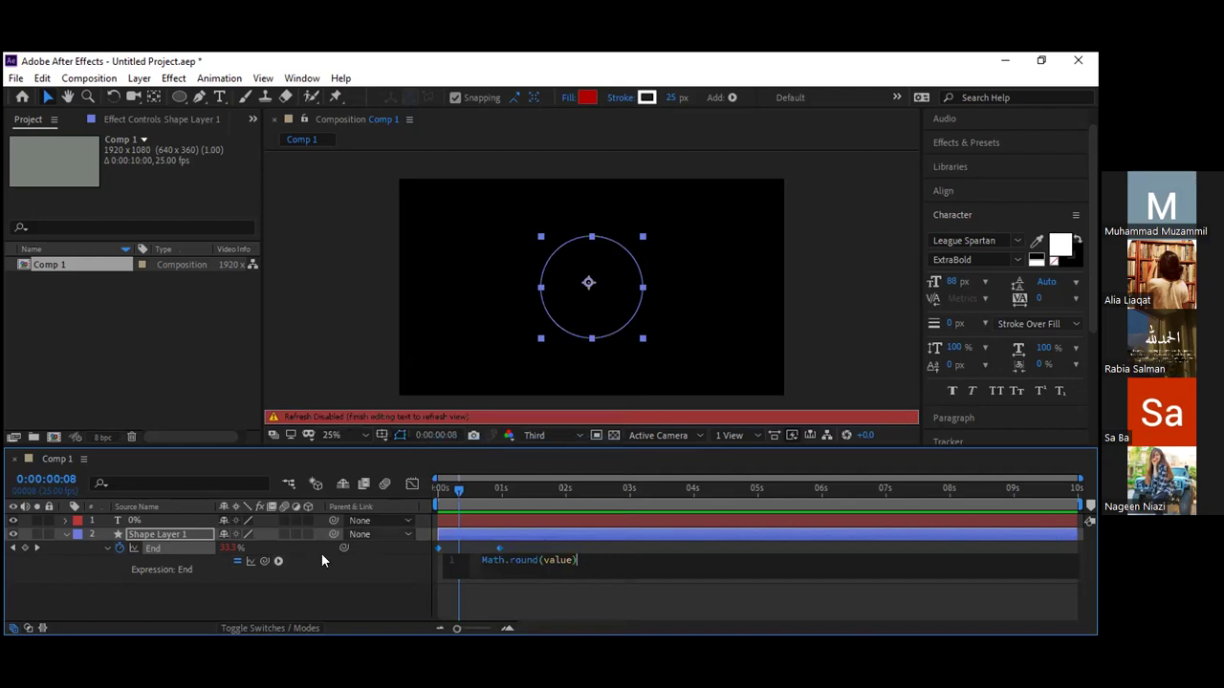
left_click(210, 582)
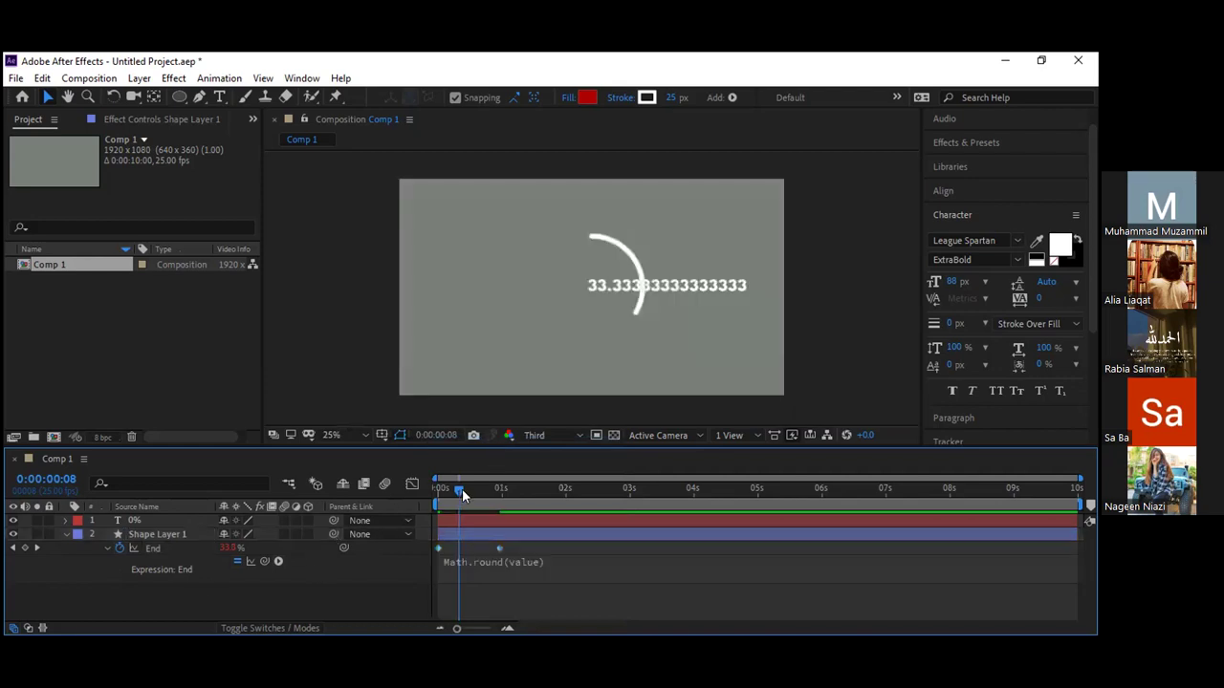
Step: Preview the rounded counter and ring from the first frame, stop at 0:00:01:20 and select the "0%" text layer
key("Home")
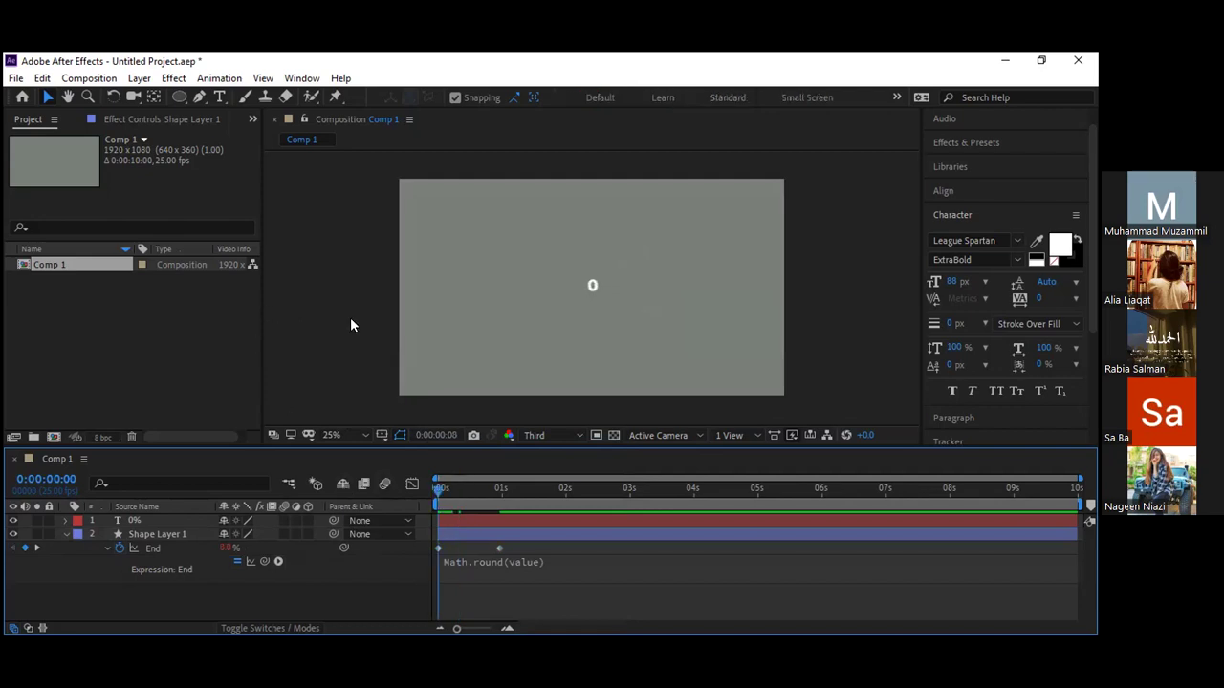
key("space")
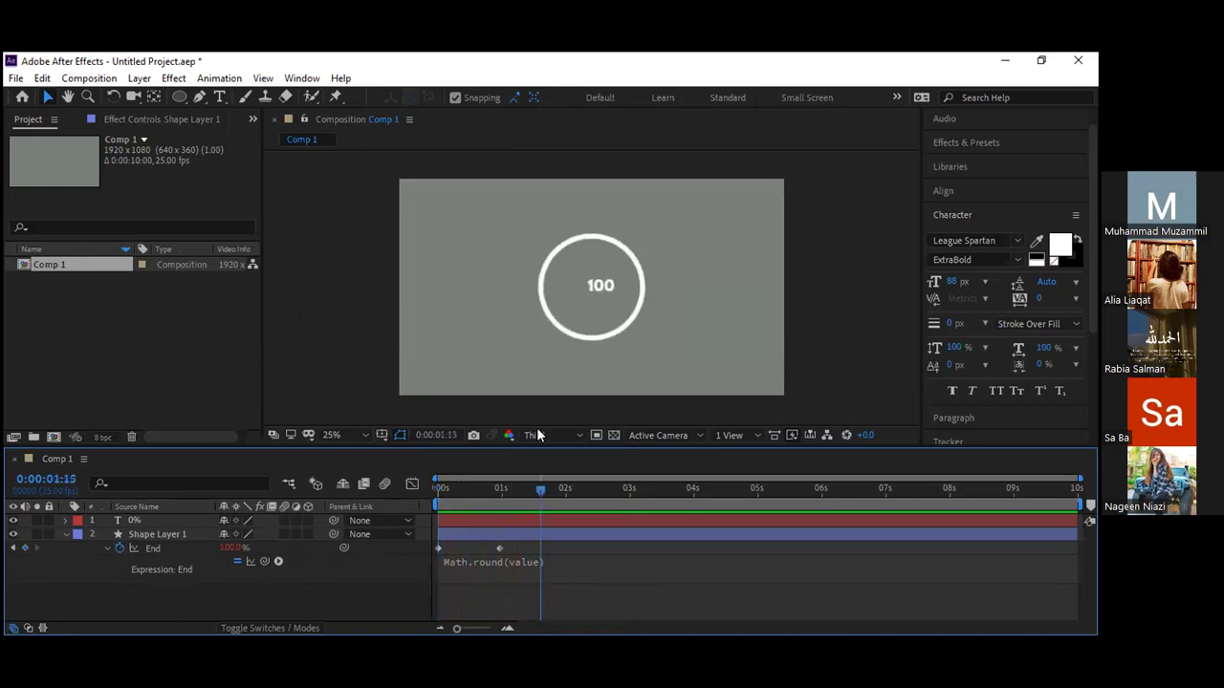
key("space")
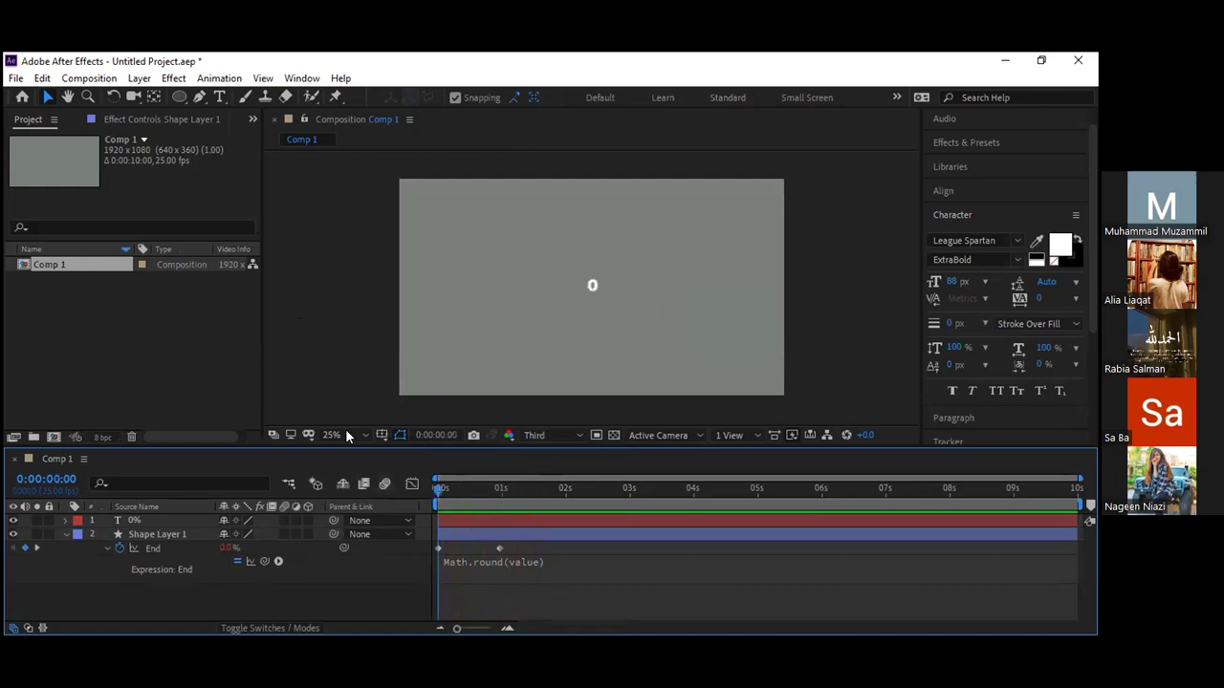
key("space")
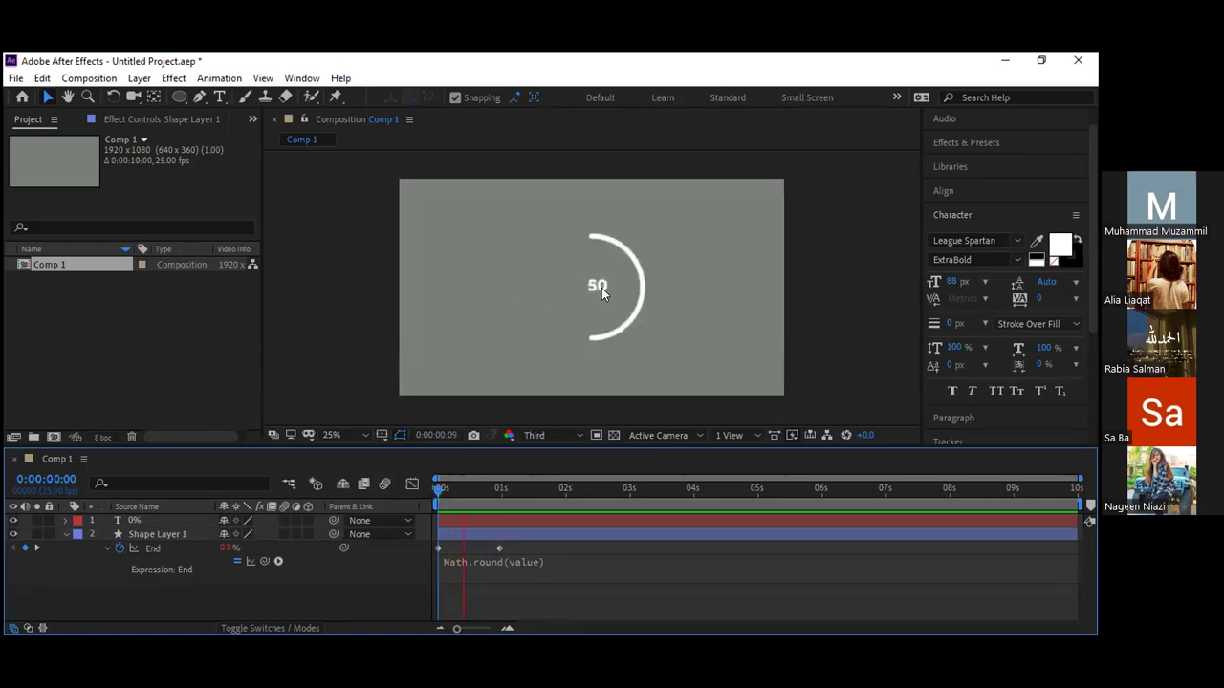
key("space")
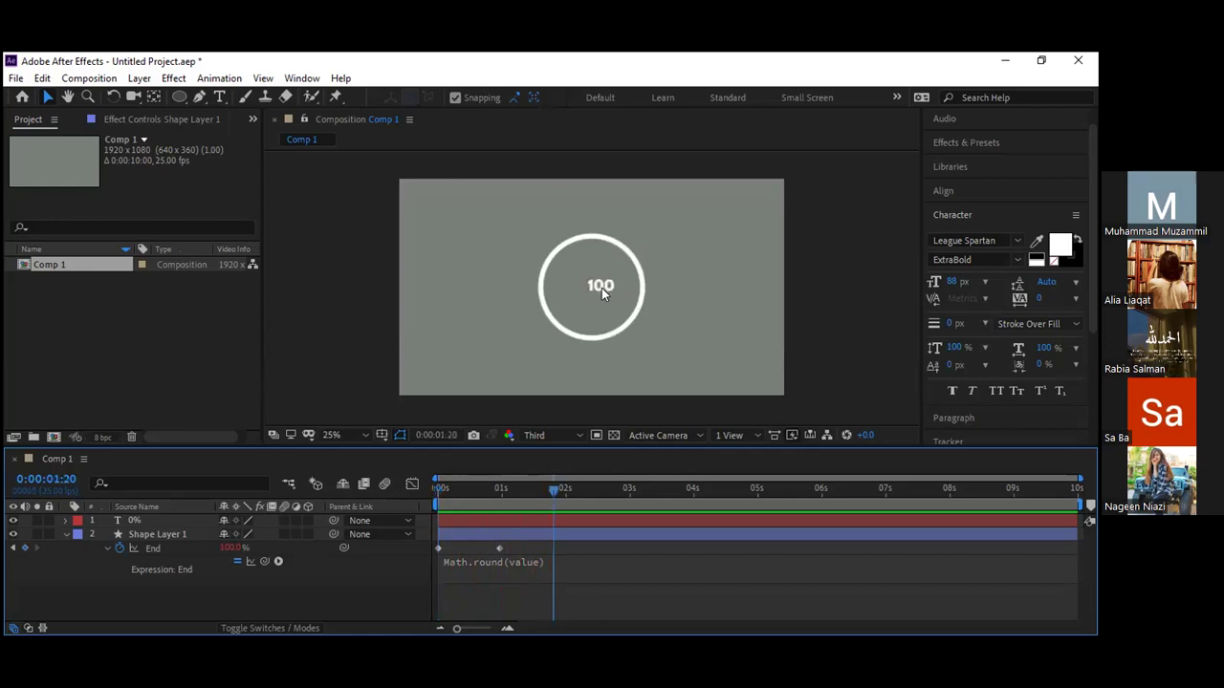
left_click(602, 288)
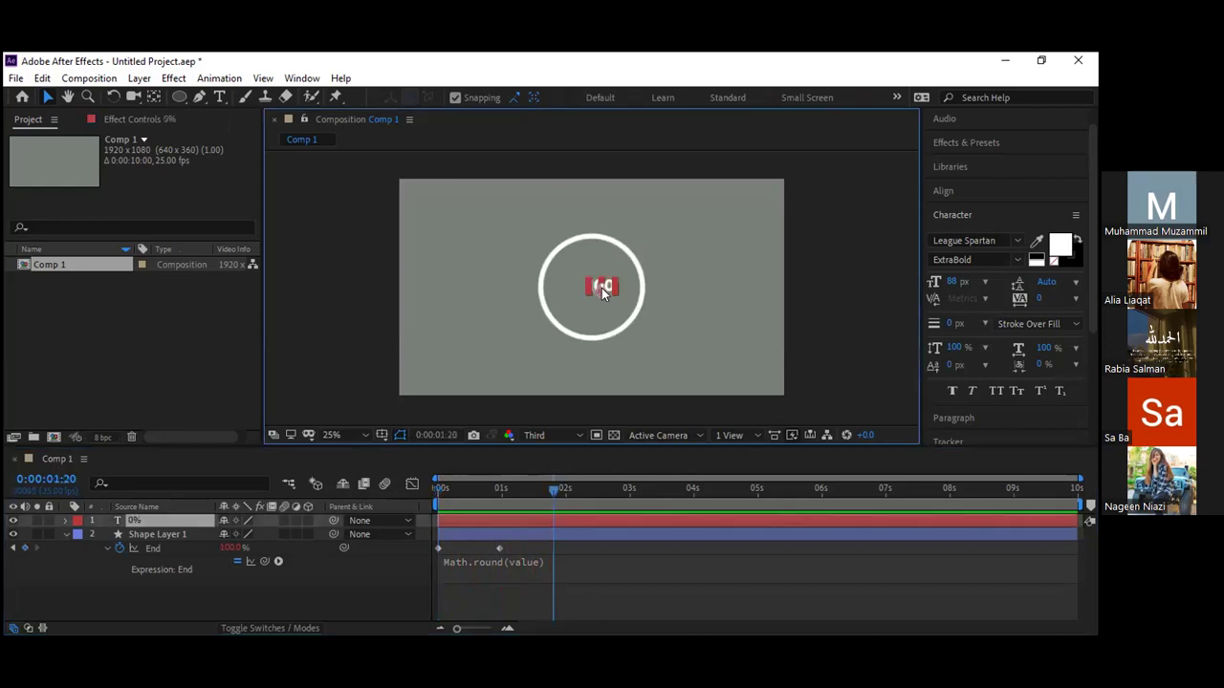
Step: Remove the Math.round(value) expression from the Trim Paths End property of Shape Layer 1, keeping its keyframes
left_click(67, 533)
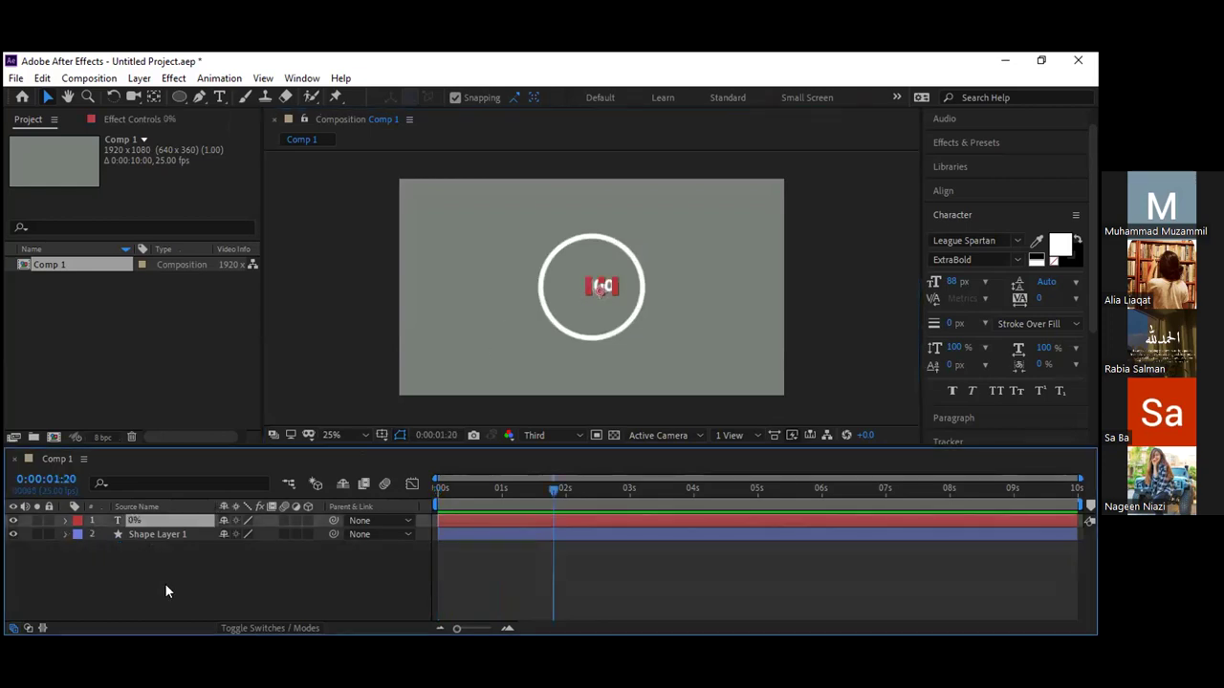
left_click(536, 172)
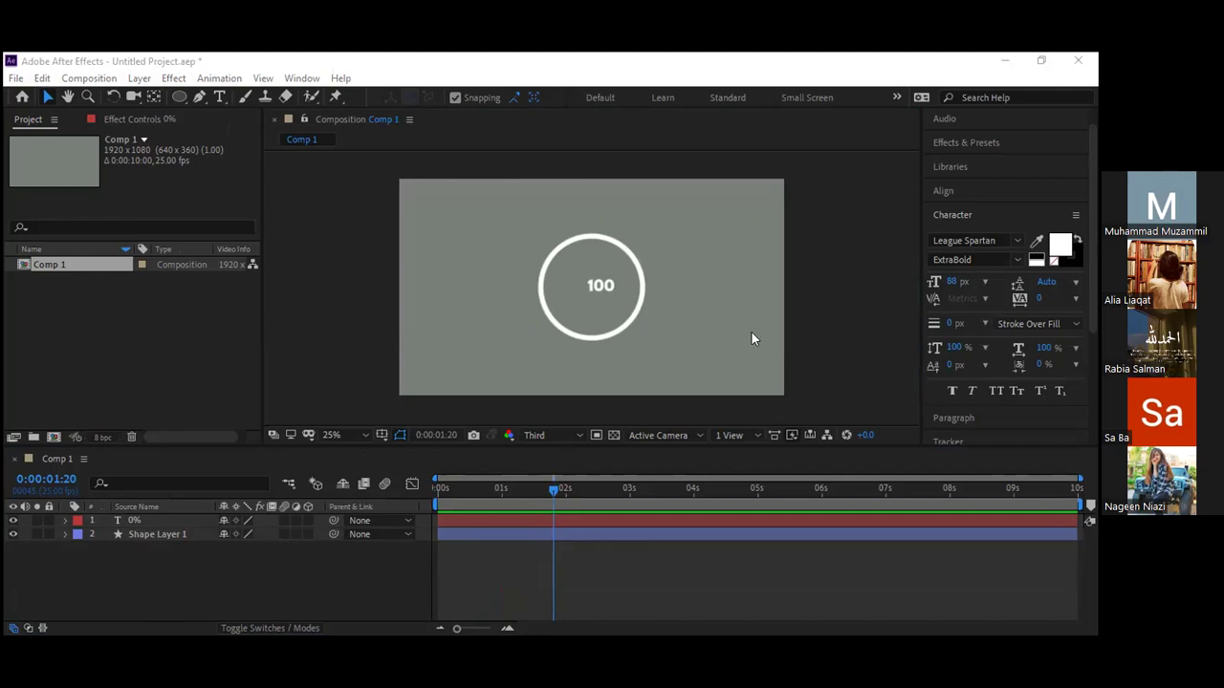
left_click(62, 533)
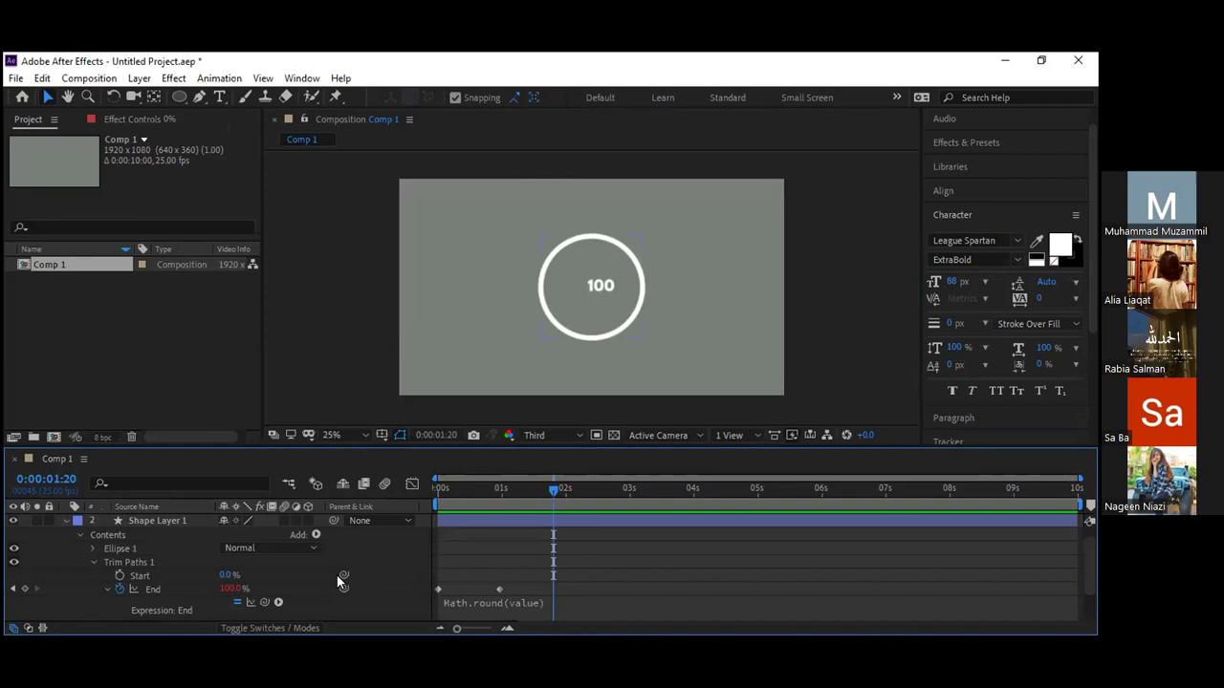
left_click(103, 590)
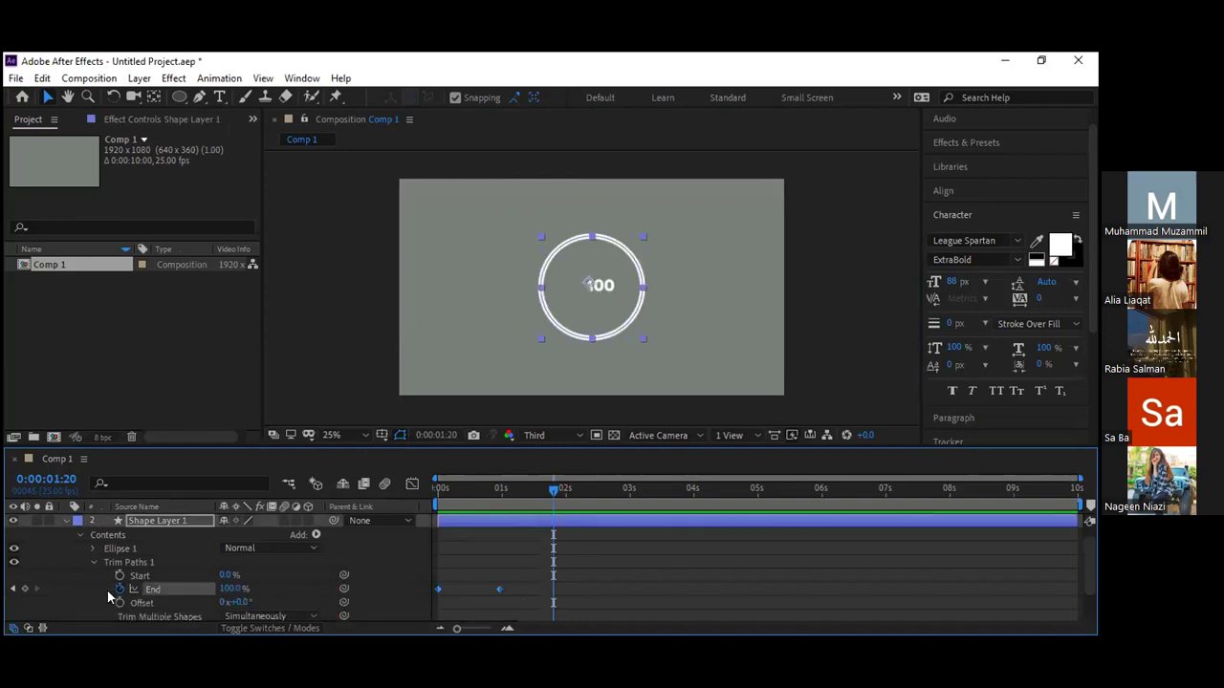
Step: Scrub the ring and counter from the first frame to 0:00:00:11, then collapse Shape Layer 1's properties
left_click_drag(524, 491, 362, 495)
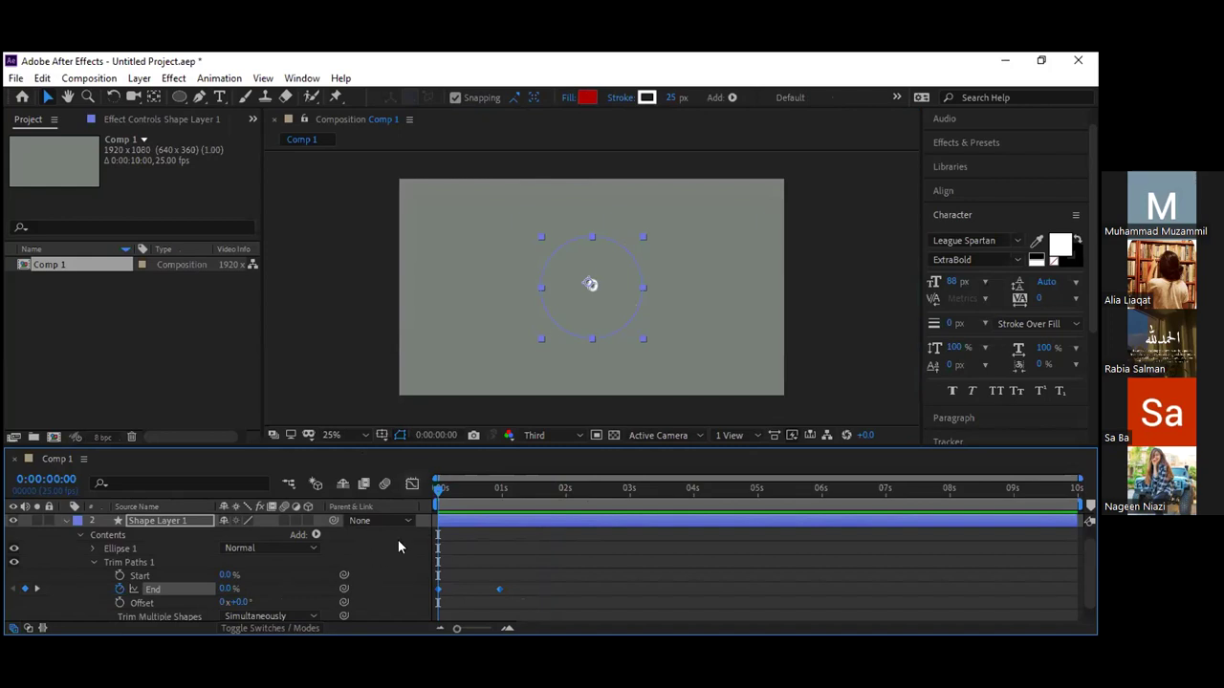
left_click_drag(438, 499, 463, 499)
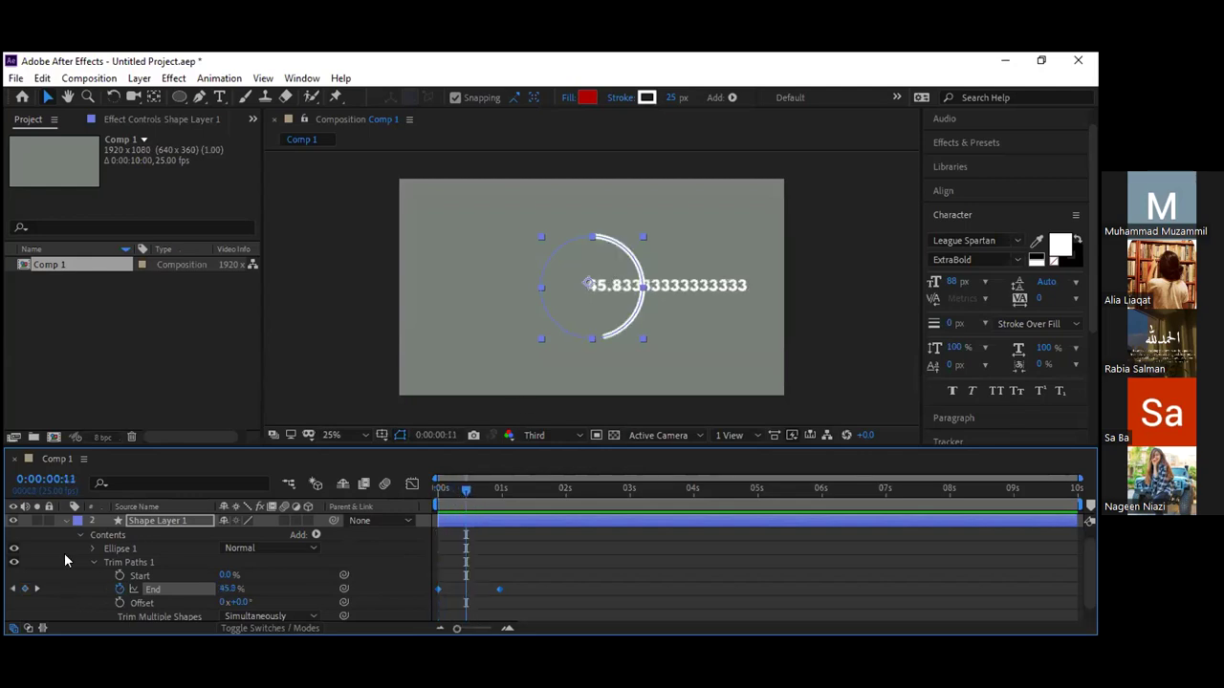
left_click(64, 521)
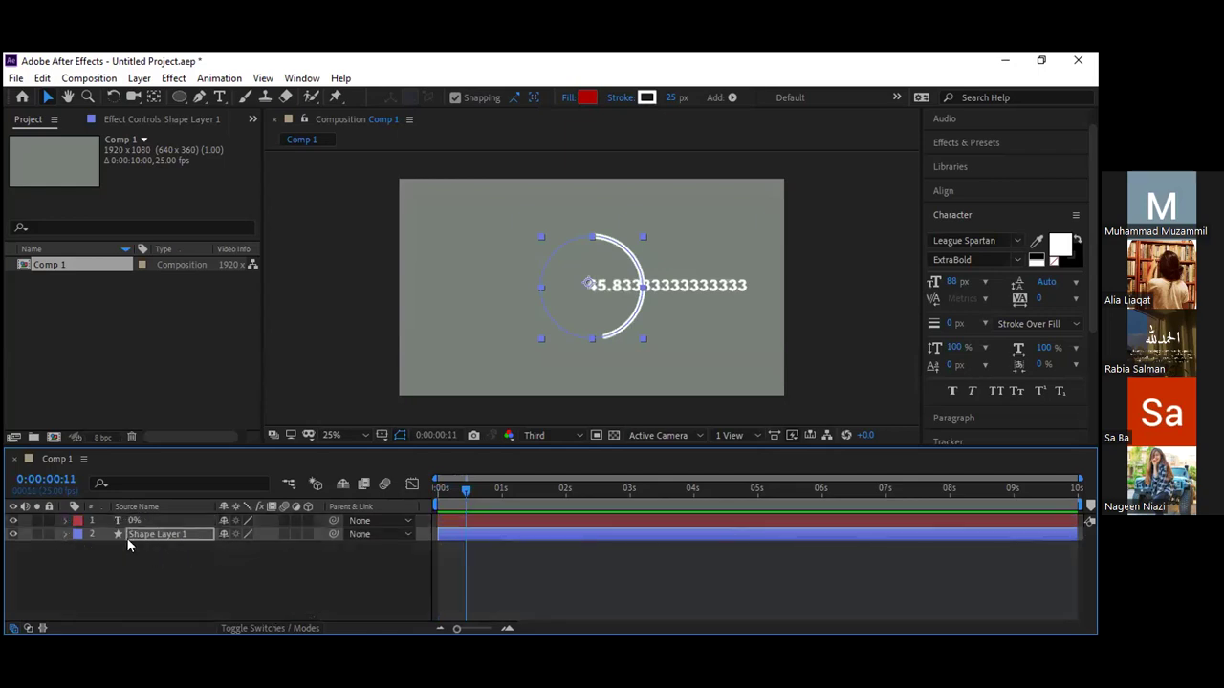
Step: Examine the "0%" text layer's Source Text expression that links it to Shape Layer 1's Trim Paths End
left_click(65, 521)
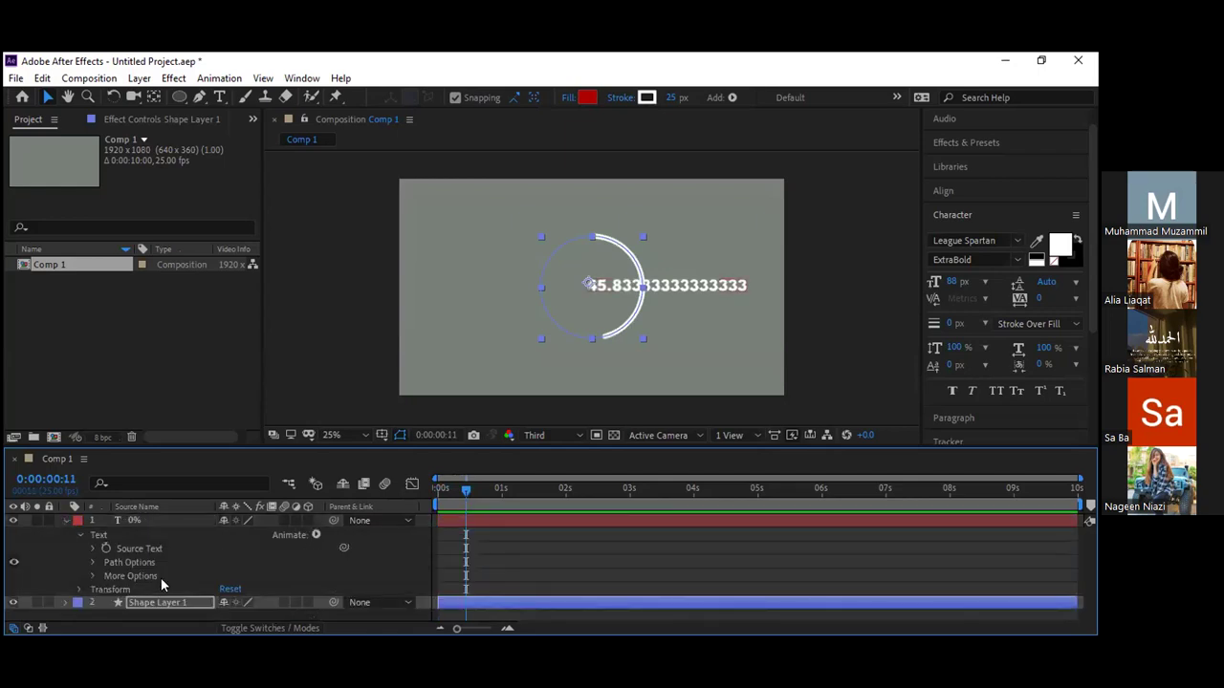
type("thisComp.layer(\"Shape Layer 1\").content(\"Trim Paths 1\").end")
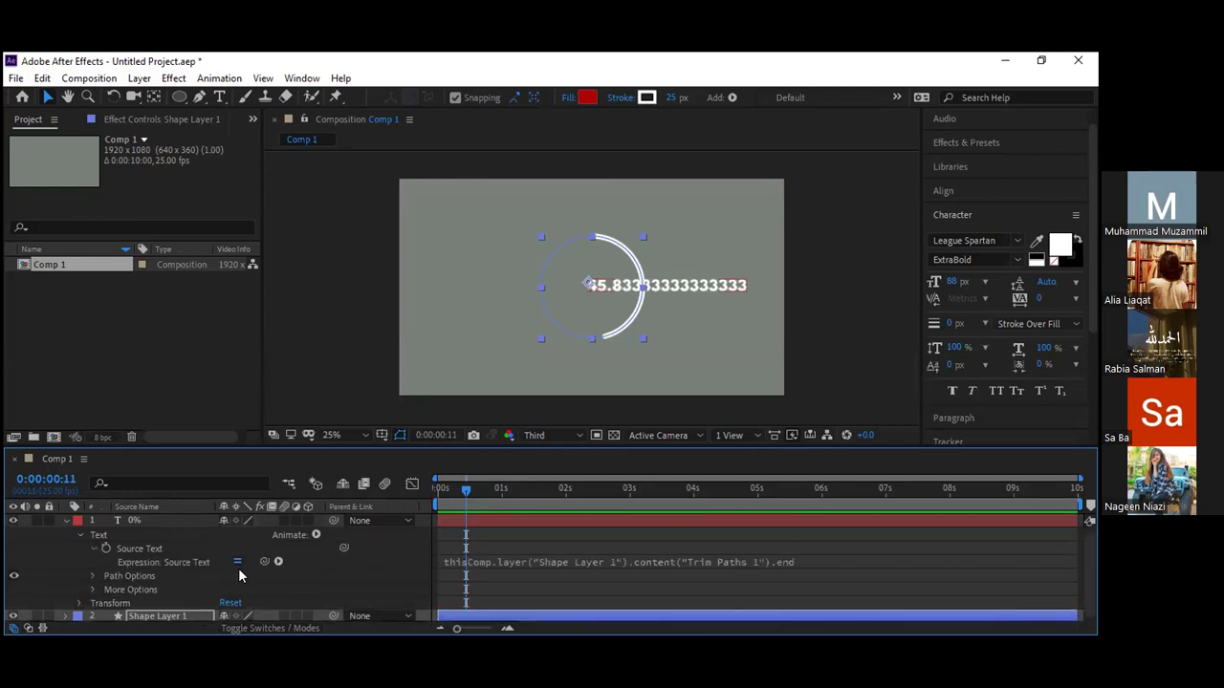
left_click(174, 560)
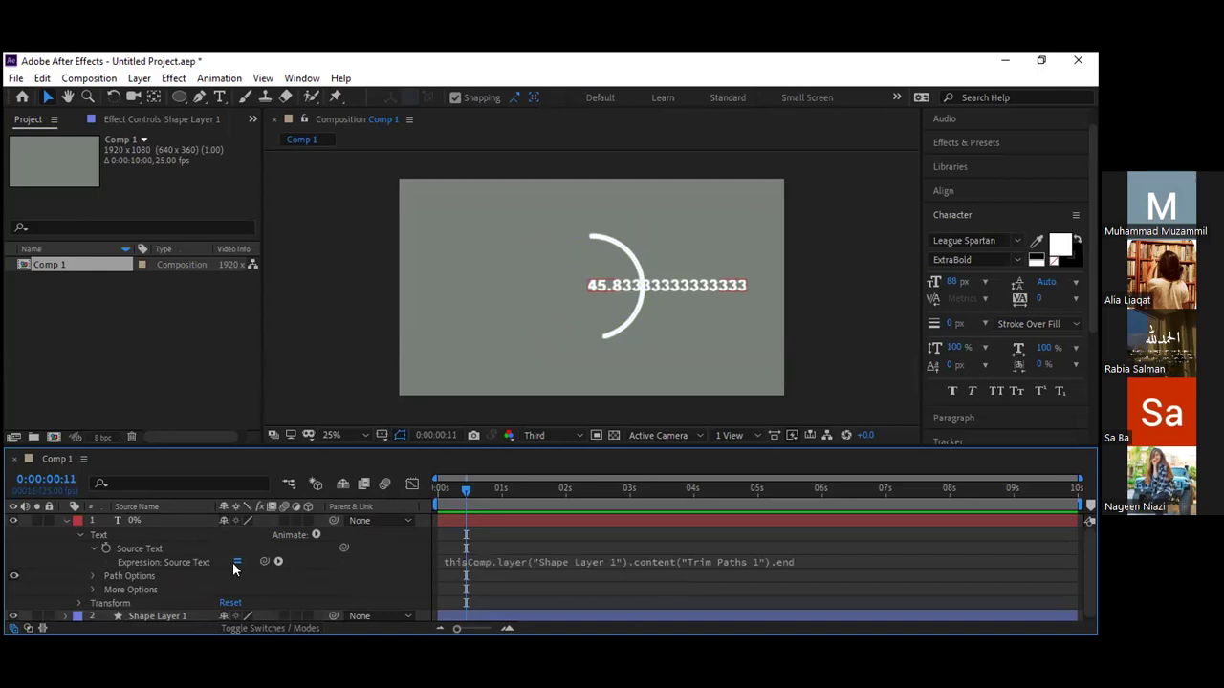
scroll(211, 583, "down", 1)
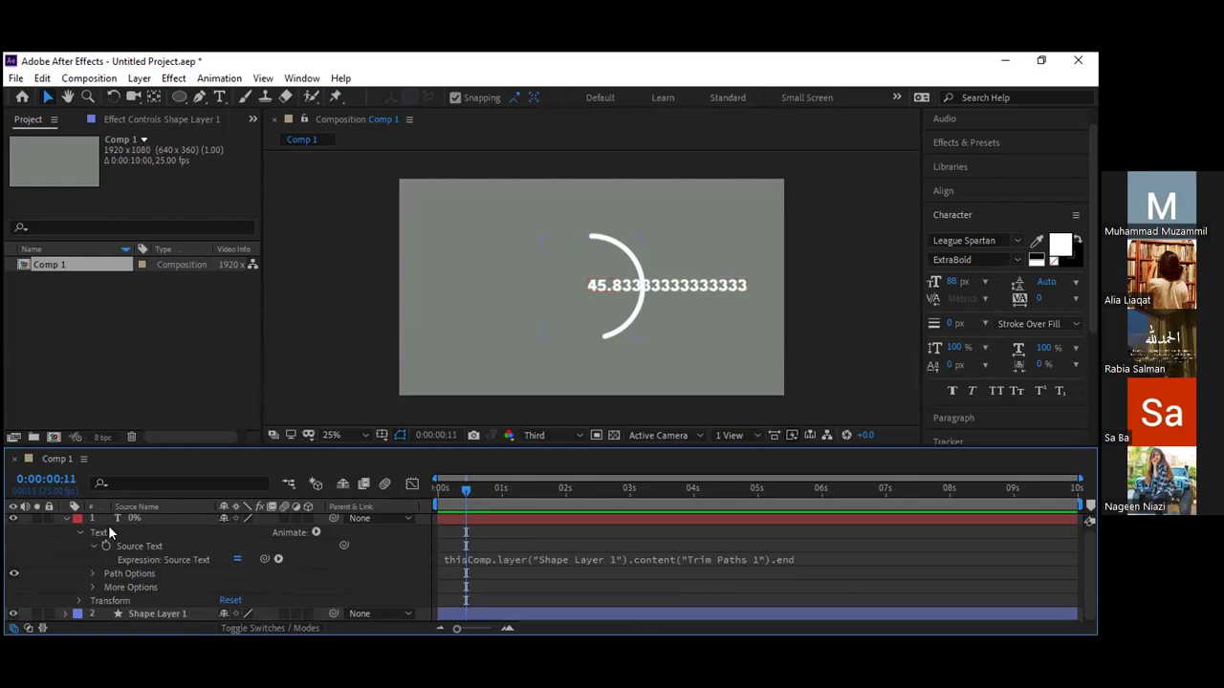
left_click(67, 519)
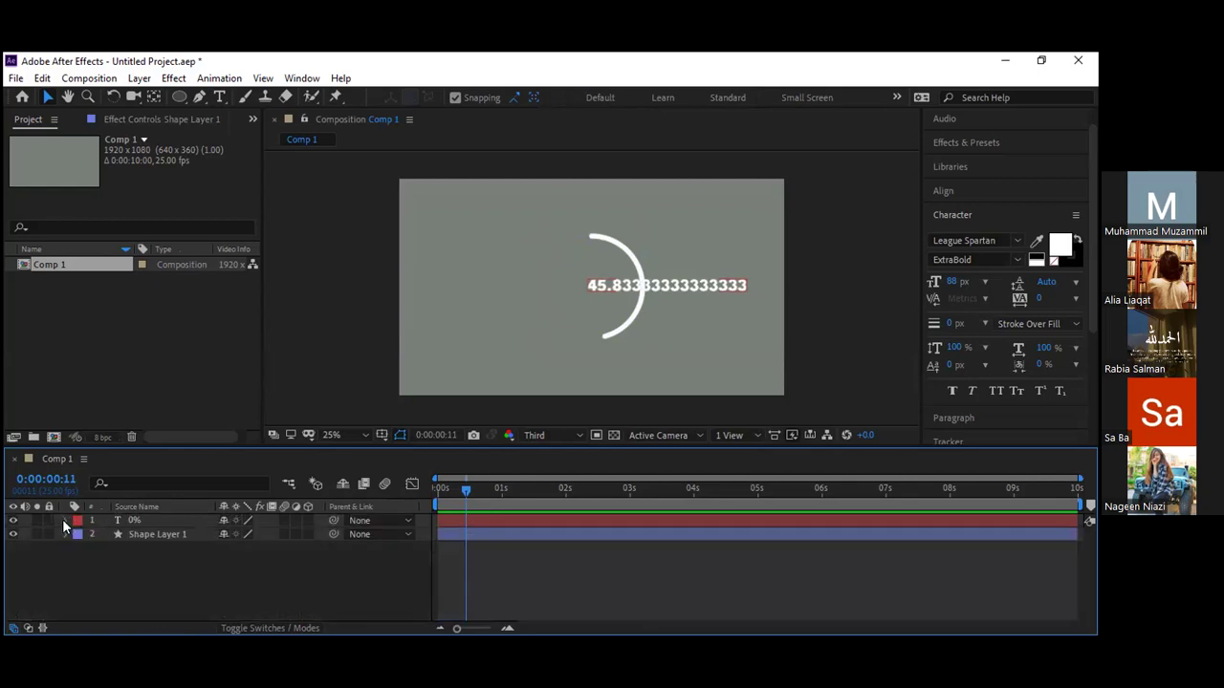
left_click(64, 520)
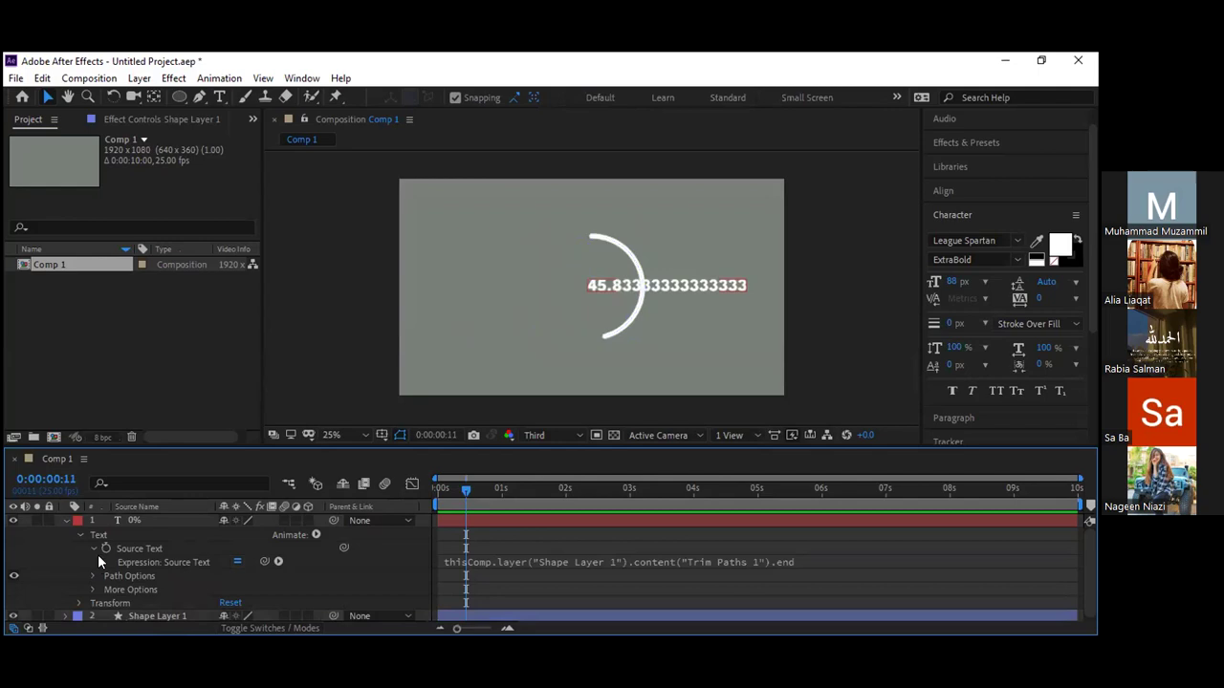
left_click(79, 534)
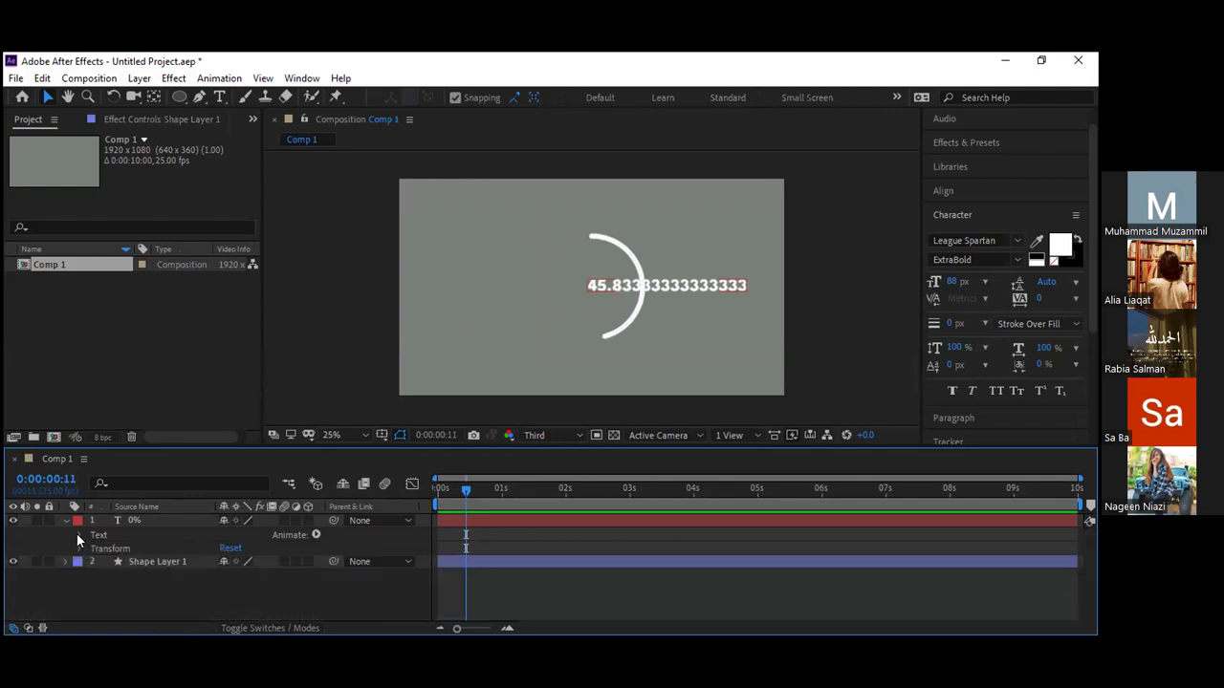
left_click(78, 535)
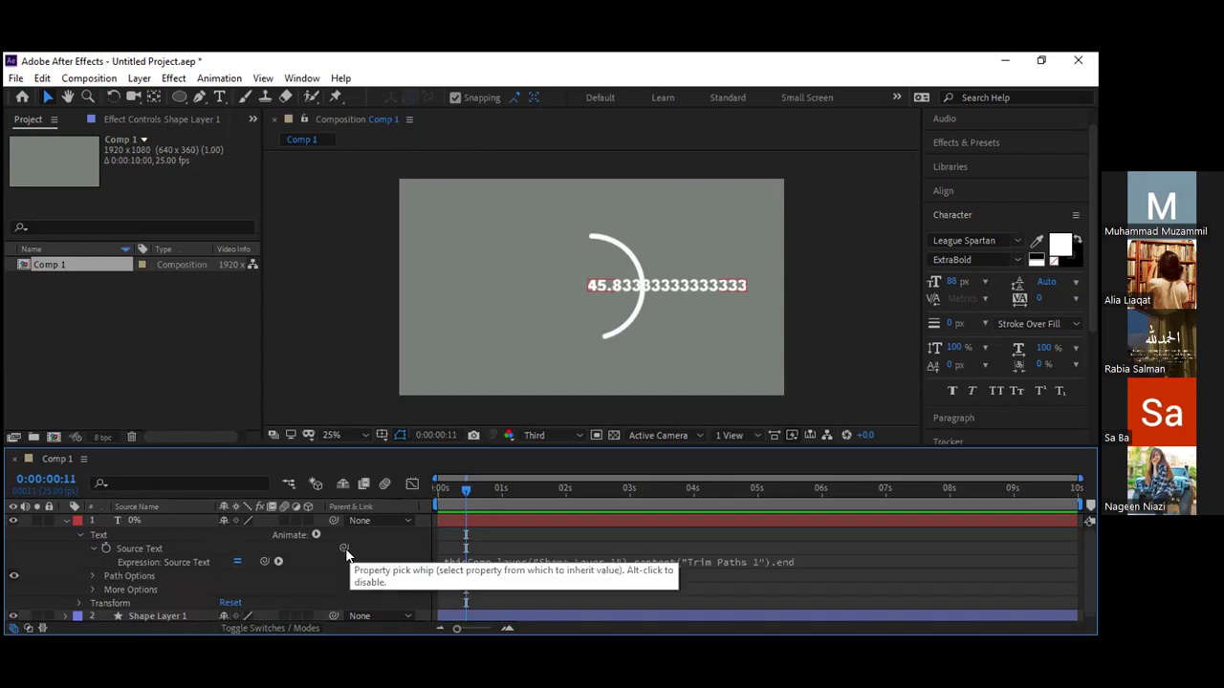
scroll(345, 555, "down", 1)
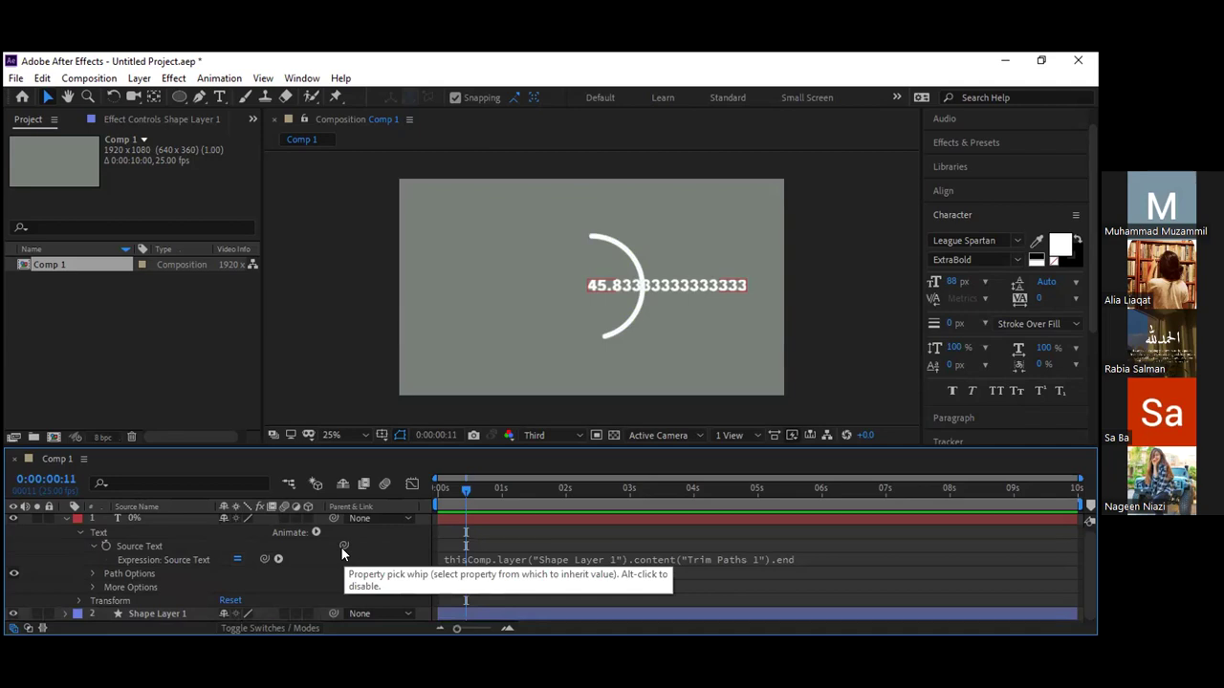
Step: Reveal only Shape Layer 1's keyframed End property, collapse the "0%" text layer and return to the first frame
left_click(158, 615)
left_click(152, 612)
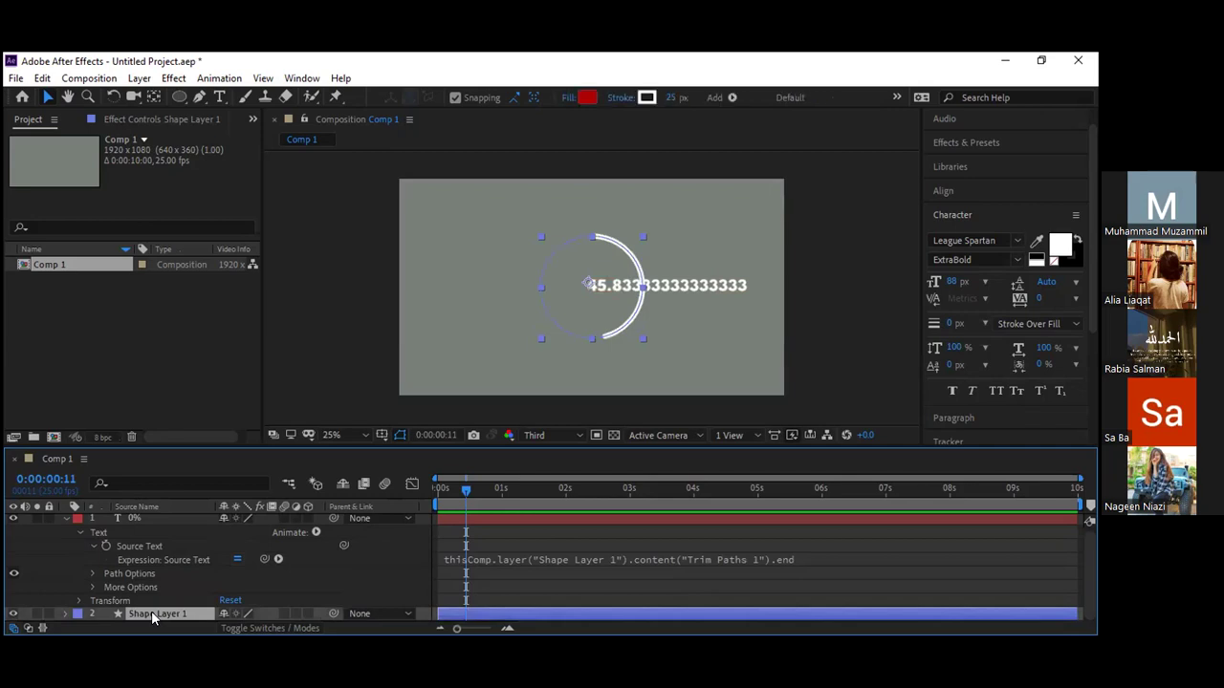
key("u")
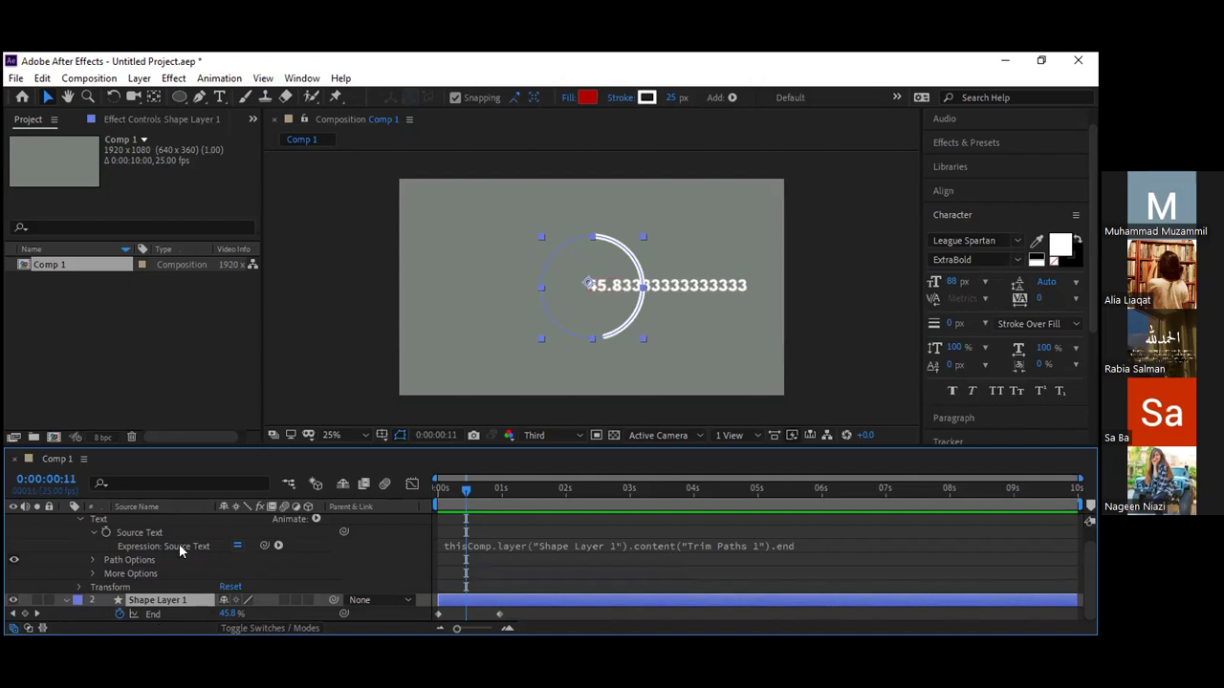
scroll(54, 523, "up", 1)
left_click(65, 520)
left_click(459, 489)
key("Home")
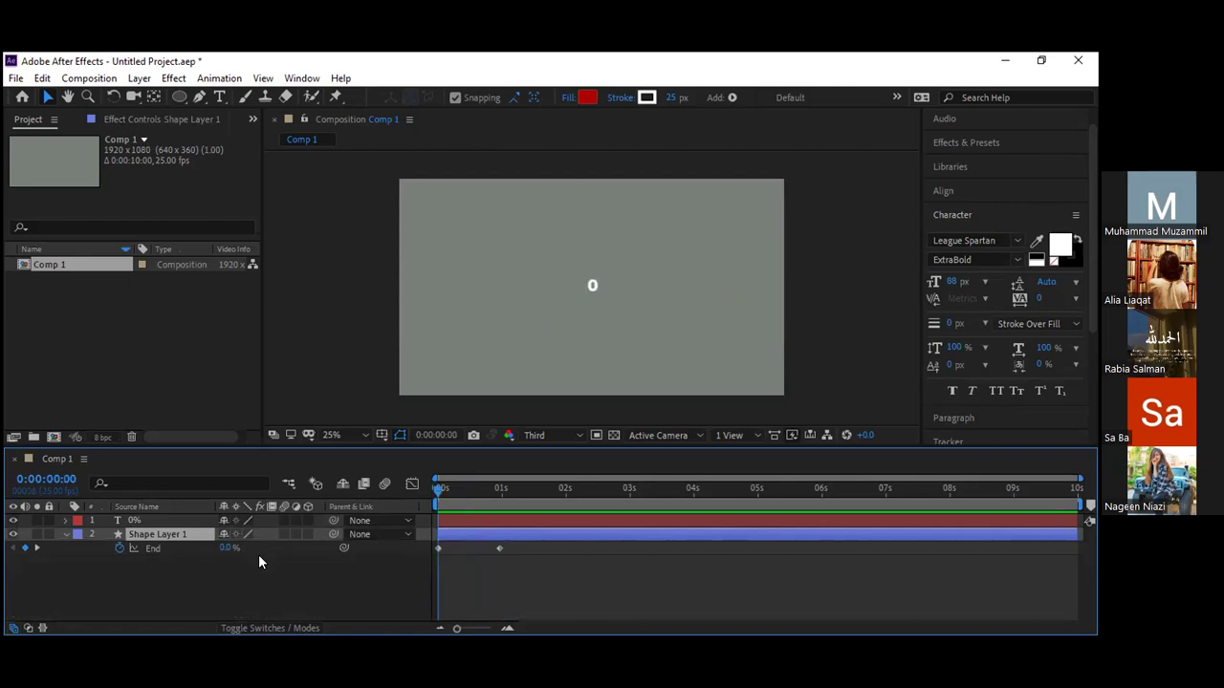
Step: Preview the ring and unrounded counter, then park the playhead at 0:00:00:14
key("space")
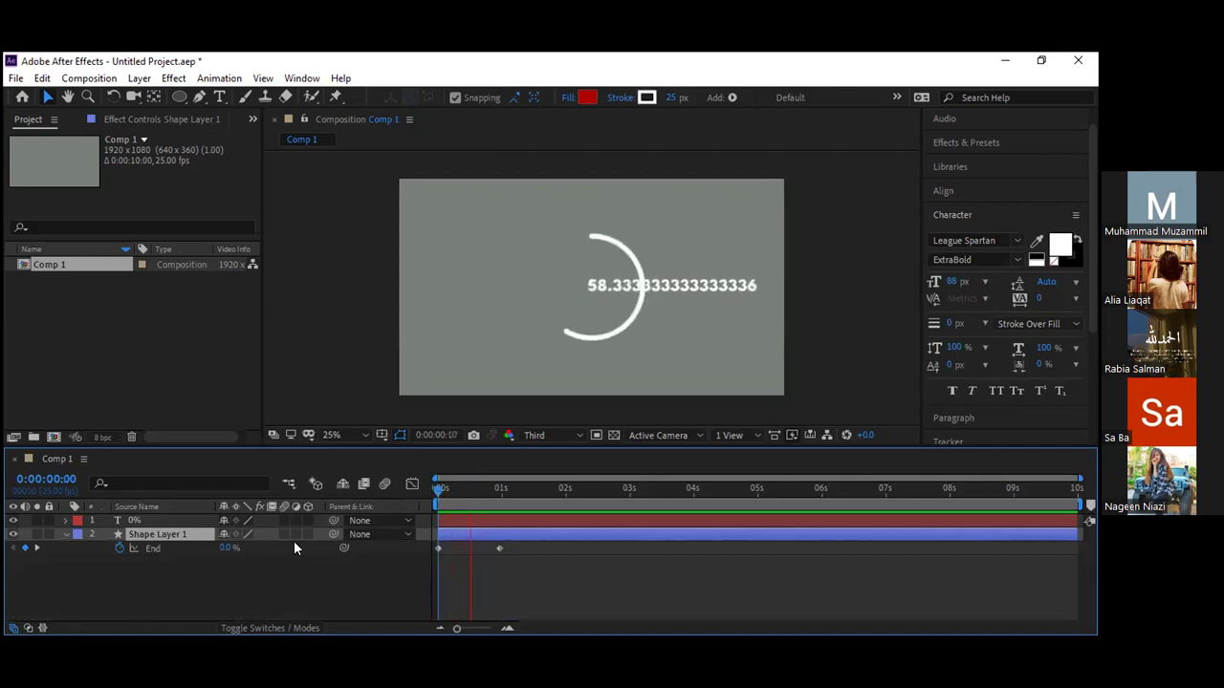
left_click(507, 505)
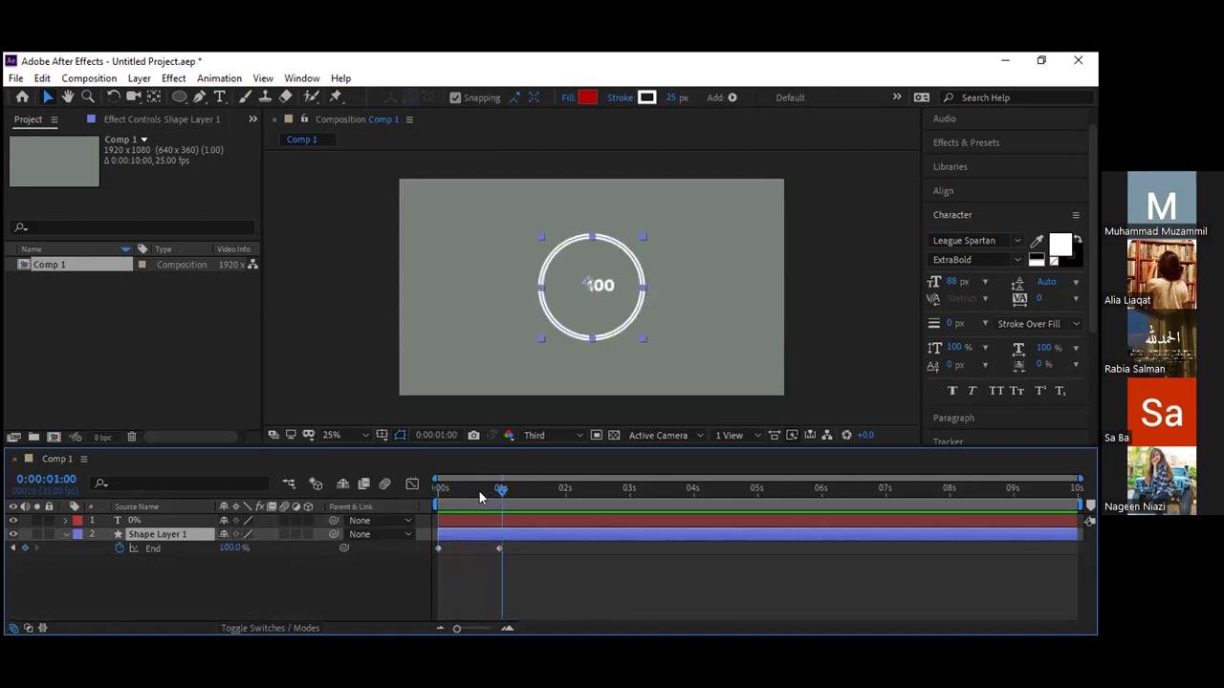
left_click_drag(463, 492, 474, 488)
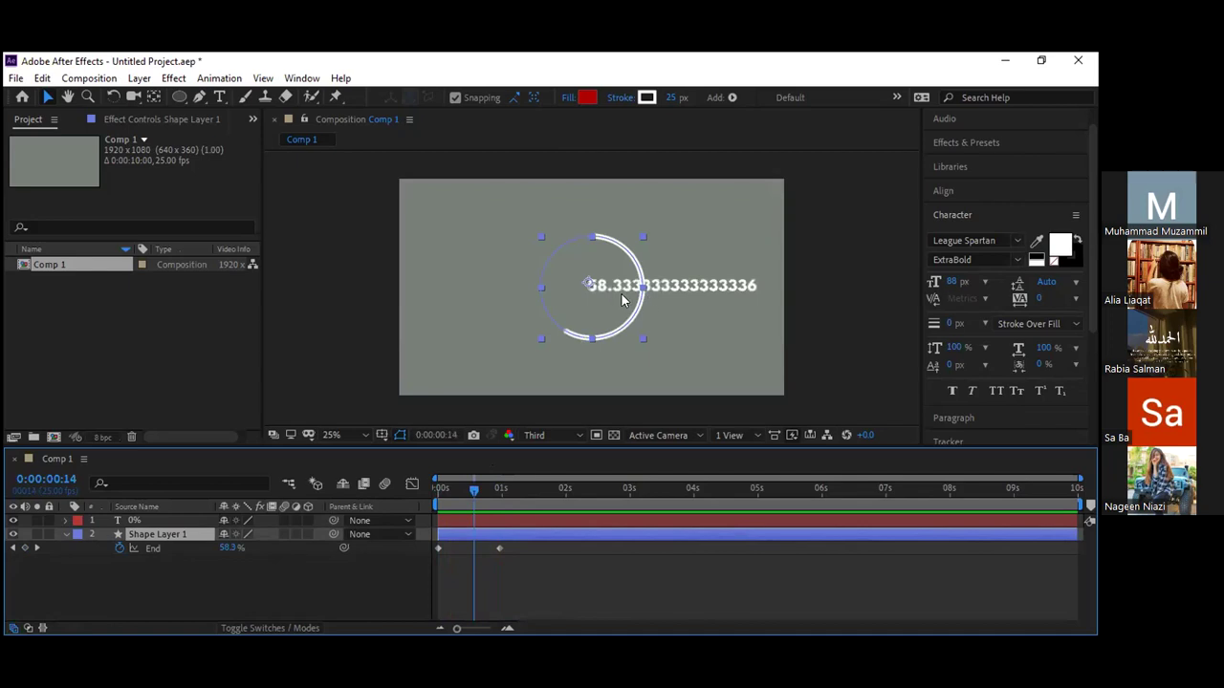
left_click(117, 547, "alt")
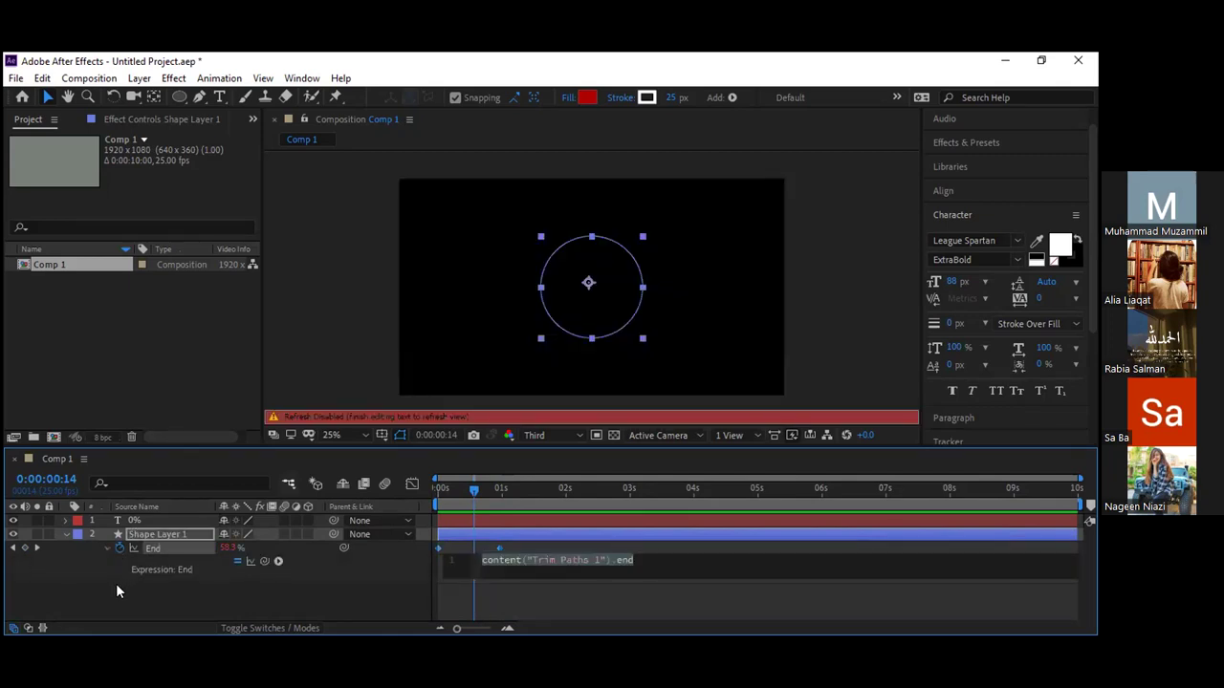
left_click(143, 570)
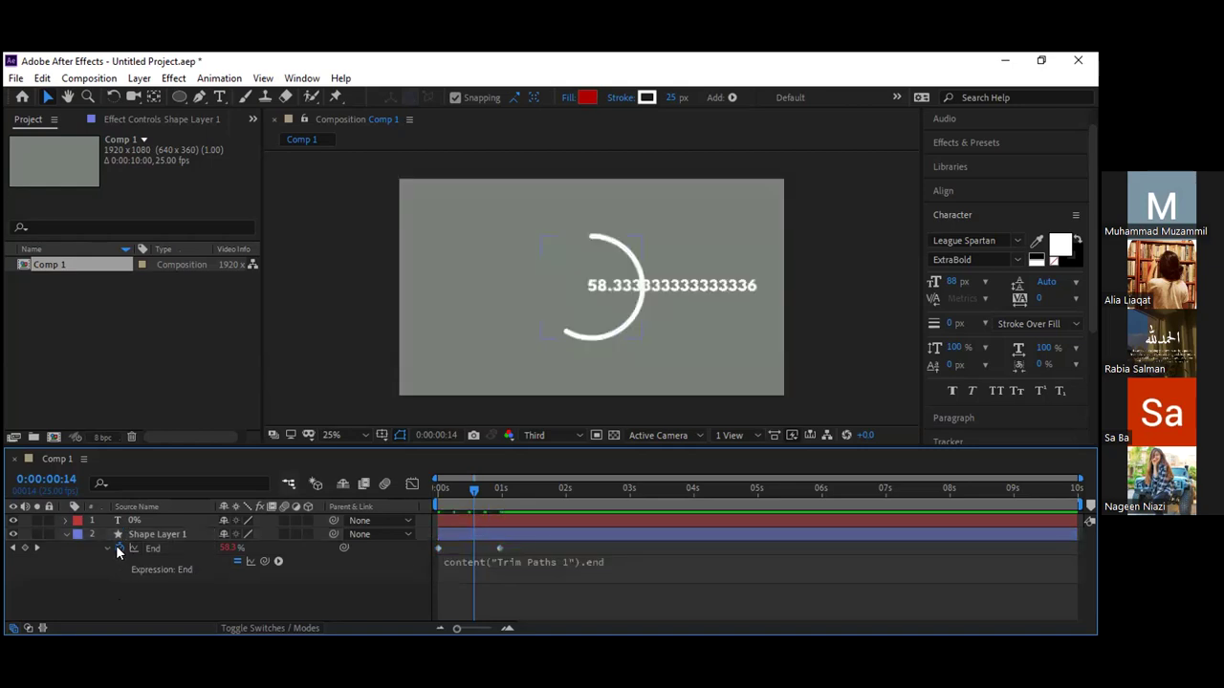
key("ctrl+z")
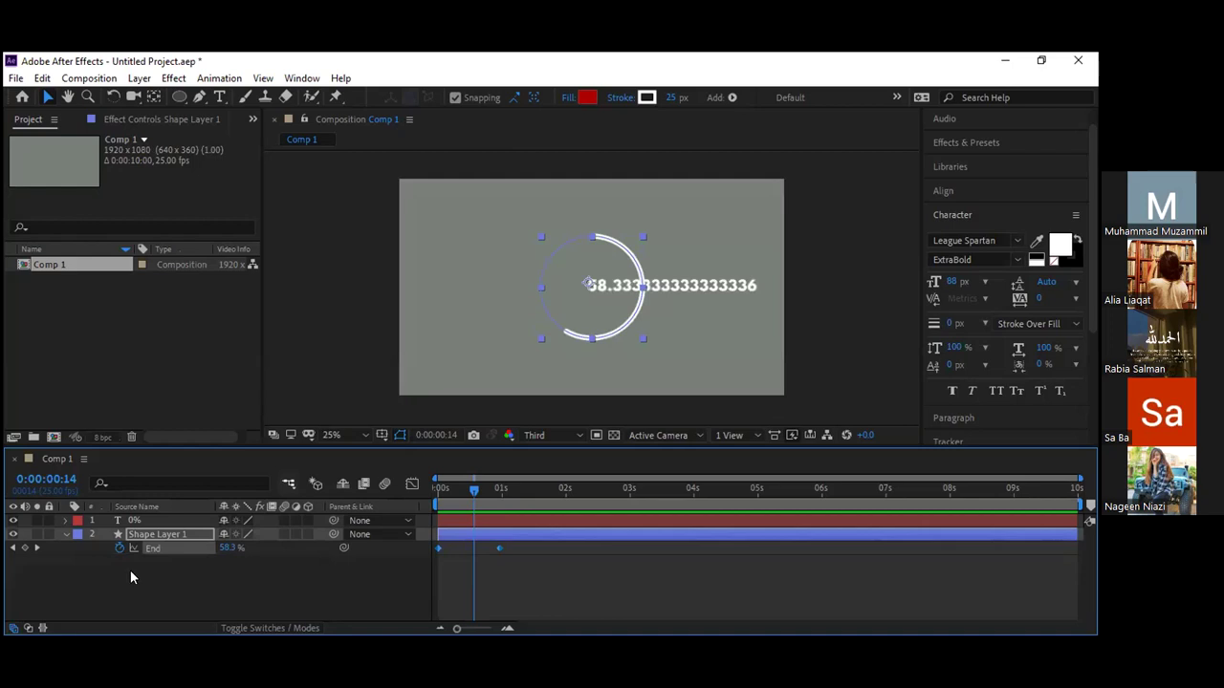
Step: Enable an expression on Shape Layer 1's End property and replace it with the JavaScript Math function Math.round(value)
left_click(117, 548, "alt")
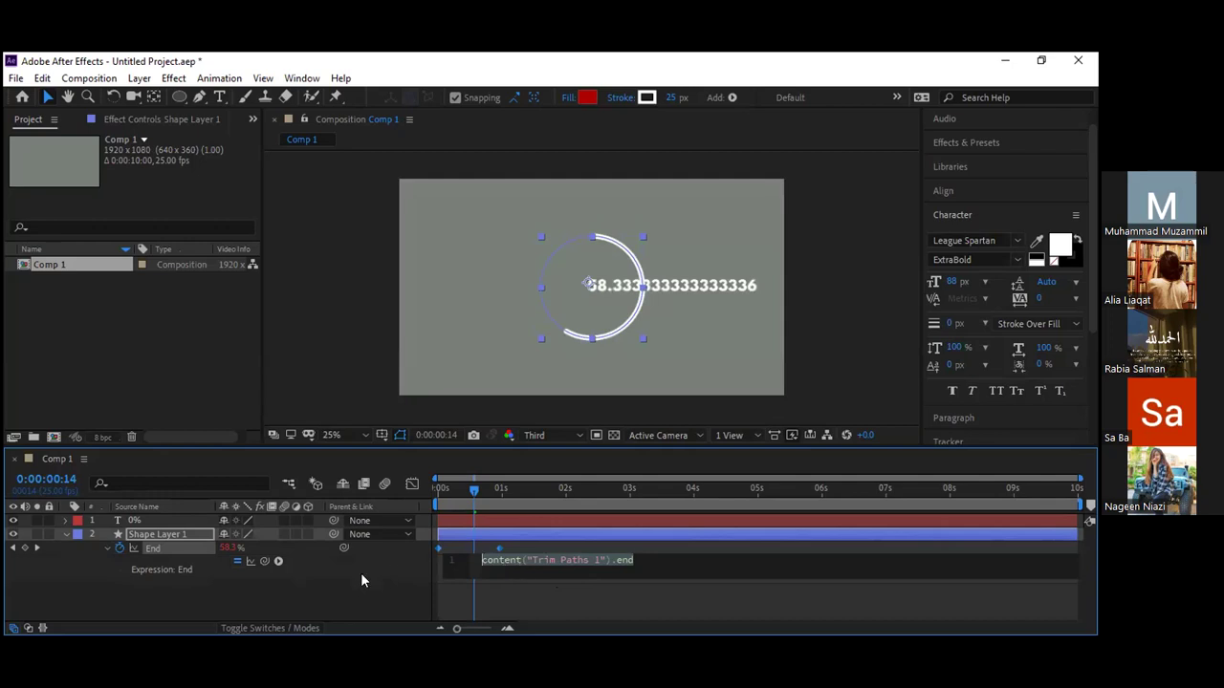
left_click(278, 561)
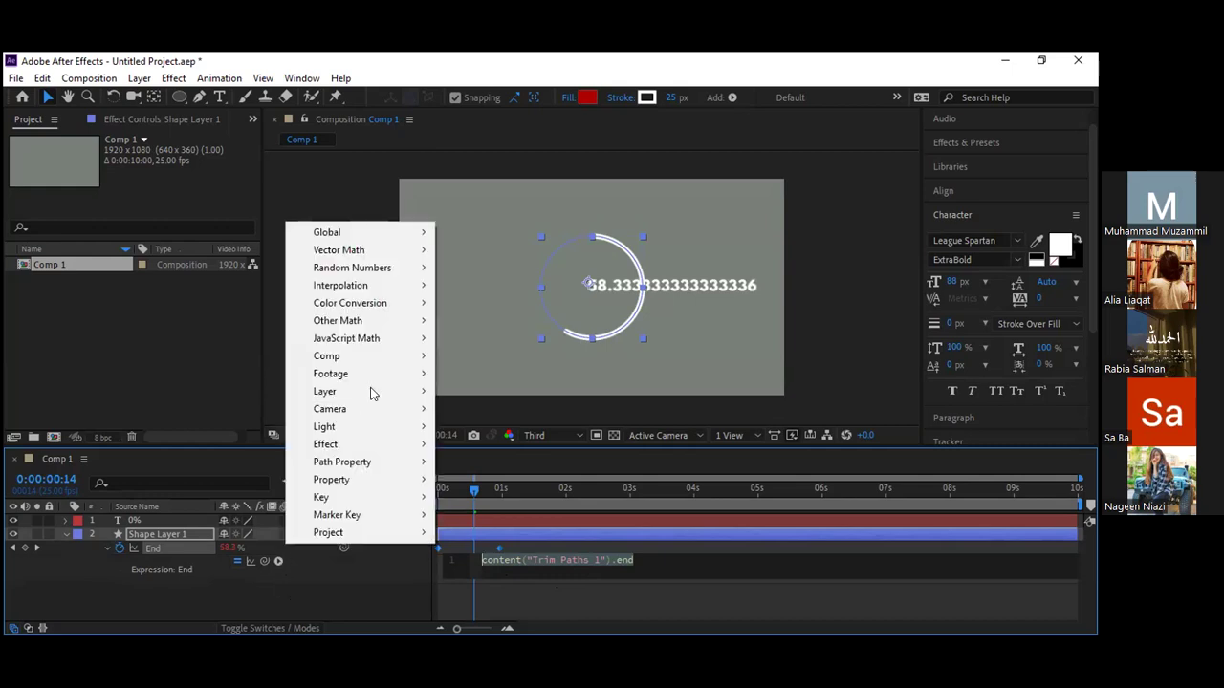
mouse_move(346, 348)
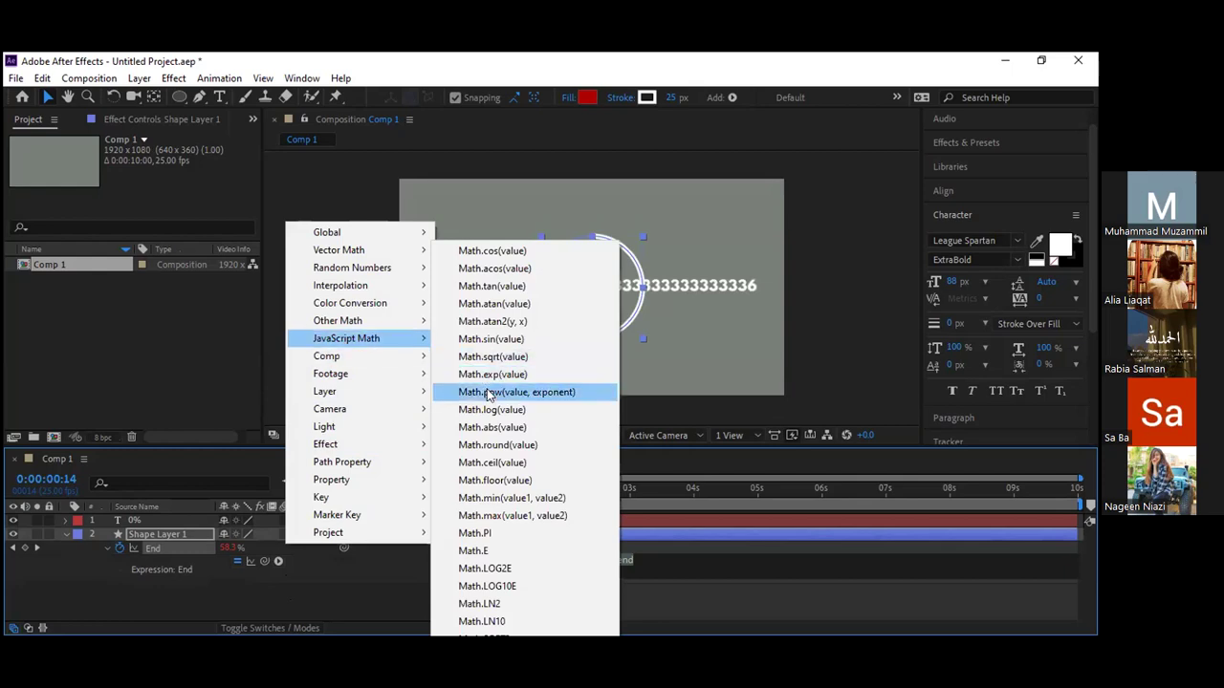
left_click(495, 446)
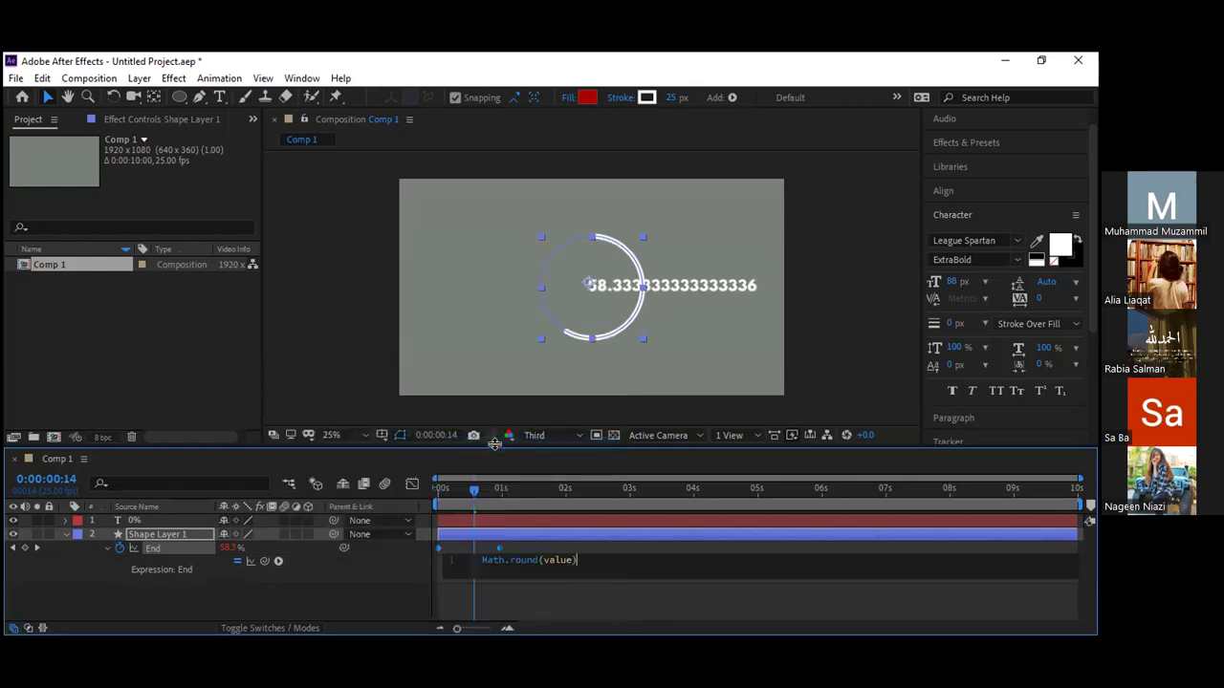
left_click(299, 592)
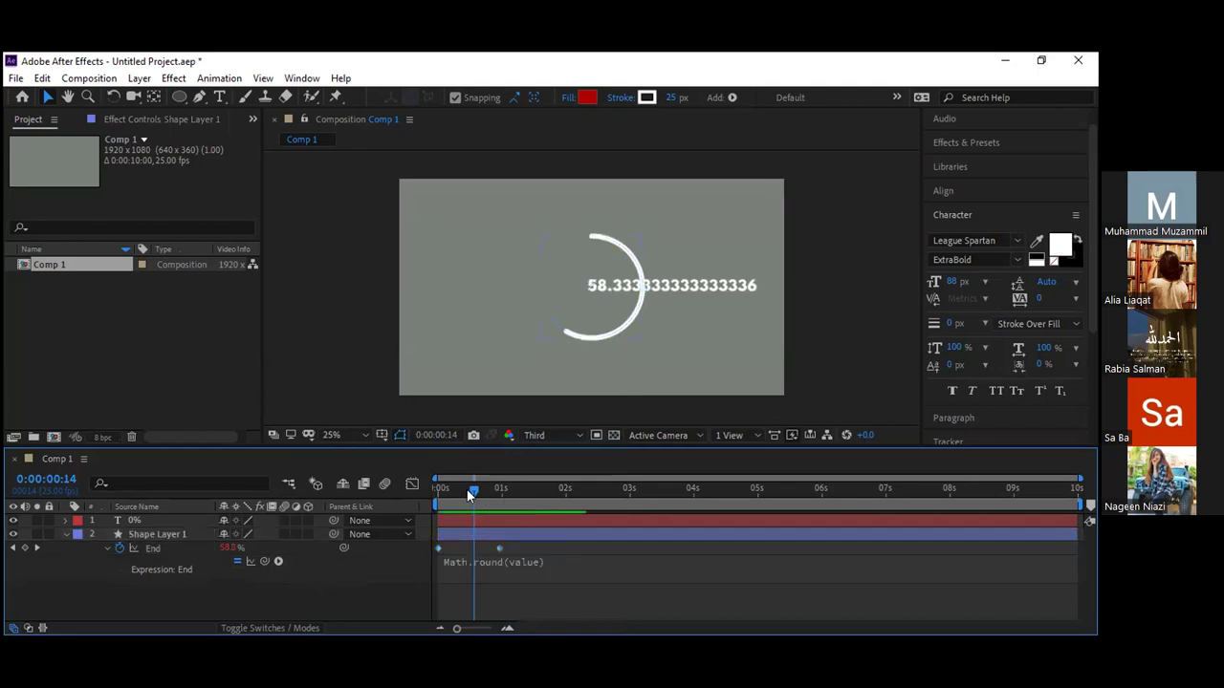
Step: Play the rounded counter from the first frame, rewind, collapse Shape Layer 1's properties and replay the animation
key("Home")
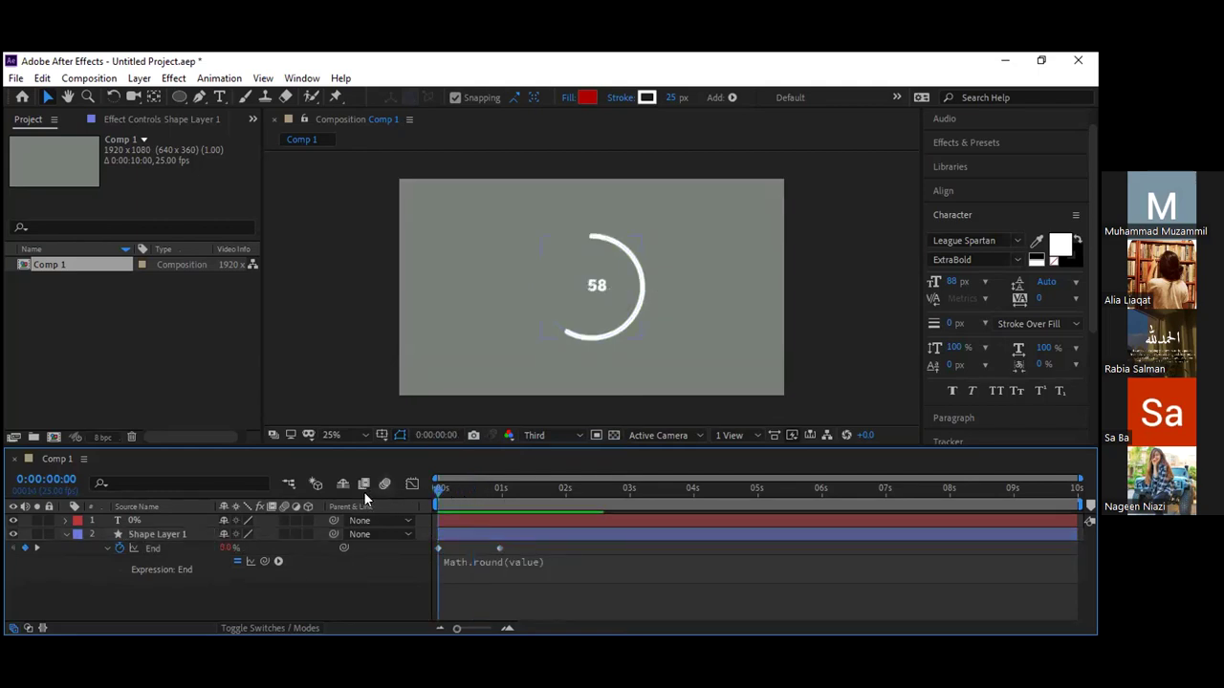
key("space")
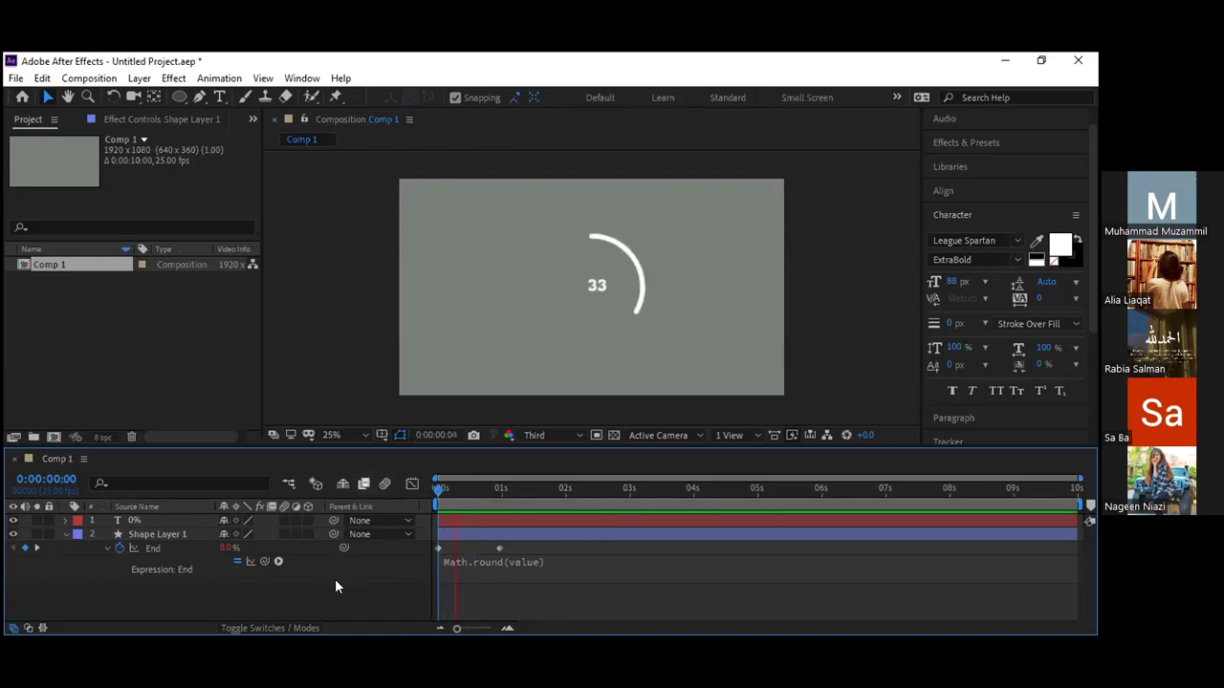
key("space")
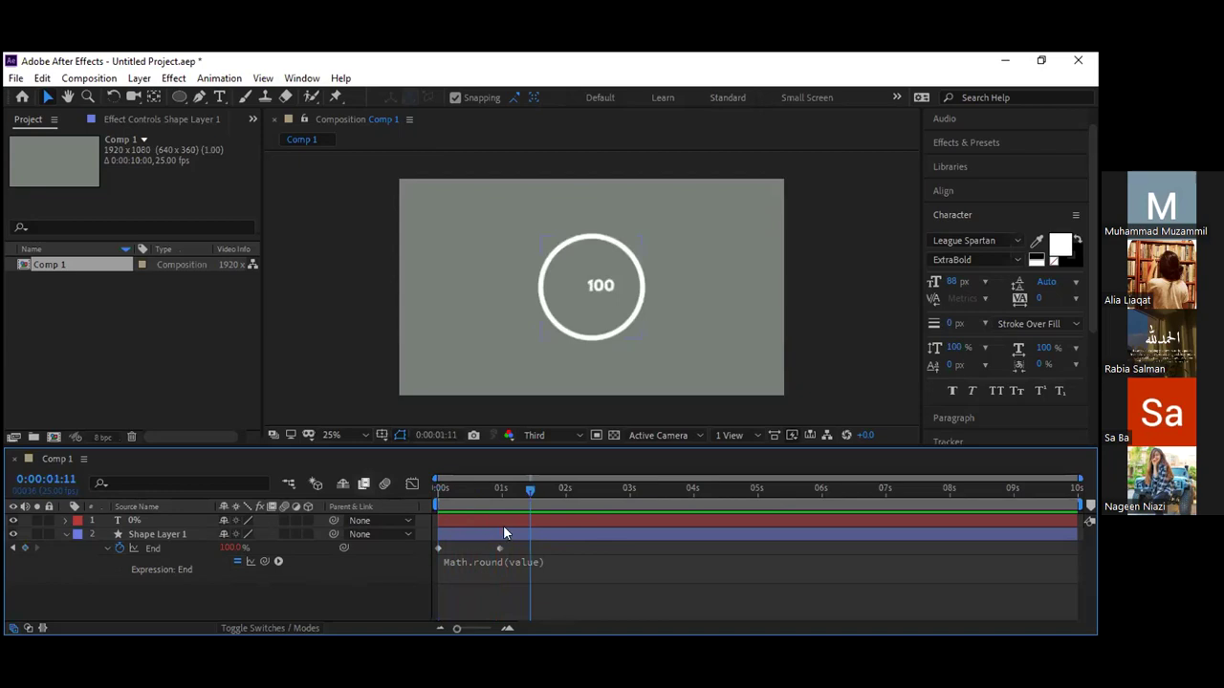
left_click_drag(528, 489, 426, 505)
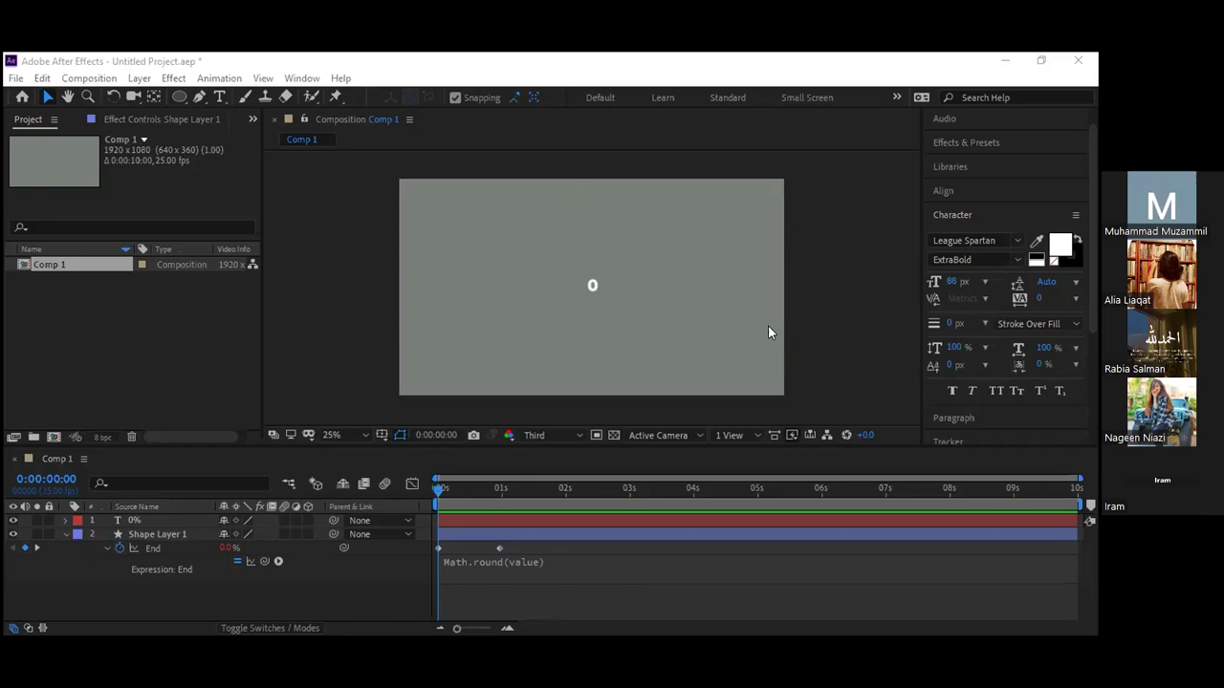
left_click(165, 581)
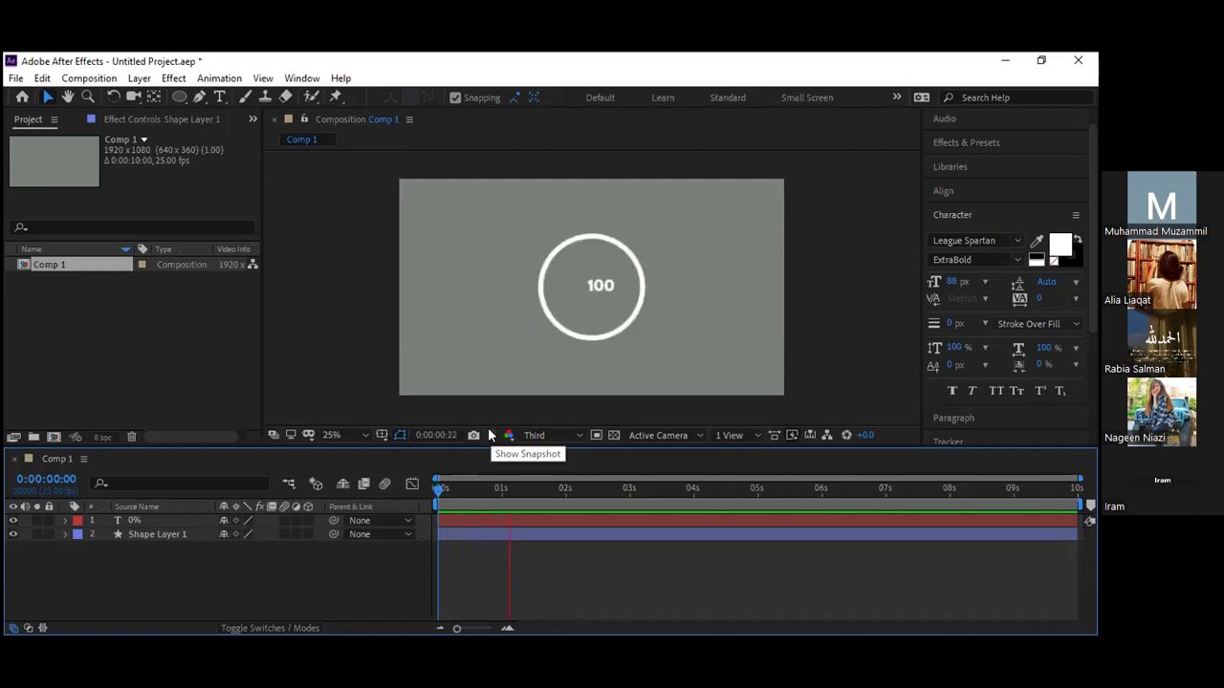
Step: Replay the ring and rounded counter from the first frame, then park the playhead at 0:00:00:18
left_click(507, 489)
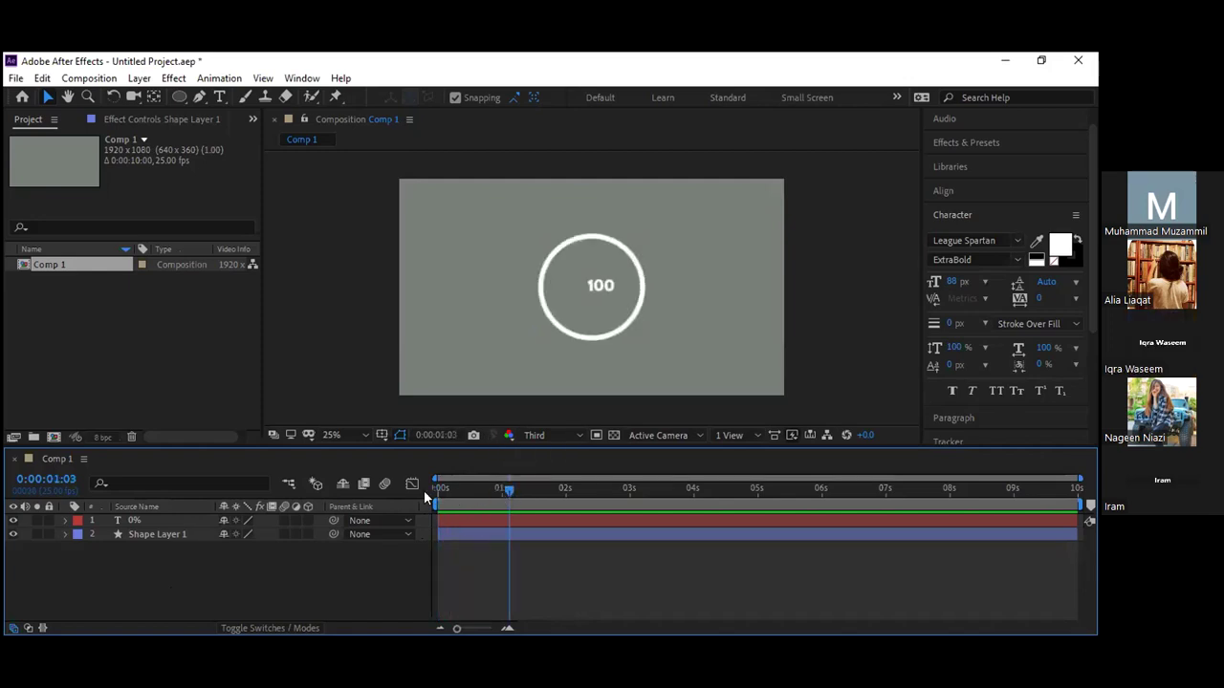
key("Home")
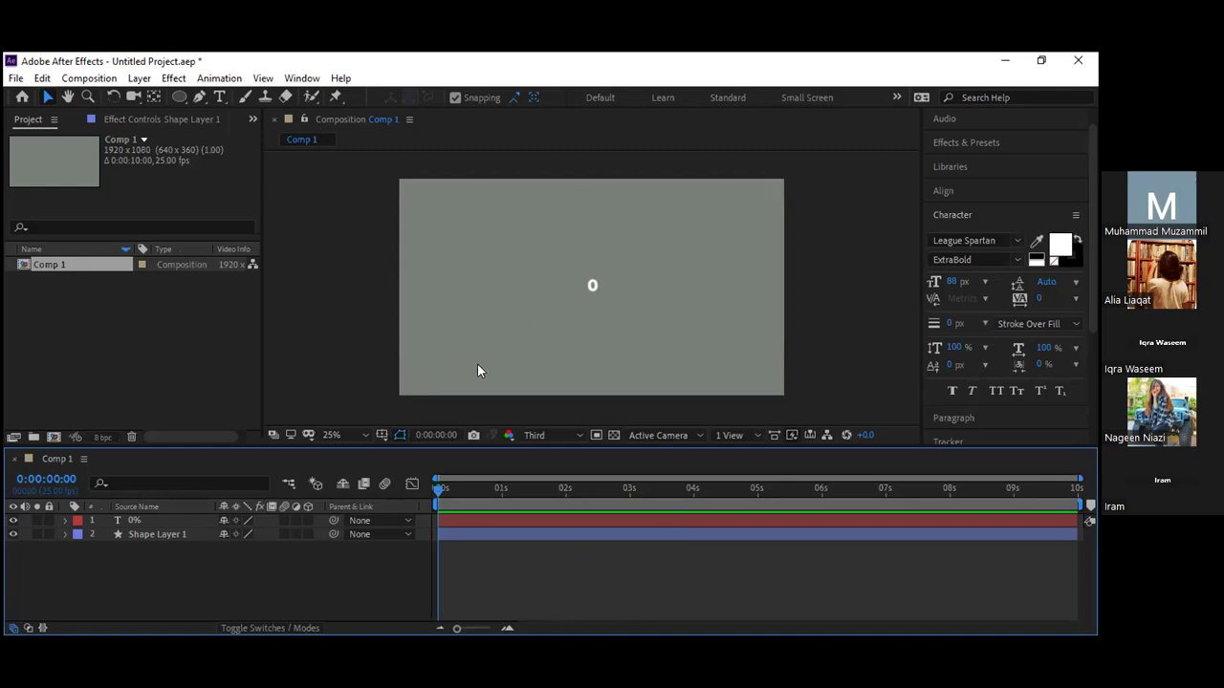
key("space")
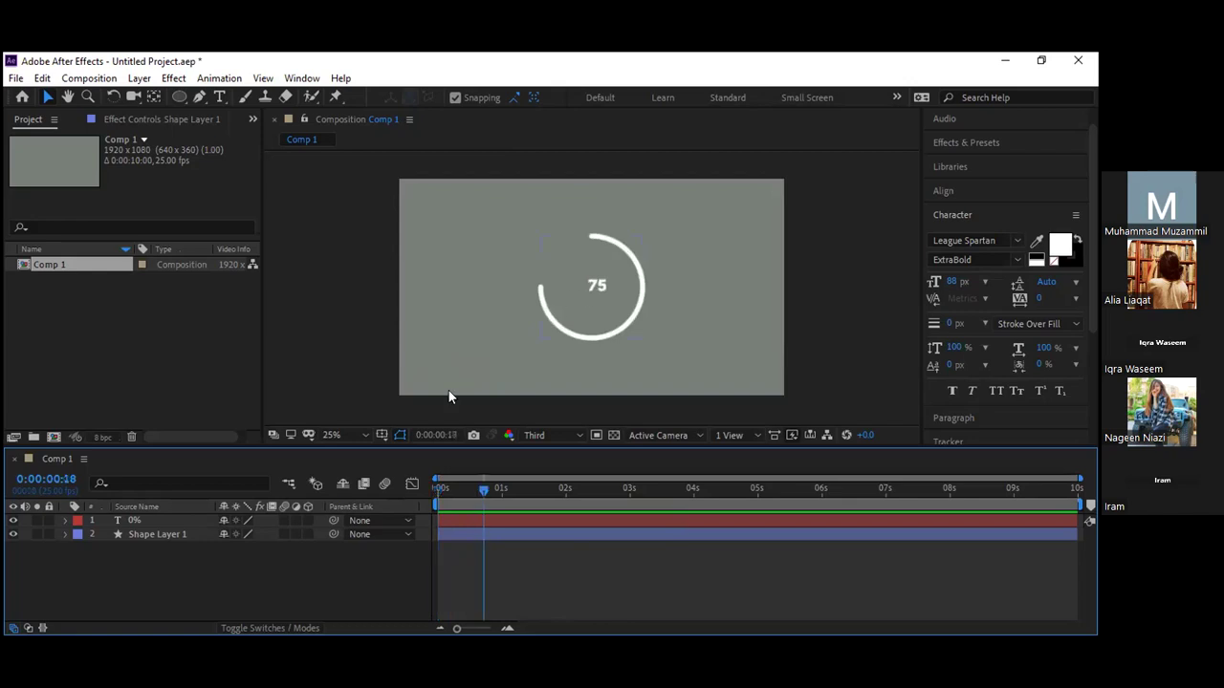
Step: Select the "0%" text layer and shift it slightly left so the two-digit counter sits centred inside the ring
key("ctrl+Up")
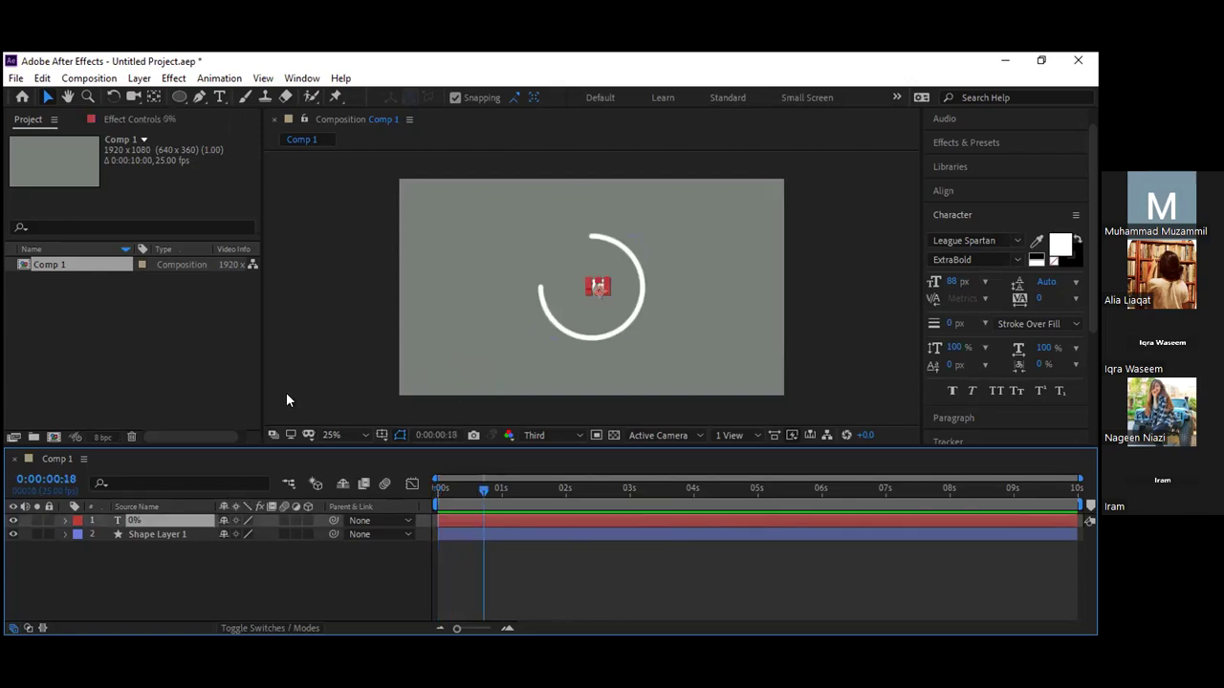
key("Return")
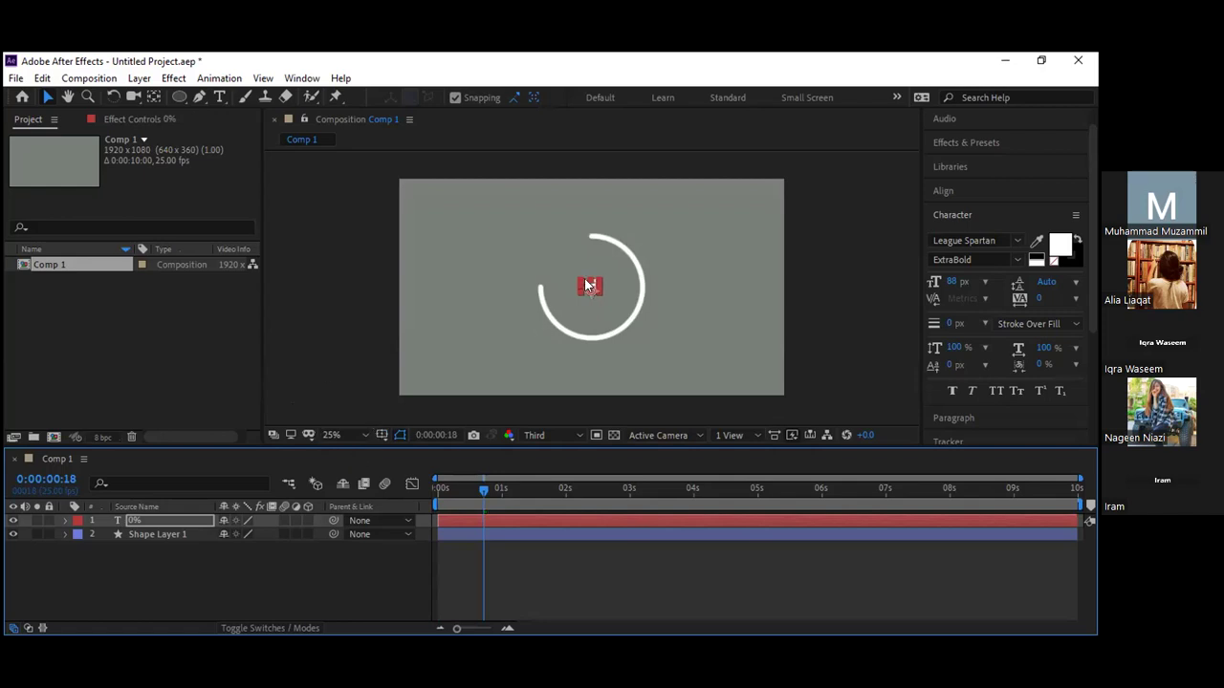
Step: Try moving the counter text outside the ring toward the composition's upper-right area, and undo the move
left_click(616, 289)
mouse_move(701, 240)
left_mouse_down()
mouse_move(794, 280)
mouse_move(825, 268)
left_mouse_up()
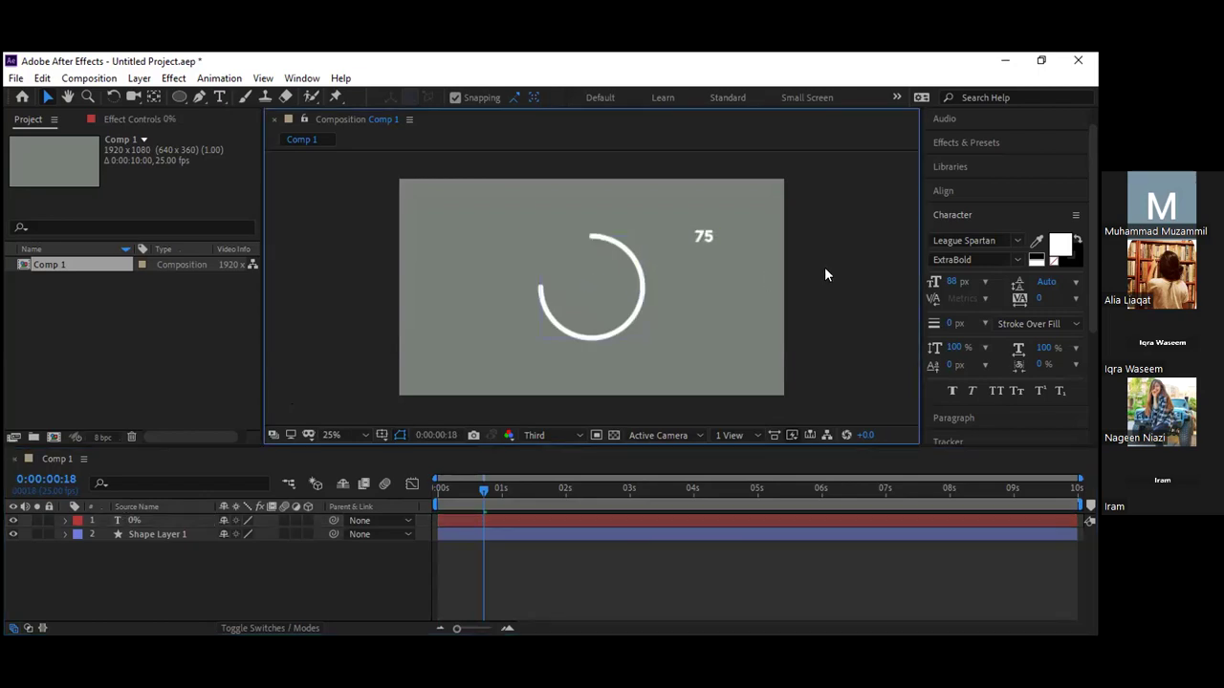
key("ctrl+z")
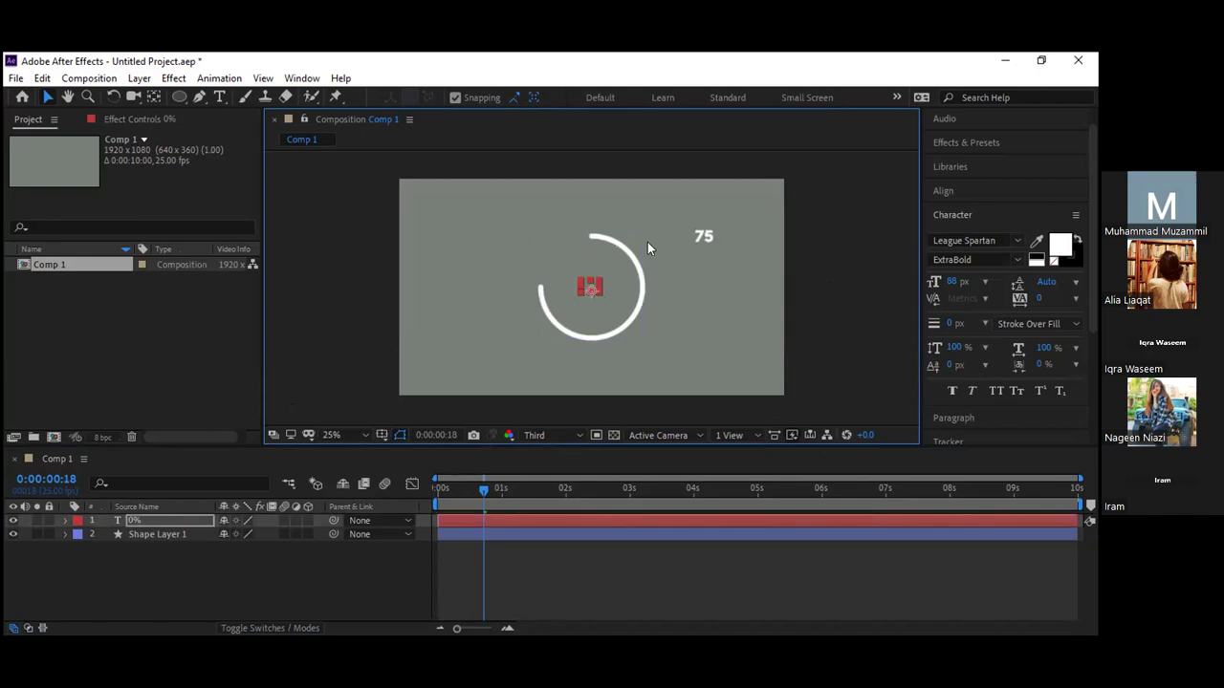
key("ctrl+z")
key("ctrl+z")
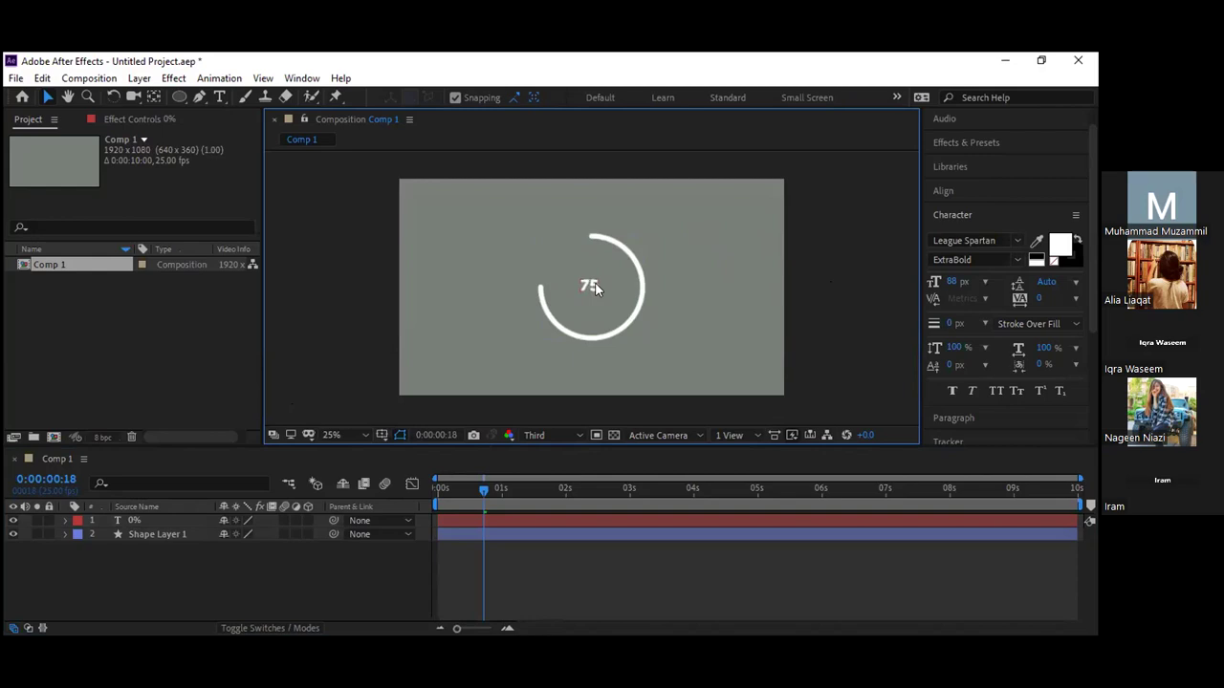
scroll(594, 282, "up", 1)
scroll(647, 266, "down", 2)
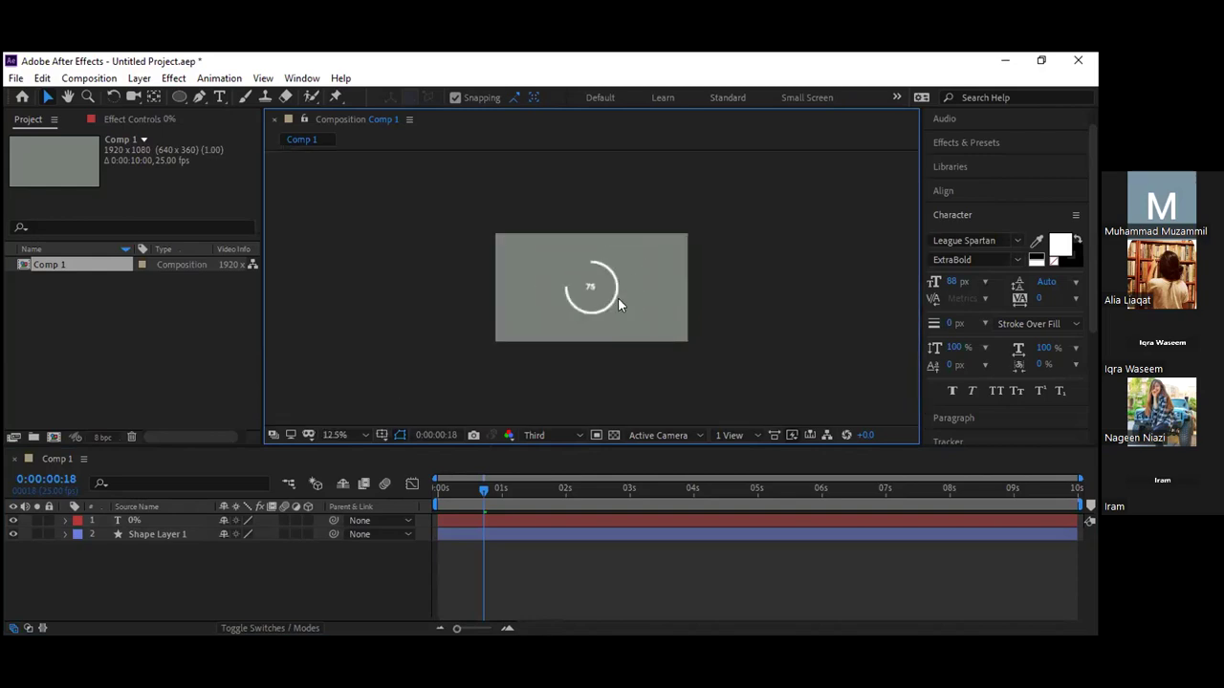
scroll(610, 299, "up", 1)
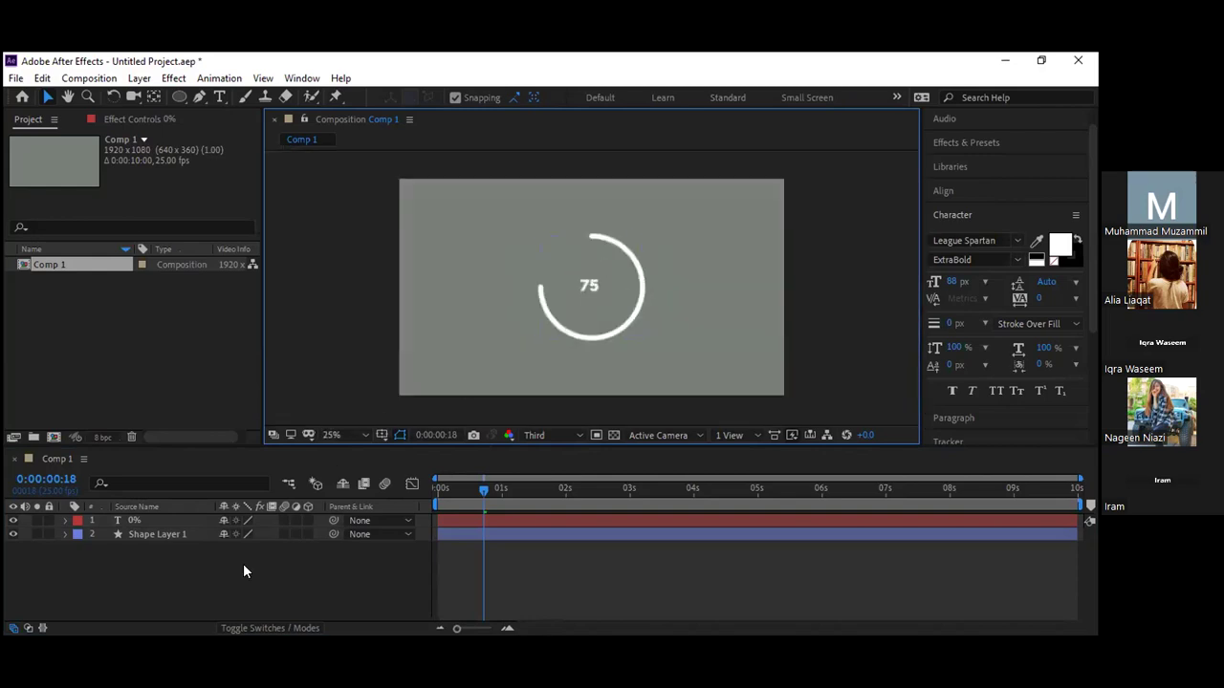
Step: Return the playhead to the first frame and select Shape Layer 1
left_click(169, 533)
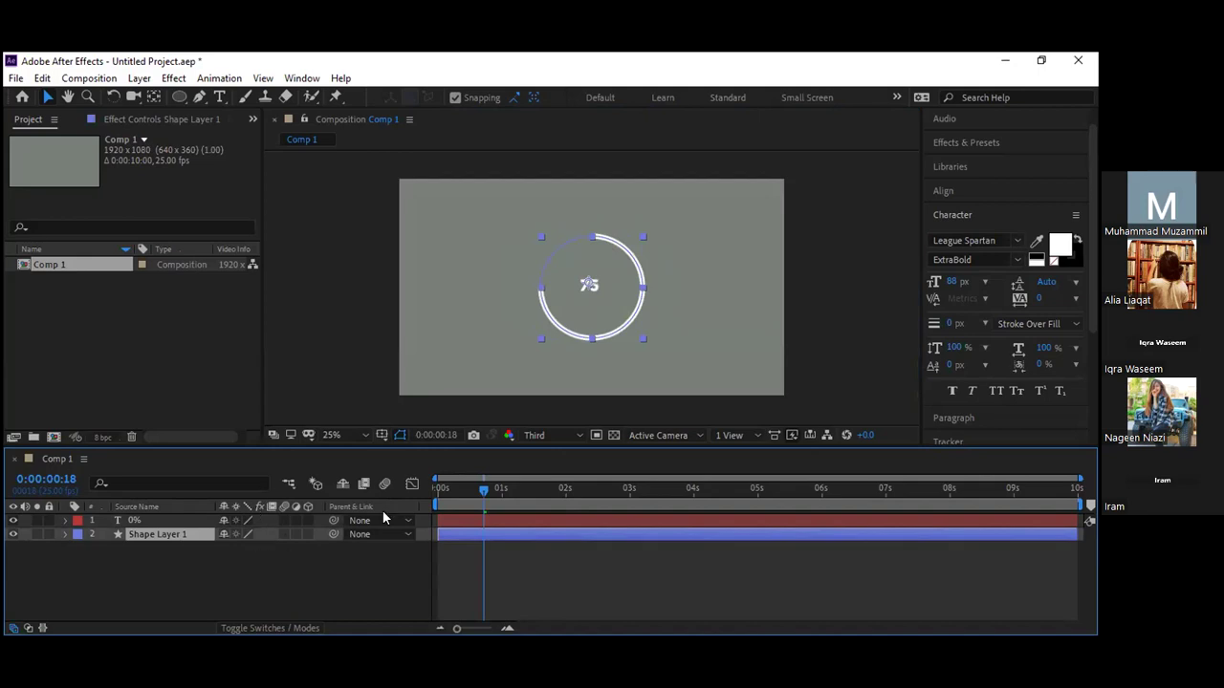
left_click(476, 488)
key("Home")
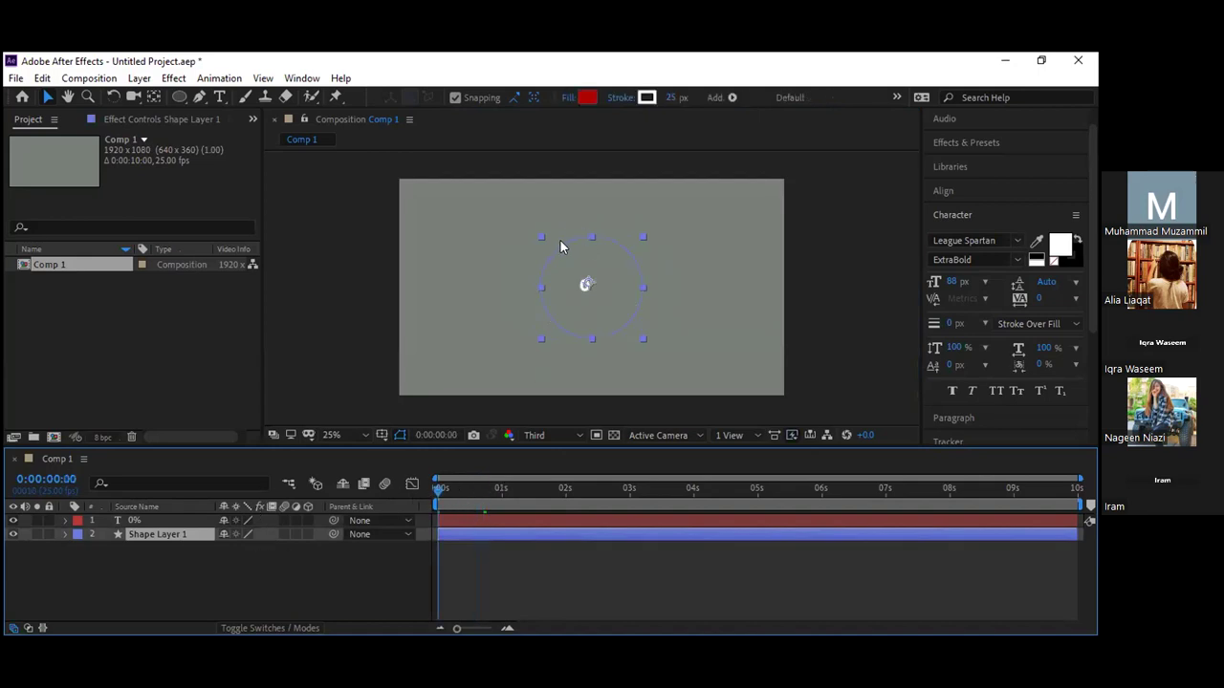
left_click(158, 546)
left_click(156, 535)
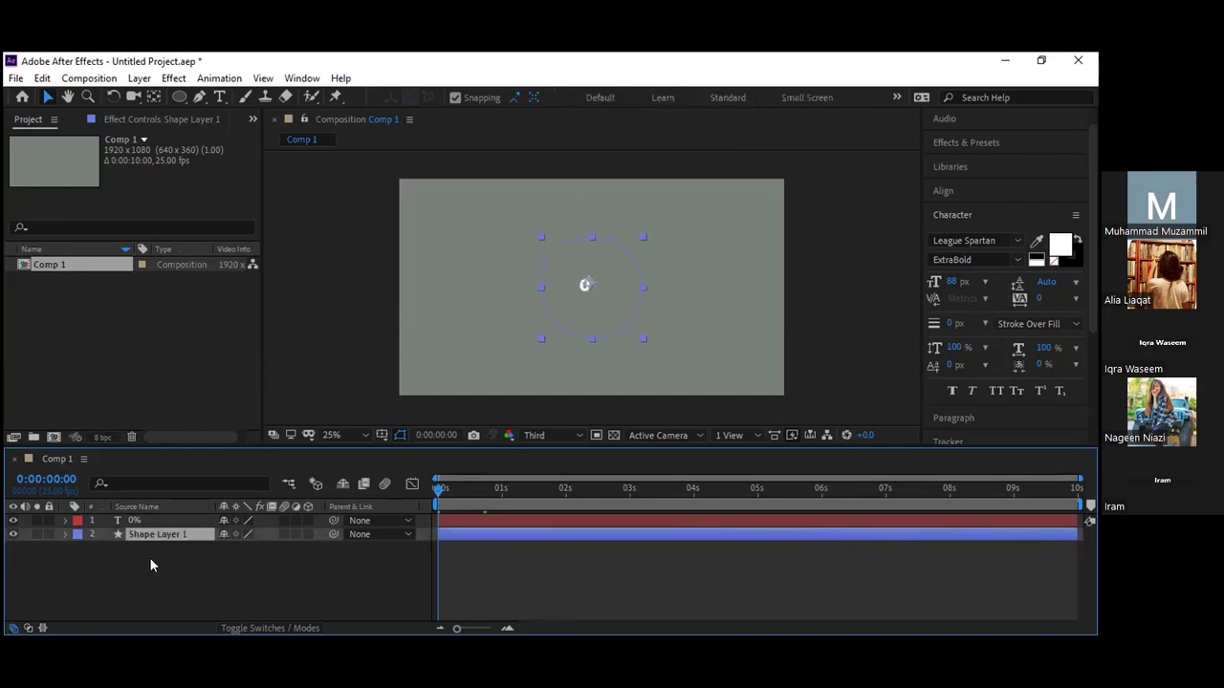
left_click(149, 548)
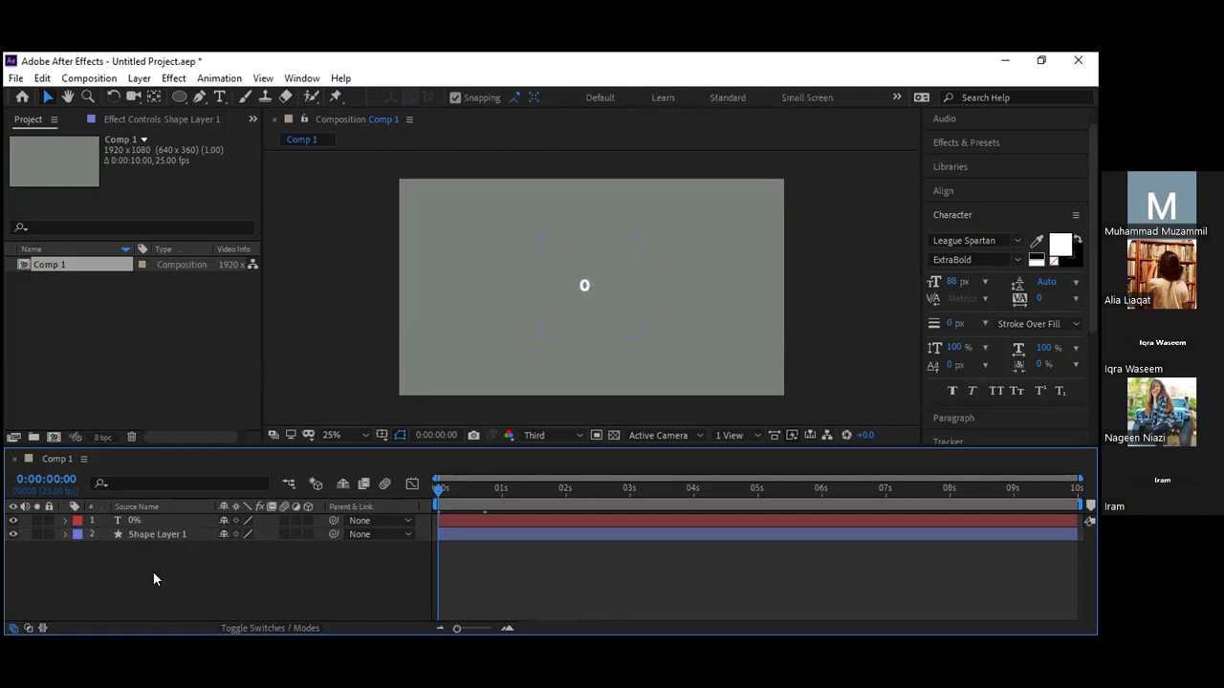
left_click(156, 536)
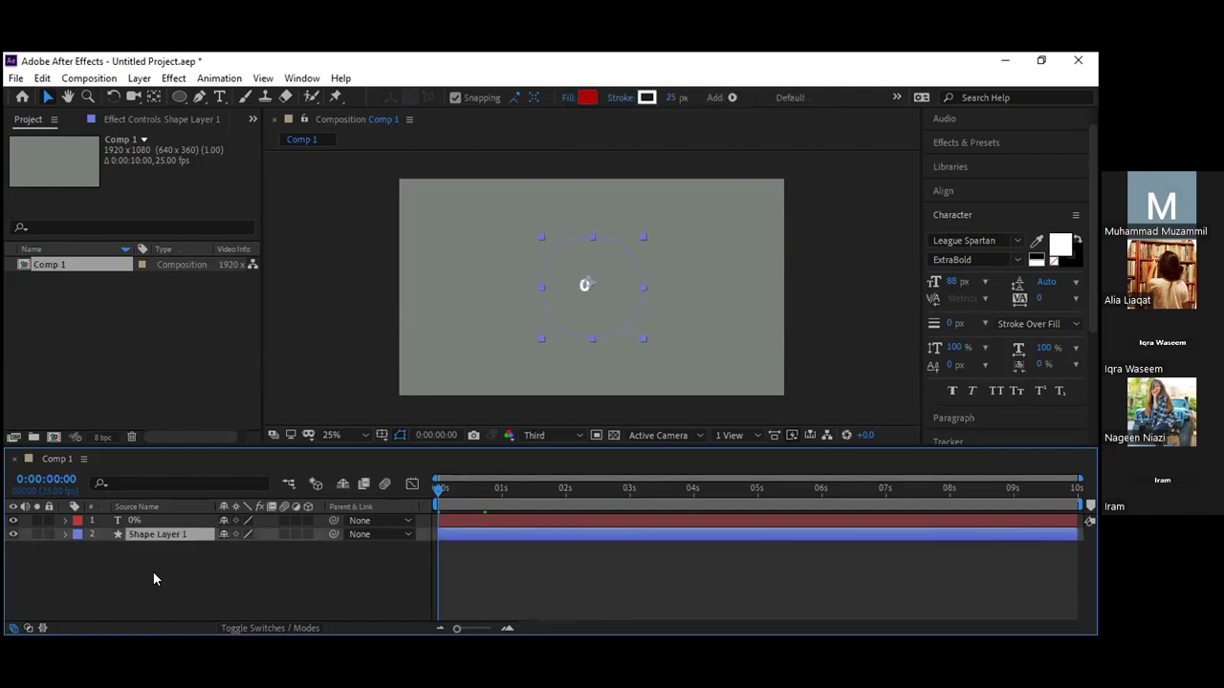